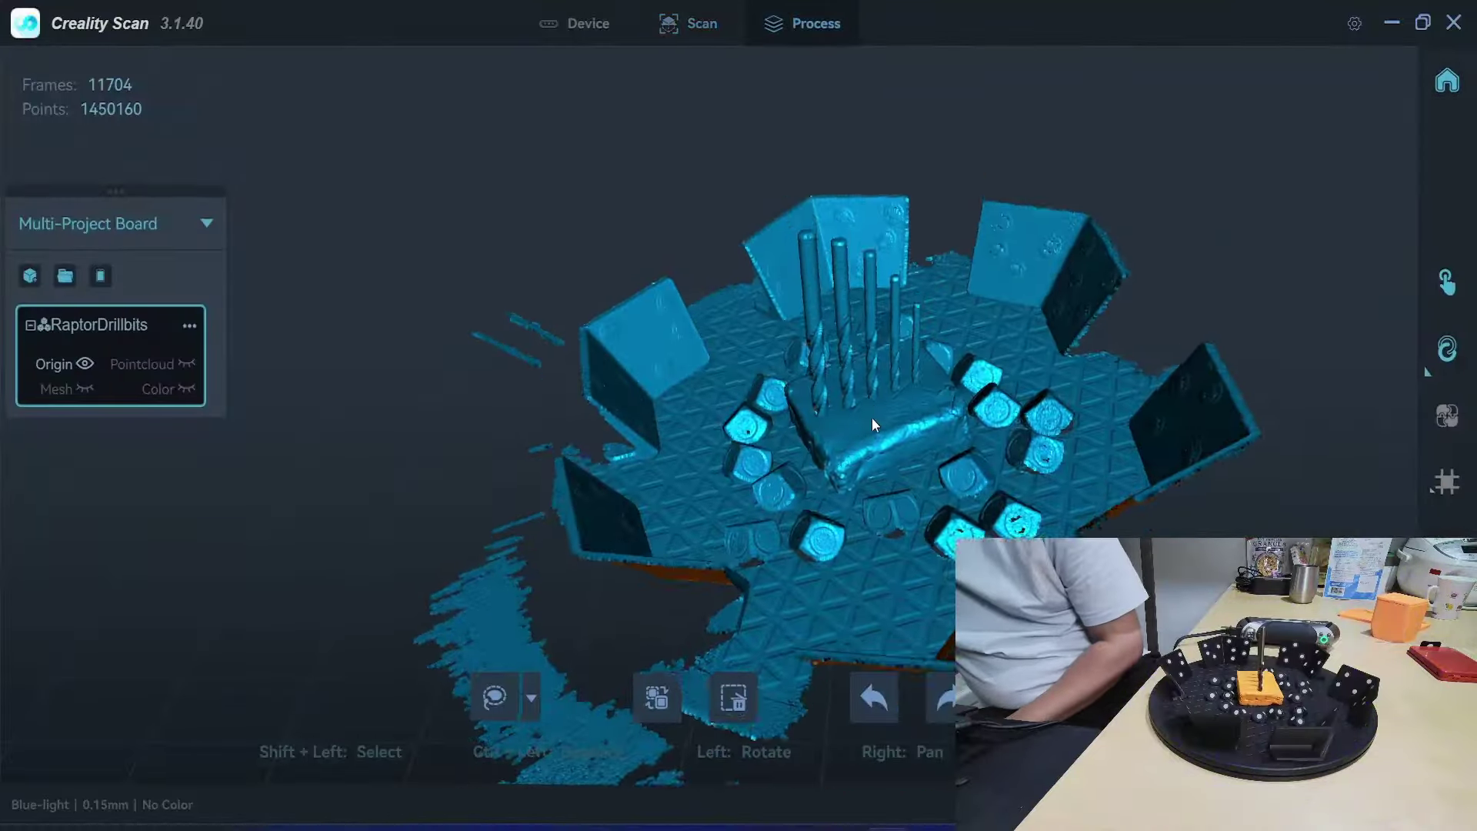
Step: Start scanning the DrillbitTest project with the Normal object, Marker feature and Hi-Quality accuracy settings, without a turntable
{"action": "left_click_drag", "start_coordinate": [870, 417], "coordinate": [874, 386]}
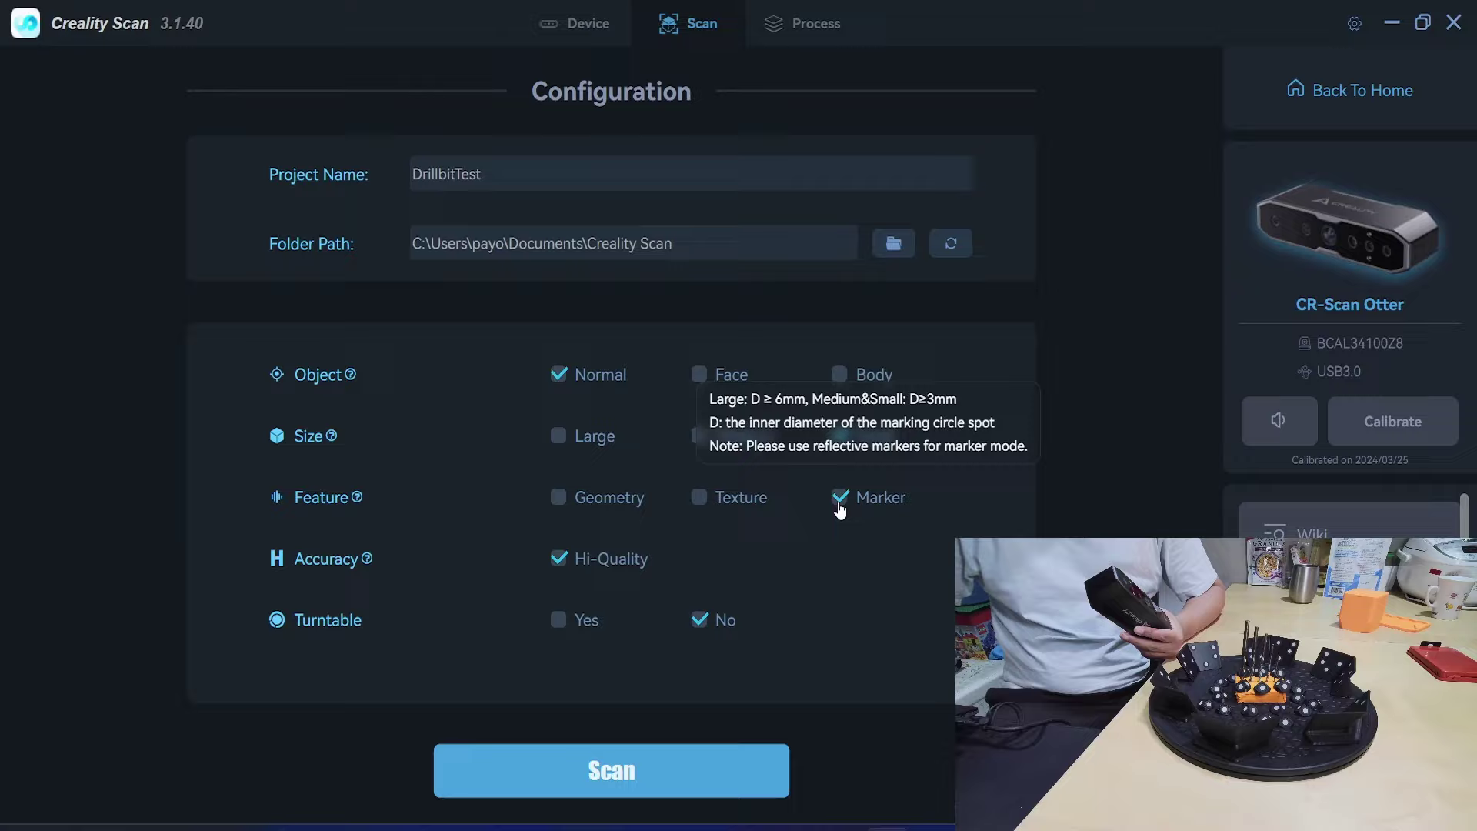
{"action": "left_click", "coordinate": [612, 770]}
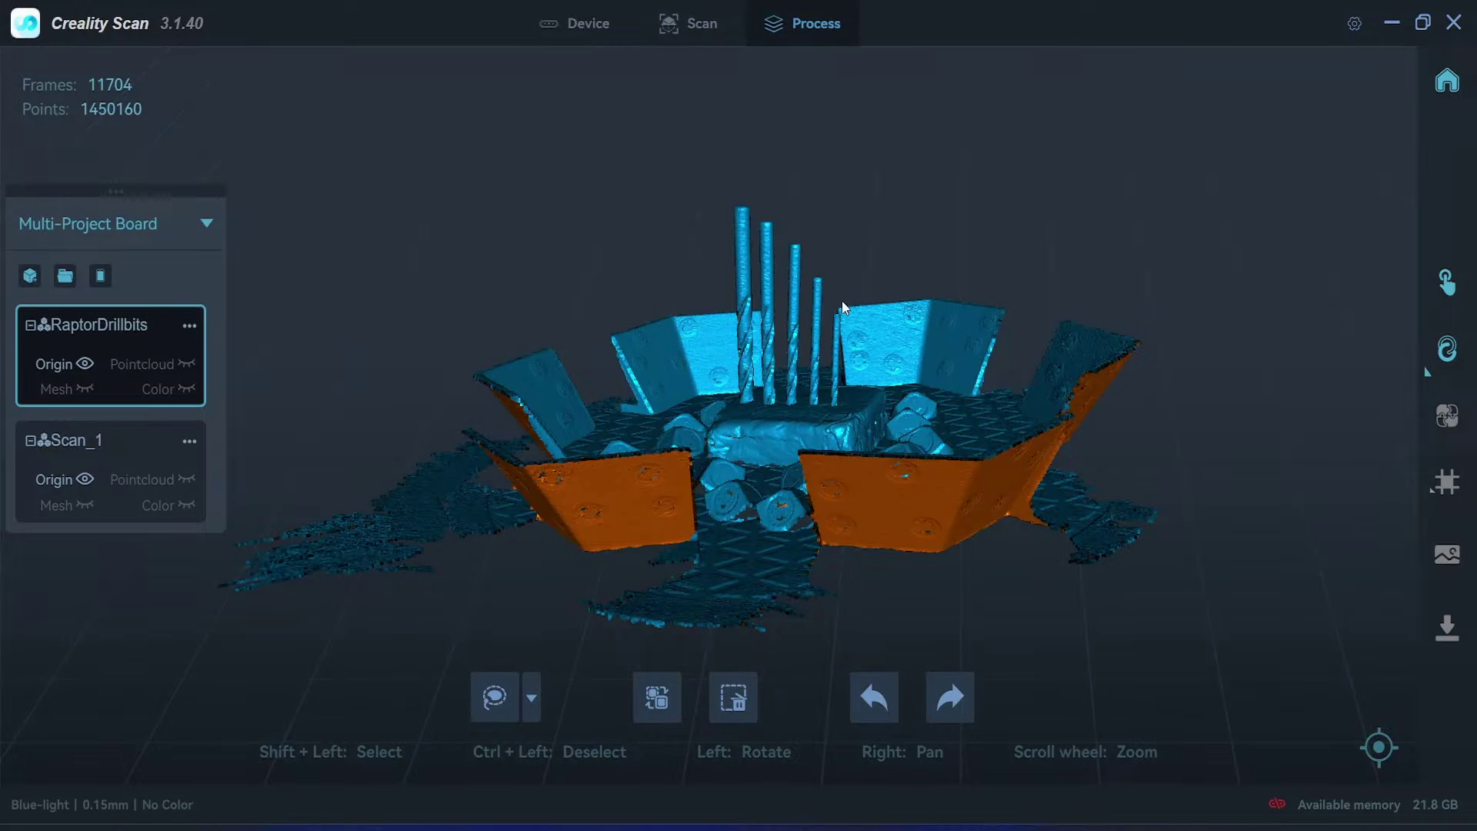
Step: Isolate the five drill bits in the RaptorDrillbits scan by deleting the surrounding points and the base beneath them
{"action": "left_click_drag", "start_coordinate": [844, 308], "coordinate": [736, 506]}
{"action": "left_click", "coordinate": [654, 714]}
{"action": "left_click", "coordinate": [733, 702]}
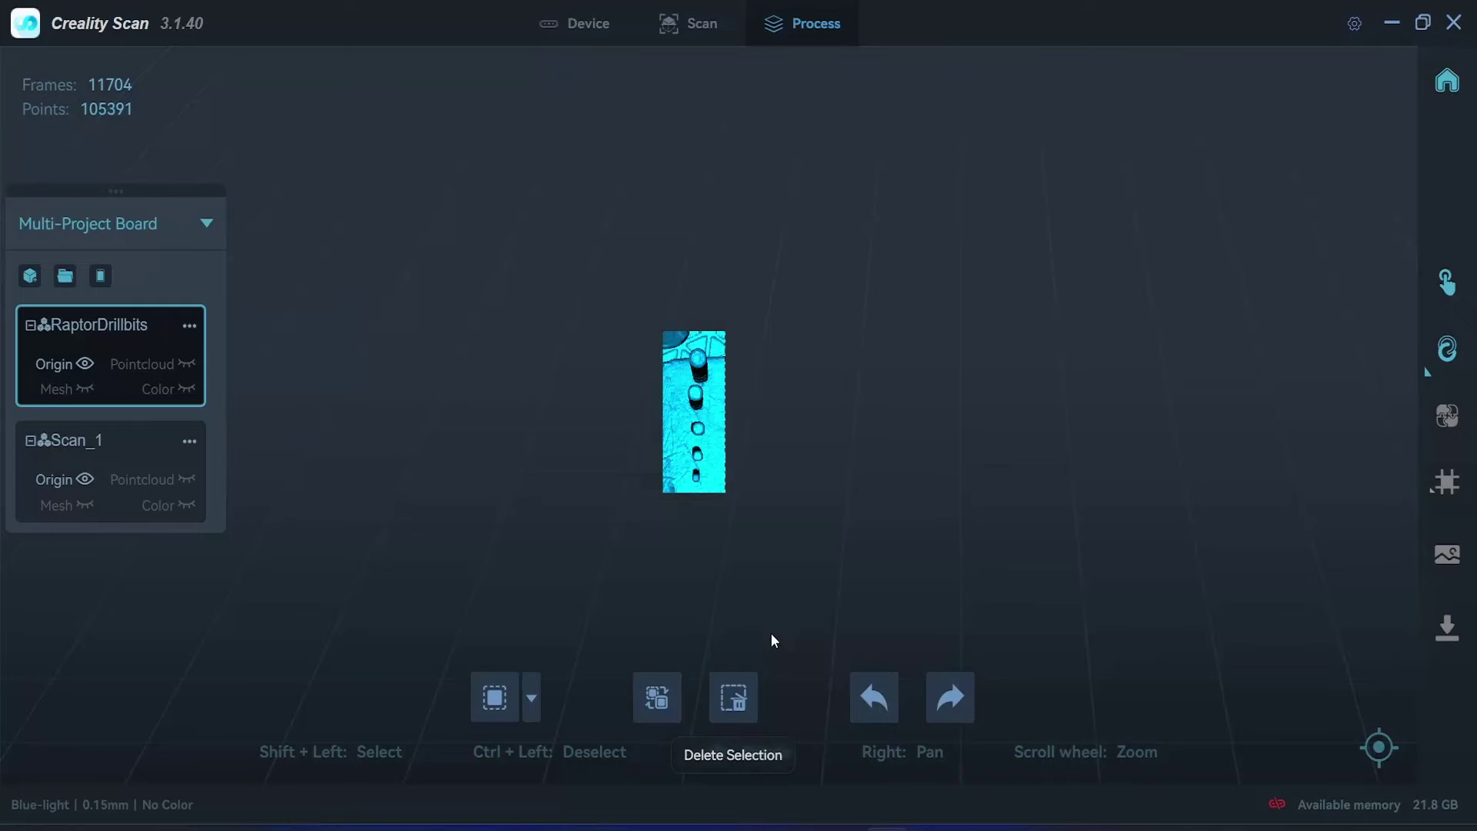
{"action": "left_click_drag", "start_coordinate": [544, 427], "coordinate": [1009, 609], "text": "shift"}
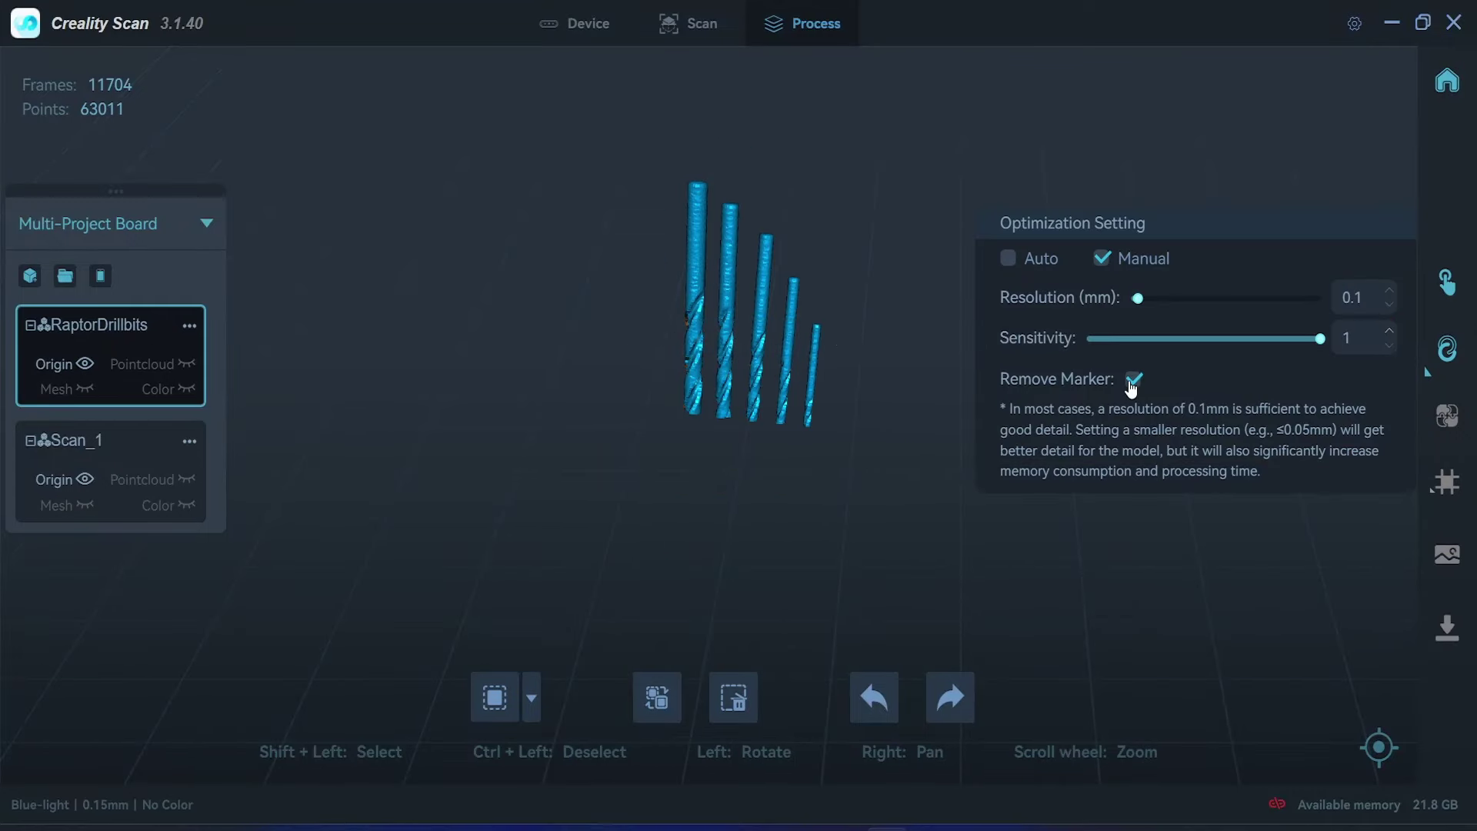
Step: Generate the RaptorDrillbits point cloud with manual settings of 0.1 mm resolution, sensitivity 1 and marker removal, and export it
{"action": "left_click", "coordinate": [1447, 349]}
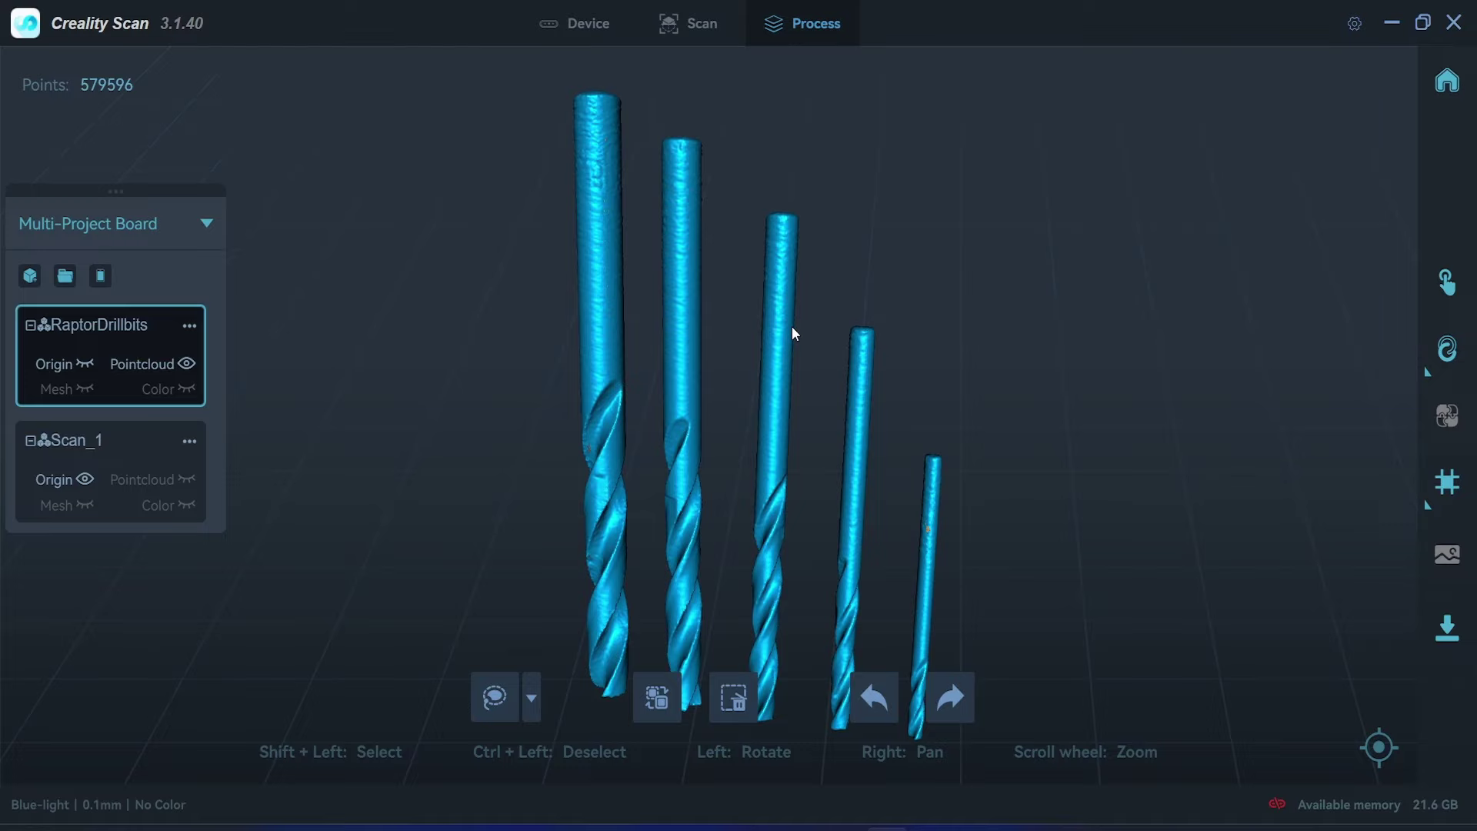
{"action": "left_click_drag", "start_coordinate": [757, 292], "coordinate": [850, 446]}
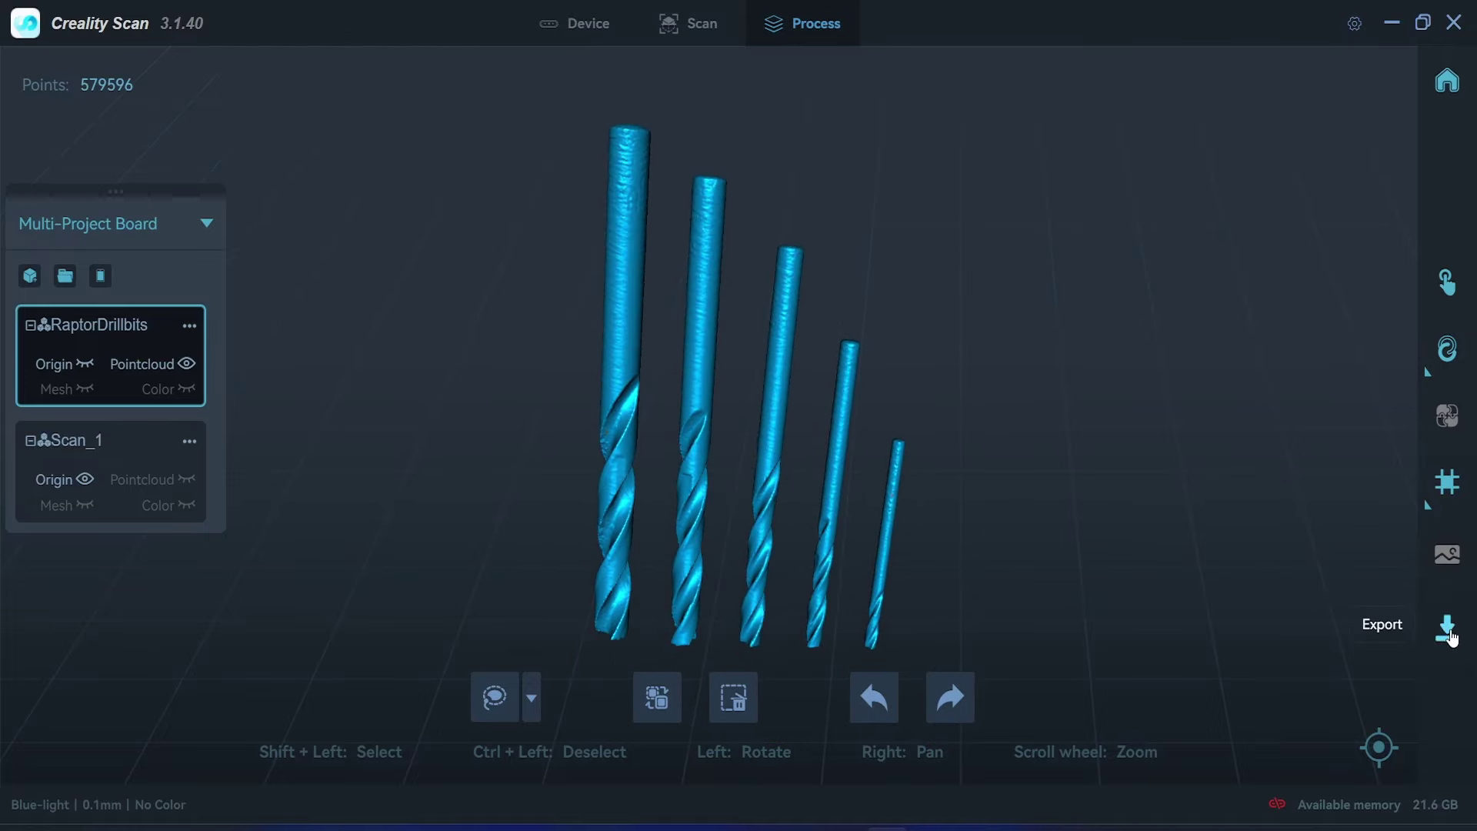
{"action": "left_click", "coordinate": [1450, 631]}
{"action": "left_click", "coordinate": [837, 454]}
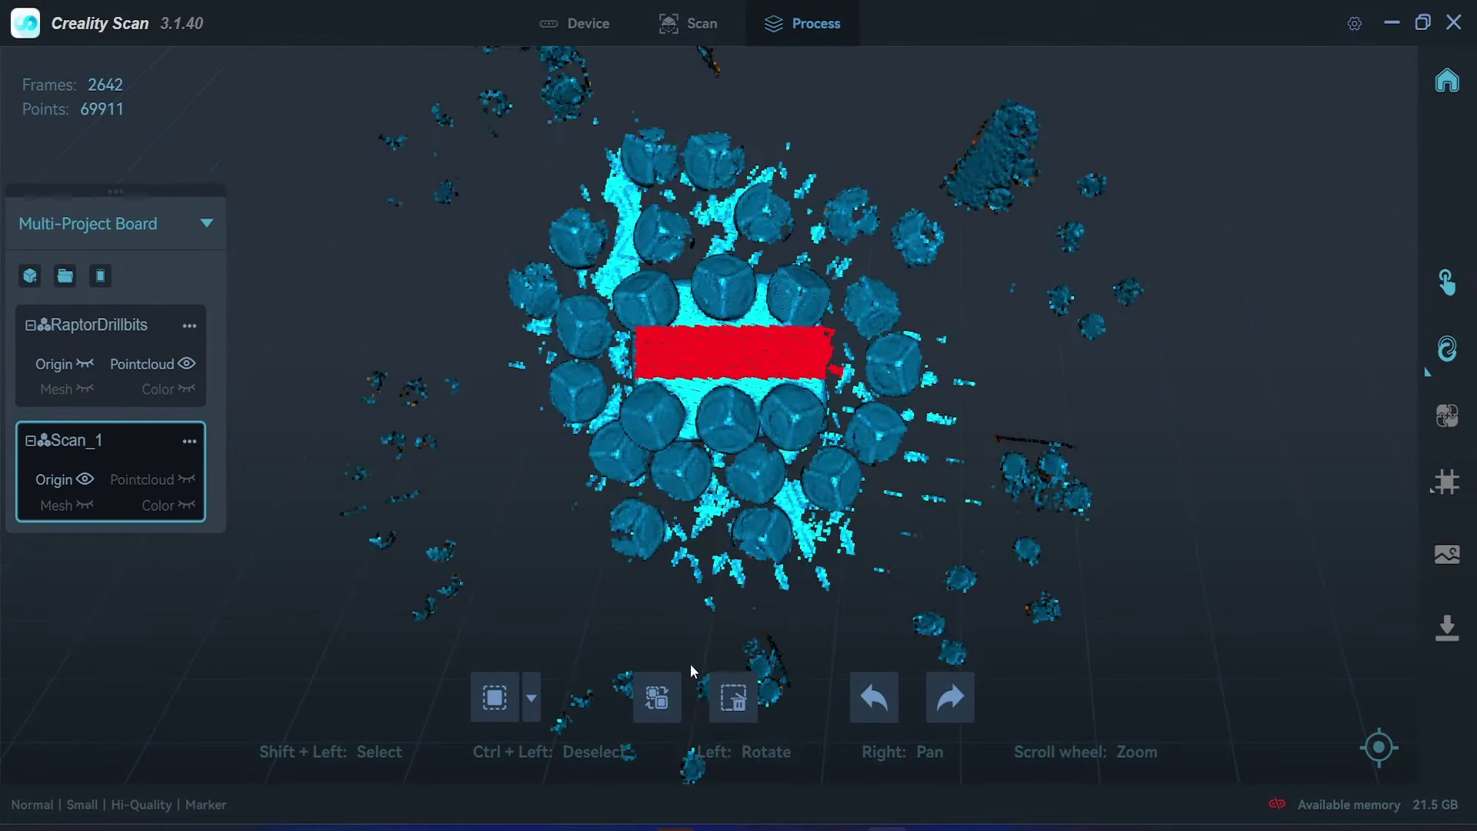
Step: Crop Scan_1 to its drill bits by inverting the selection and deleting the surroundings, and generate its optimised point cloud
{"action": "left_click", "coordinate": [656, 698]}
{"action": "left_click", "coordinate": [734, 698]}
{"action": "scroll", "coordinate": [505, 383], "scroll_direction": "up", "scroll_amount": 5}
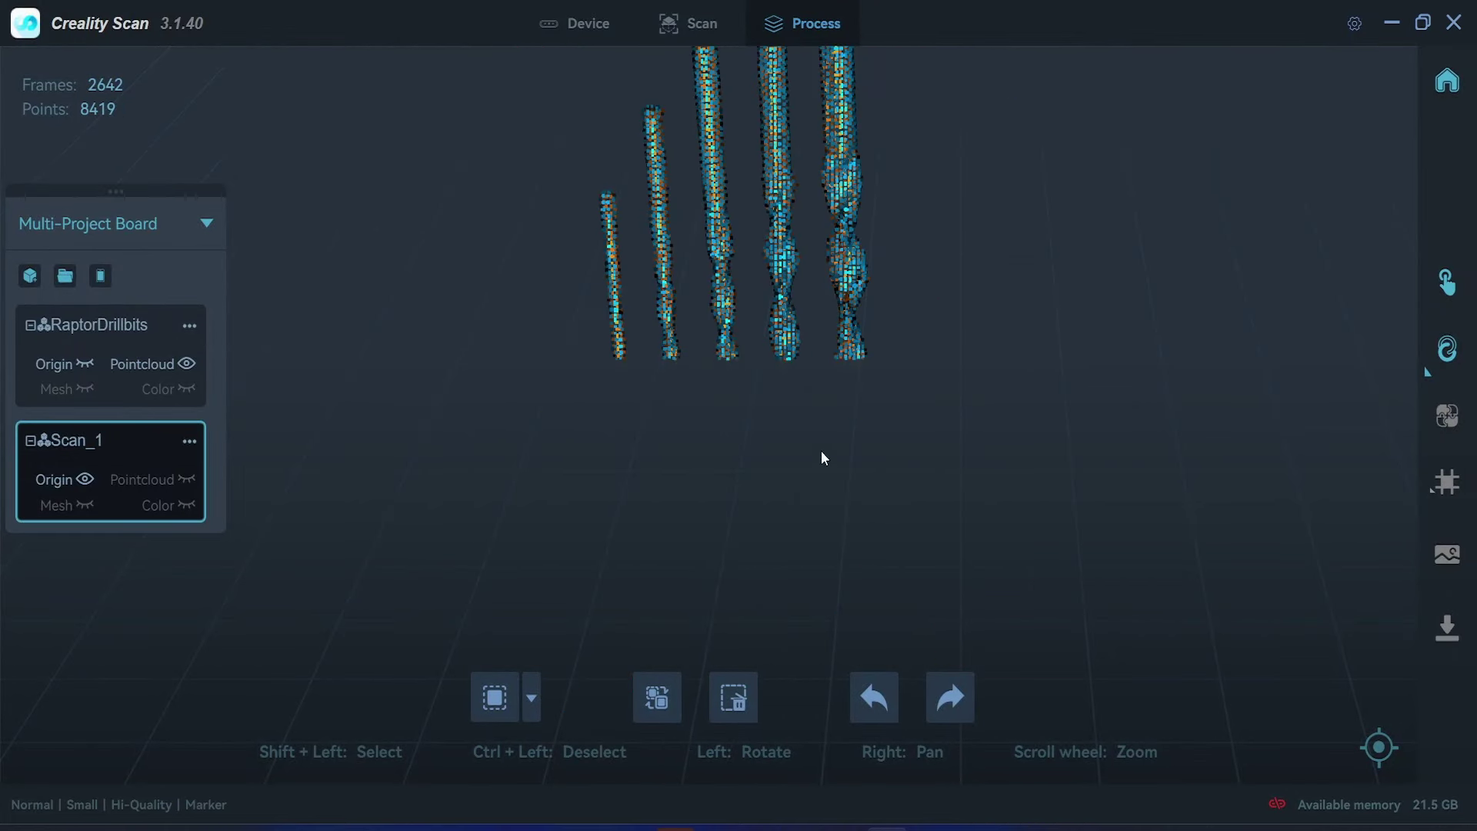
{"action": "left_click", "coordinate": [1448, 348]}
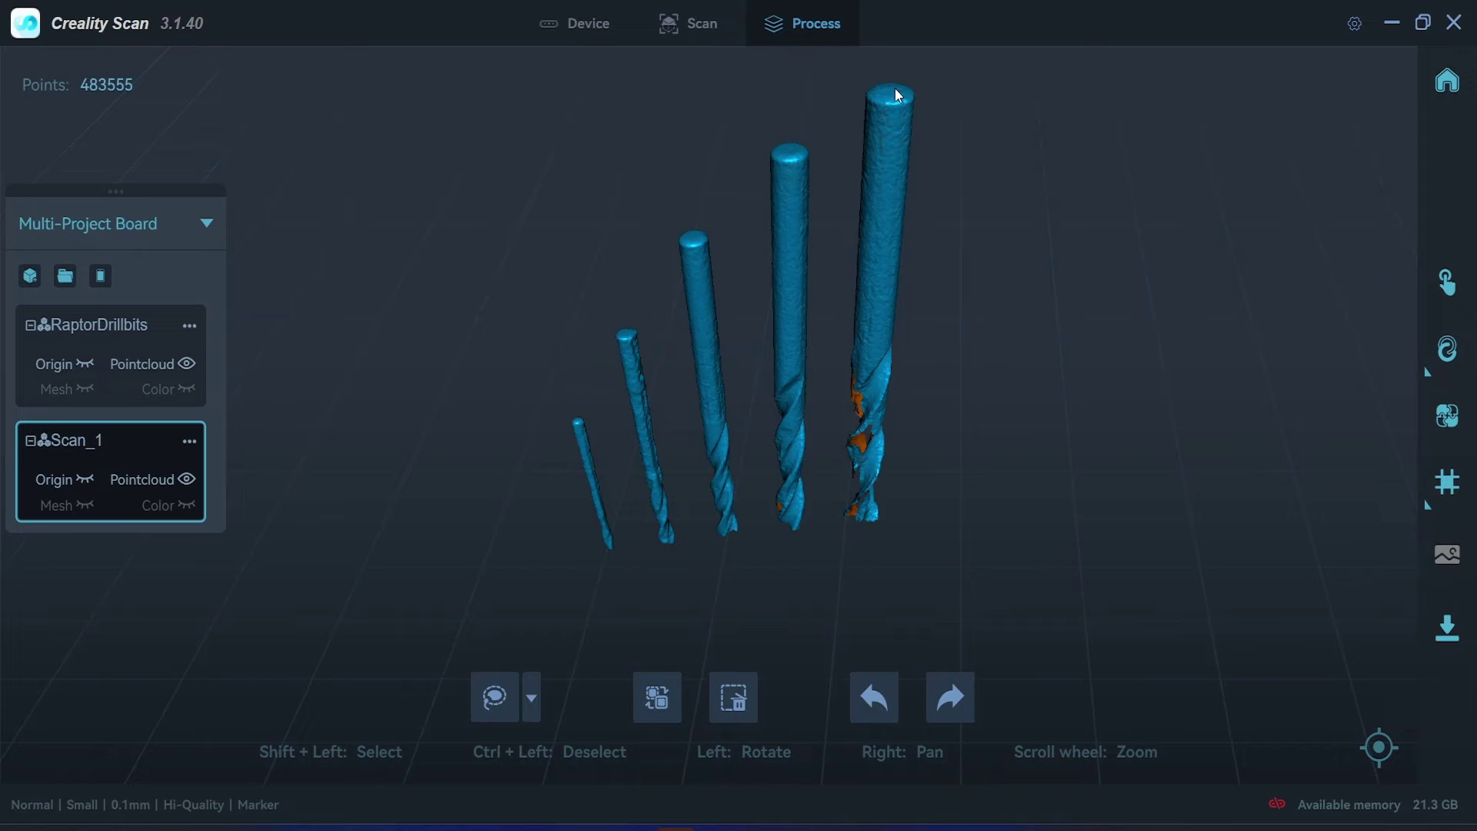
Step: Examine the shanks and flutes of the Scan_1 and RaptorDrillbits point clouds from several angles
{"action": "left_click_drag", "start_coordinate": [879, 214], "coordinate": [687, 409]}
{"action": "left_click", "coordinate": [169, 343]}
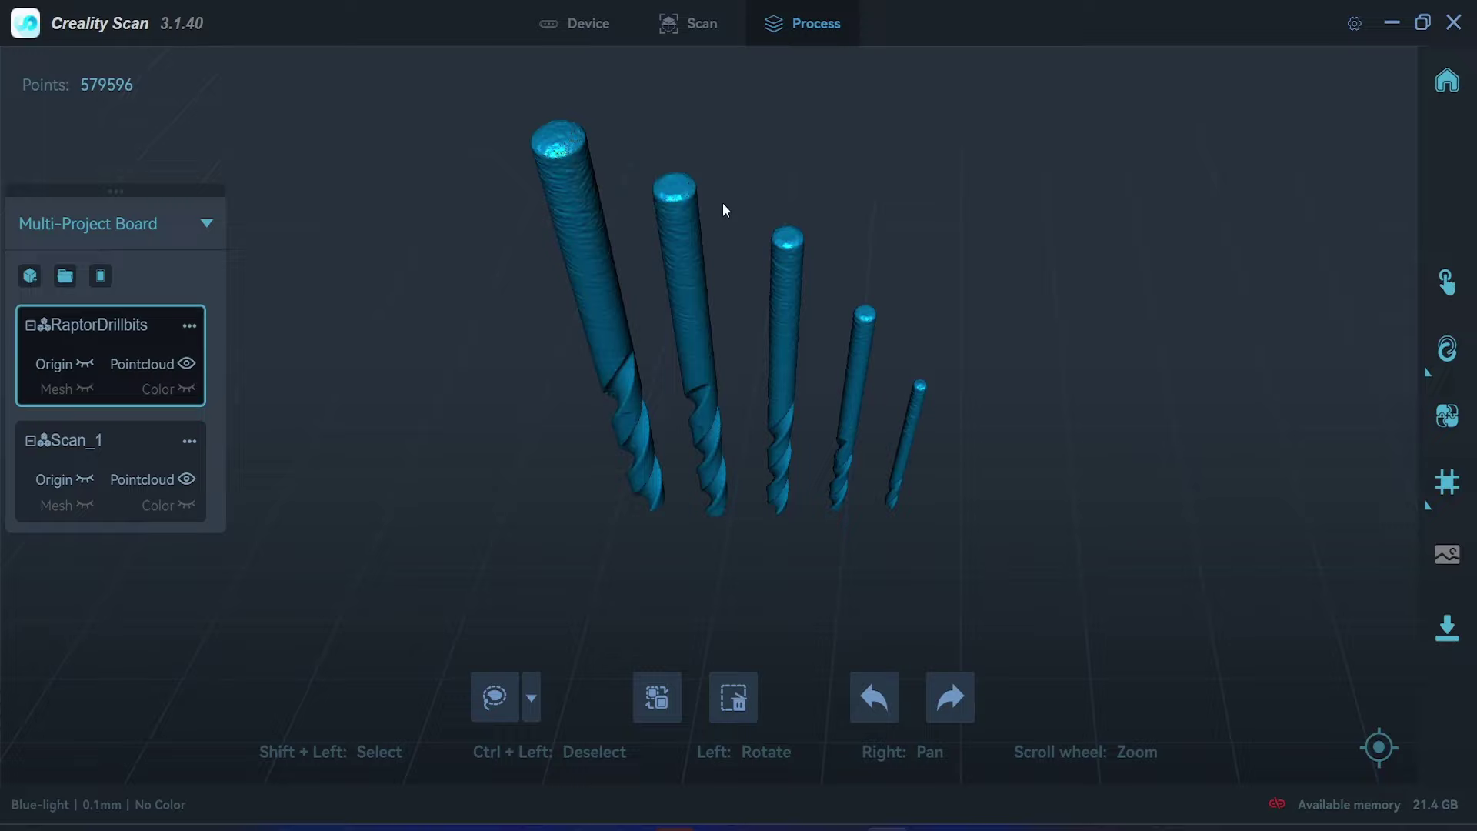
{"action": "left_click_drag", "start_coordinate": [913, 396], "coordinate": [939, 379]}
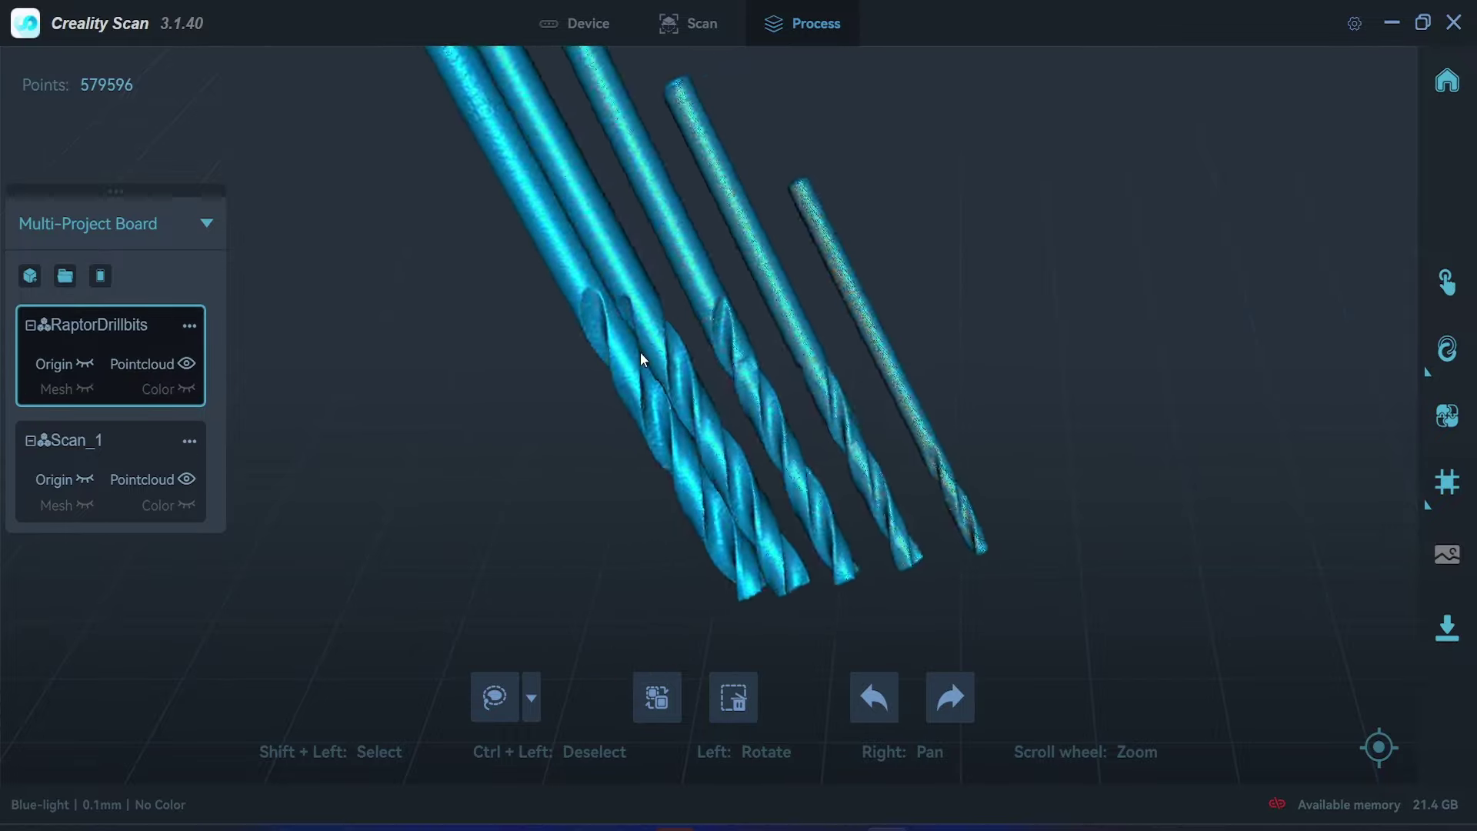
{"action": "left_click_drag", "start_coordinate": [644, 360], "coordinate": [880, 418]}
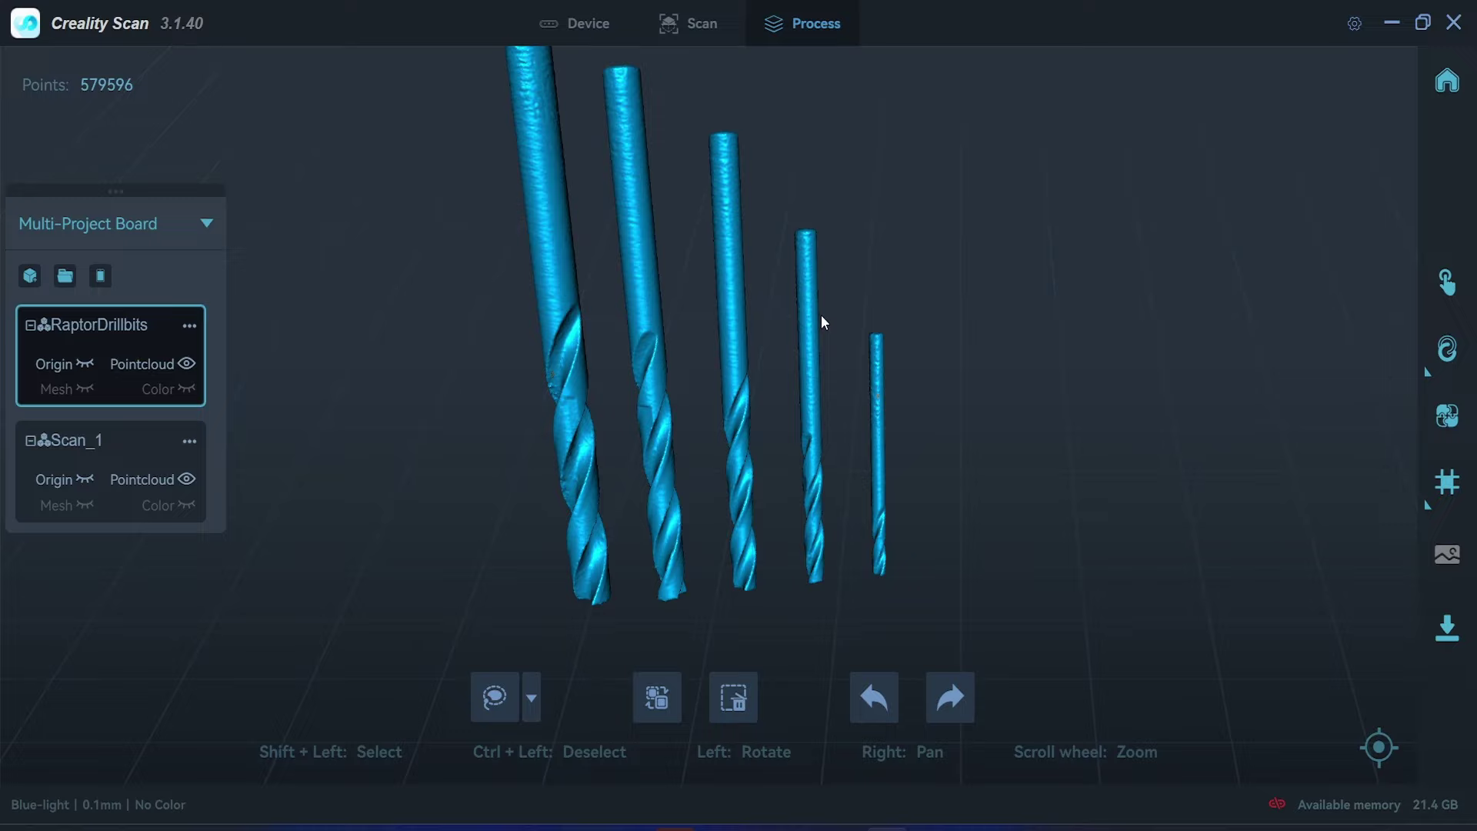
{"action": "left_click_drag", "start_coordinate": [823, 321], "coordinate": [606, 338]}
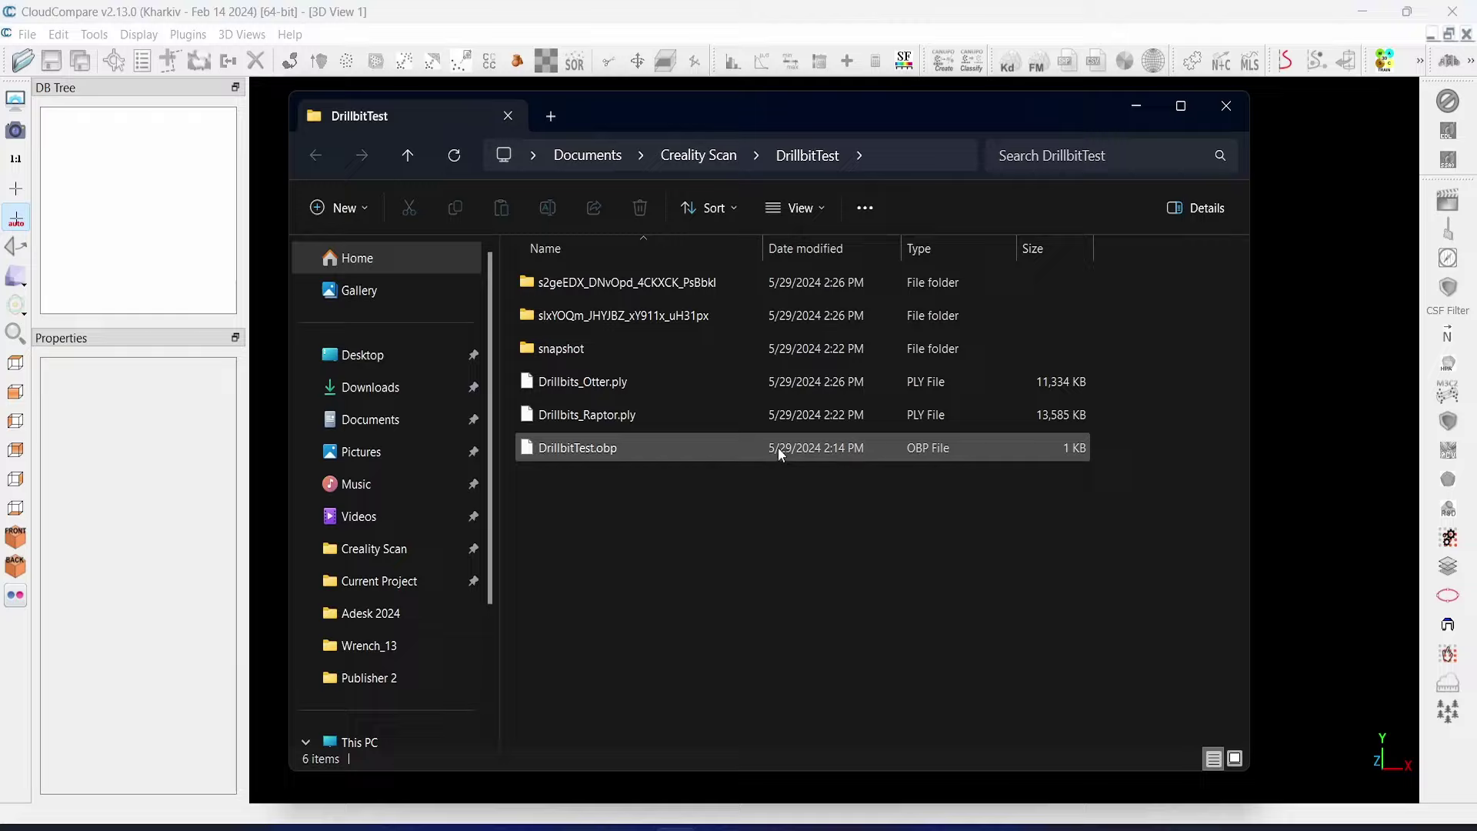
Step: Switch to CloudCompare, load Drillbits_Raptor.ply from the DrillbitTest folder and orient the drill bits upright
{"action": "left_click_drag", "start_coordinate": [678, 123], "coordinate": [933, 130]}
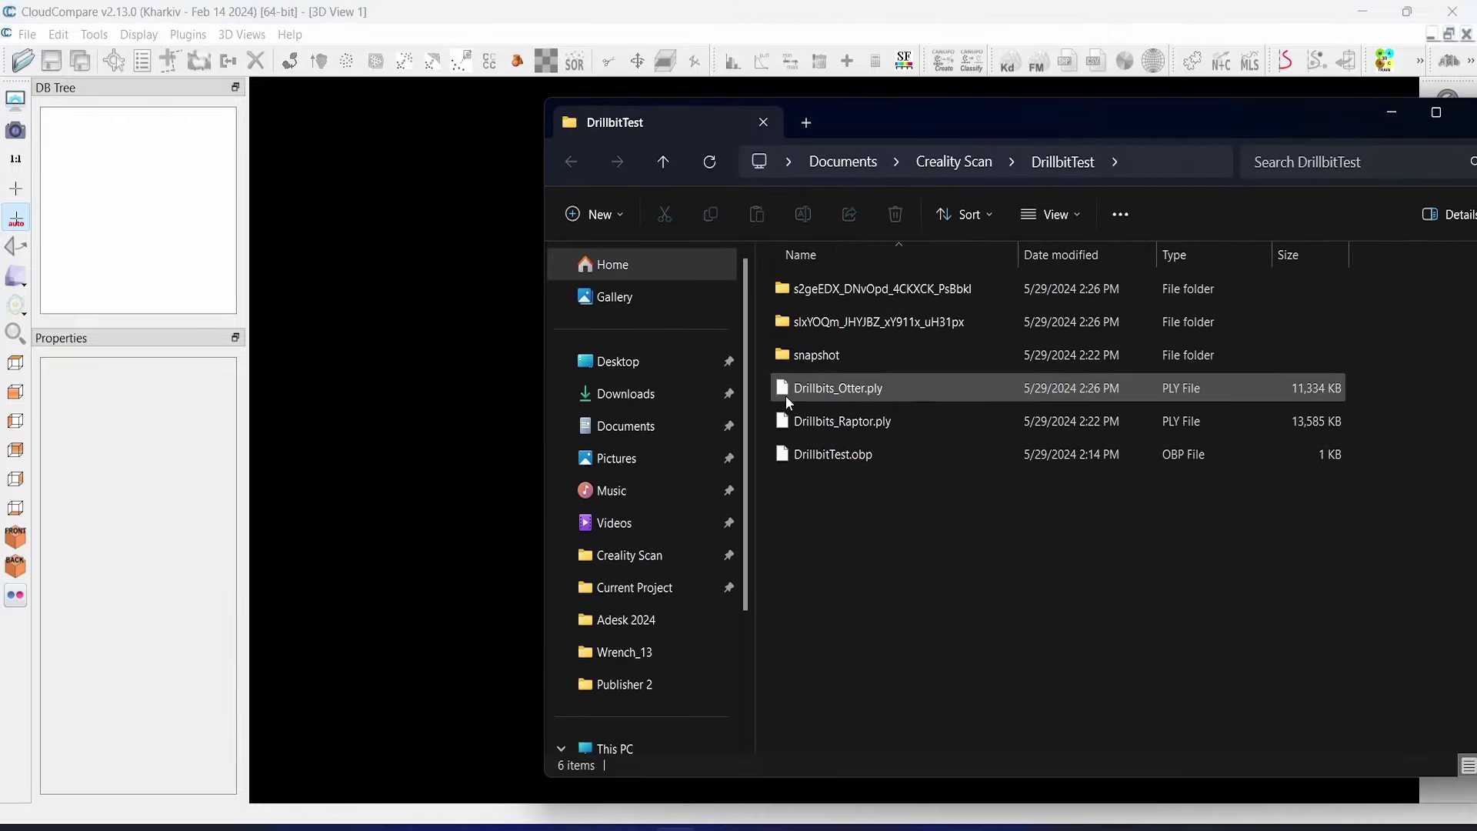
{"action": "left_click_drag", "start_coordinate": [789, 420], "coordinate": [396, 485]}
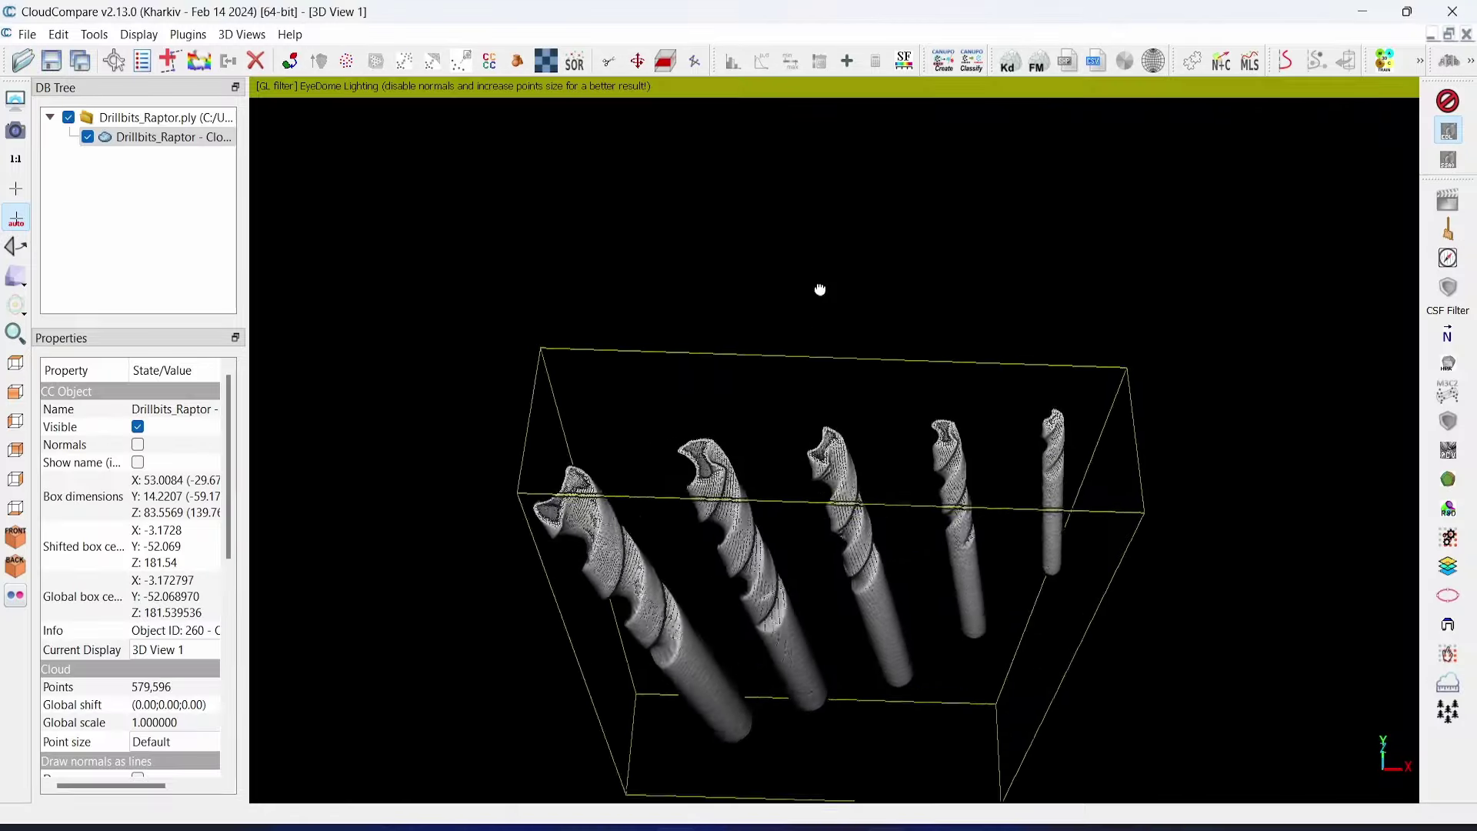
{"action": "left_click_drag", "start_coordinate": [820, 290], "coordinate": [827, 248]}
{"action": "left_click_drag", "start_coordinate": [824, 547], "coordinate": [846, 461]}
{"action": "right_click_drag", "start_coordinate": [853, 492], "coordinate": [811, 313]}
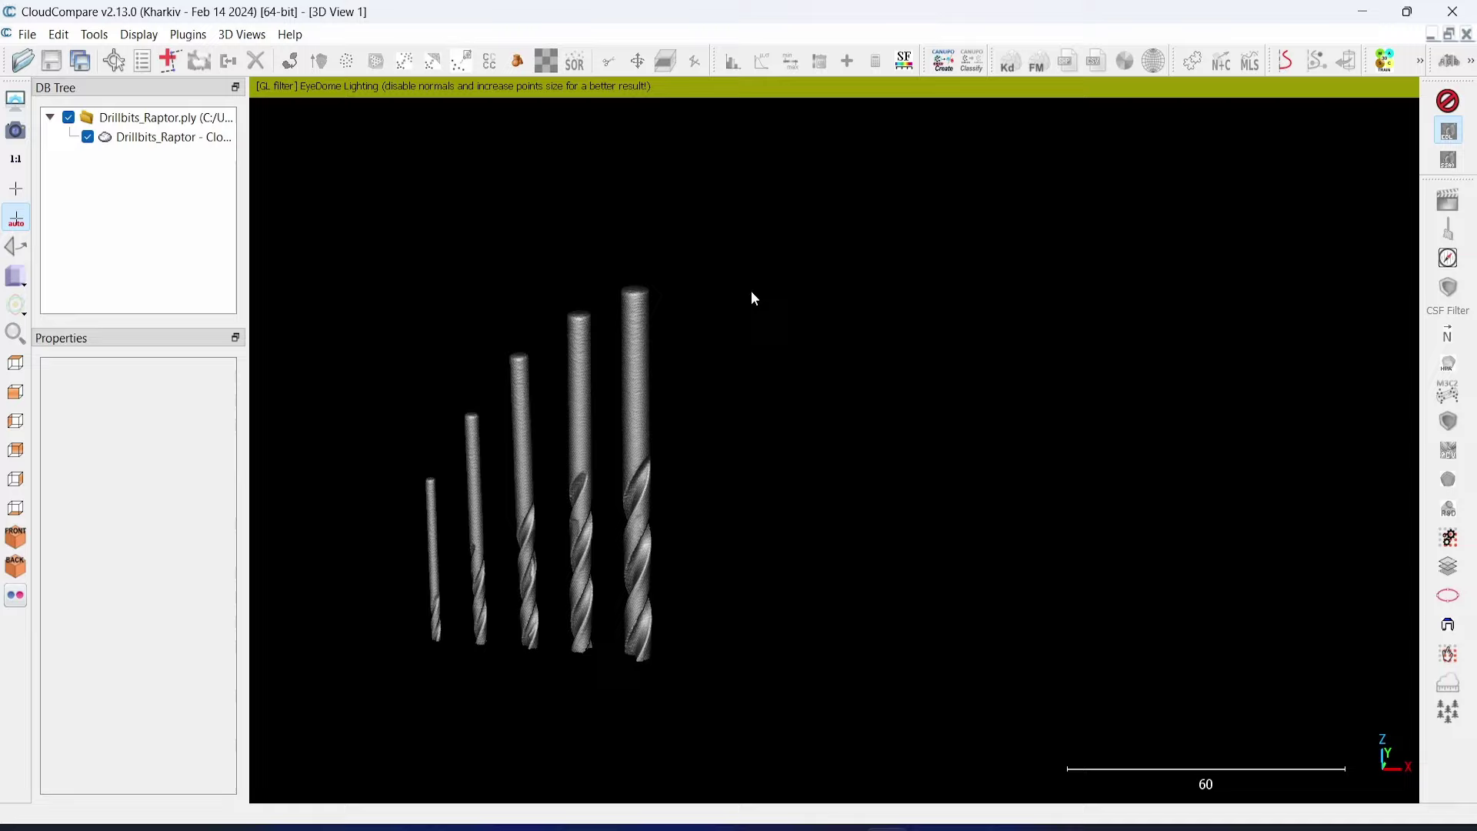
Step: Load Drillbits_Otter.ply into the same scene and view it together with the Raptor cloud
{"action": "key", "text": "alt+Tab"}
{"action": "left_click_drag", "start_coordinate": [812, 388], "coordinate": [415, 462]}
{"action": "left_click", "coordinate": [69, 119]}
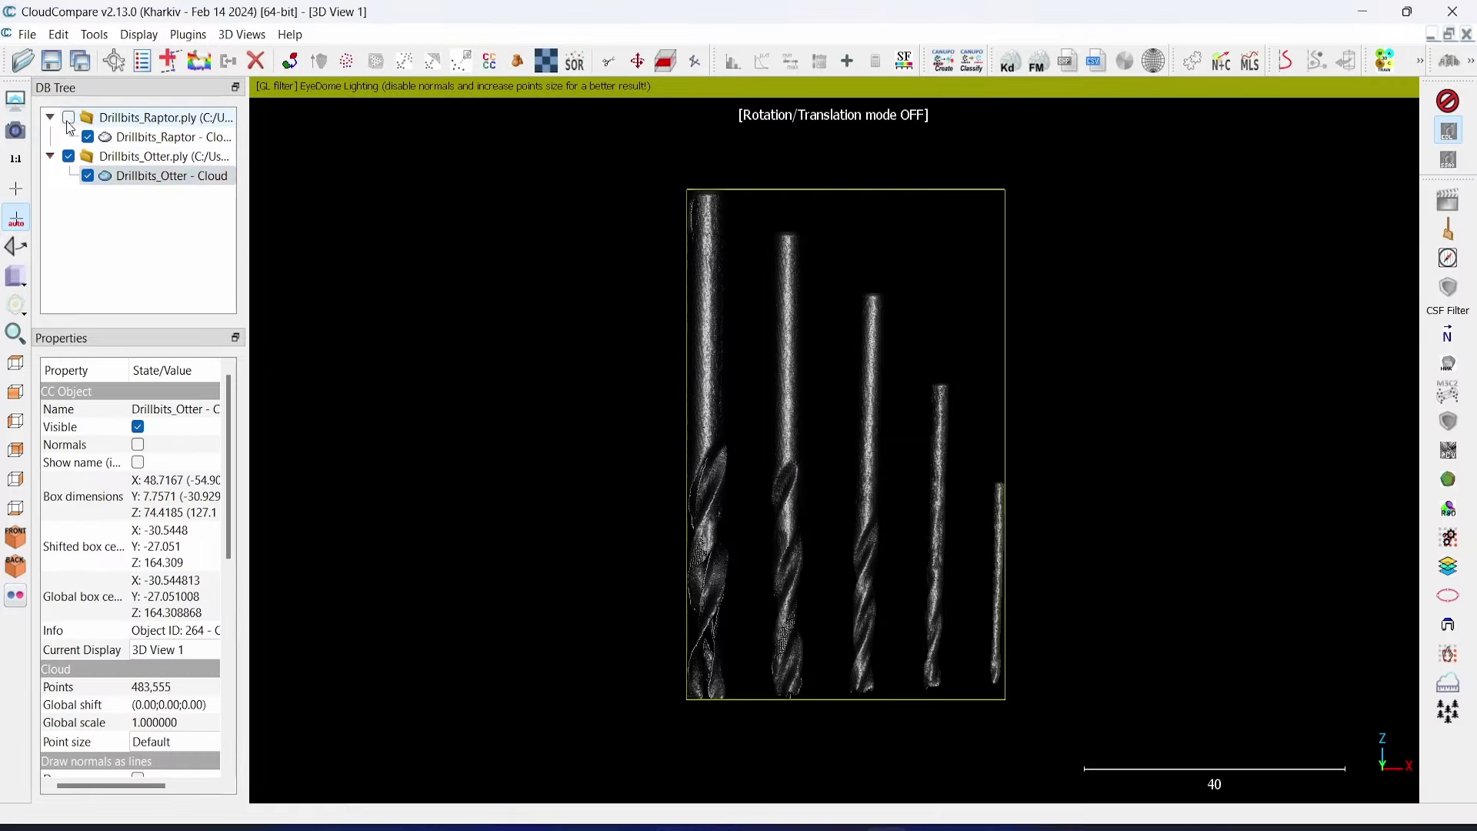
{"action": "left_click", "coordinate": [69, 119]}
{"action": "scroll", "coordinate": [593, 284], "scroll_direction": "down", "scroll_amount": 3}
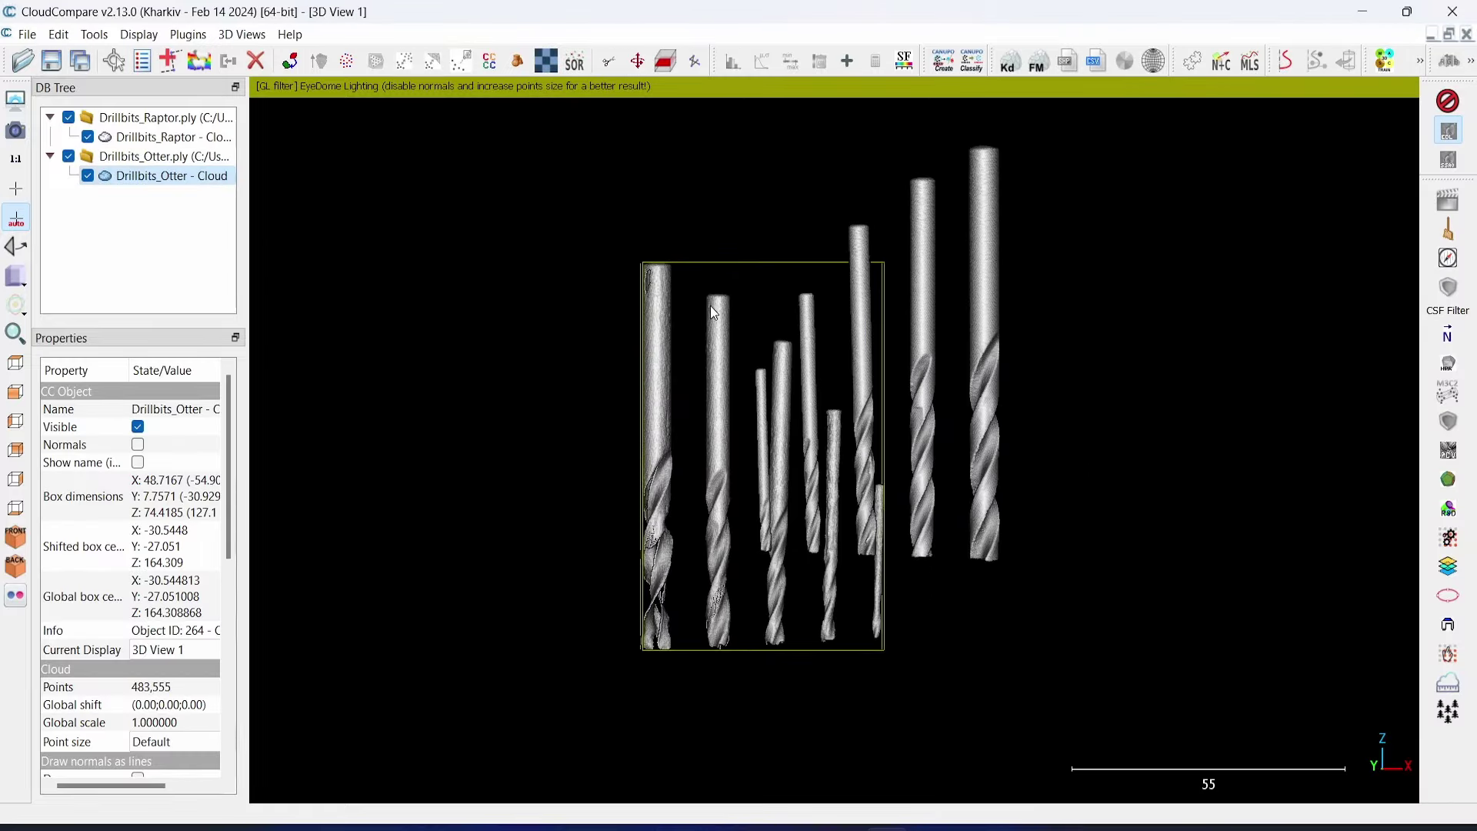
{"action": "left_click_drag", "start_coordinate": [714, 313], "coordinate": [615, 296]}
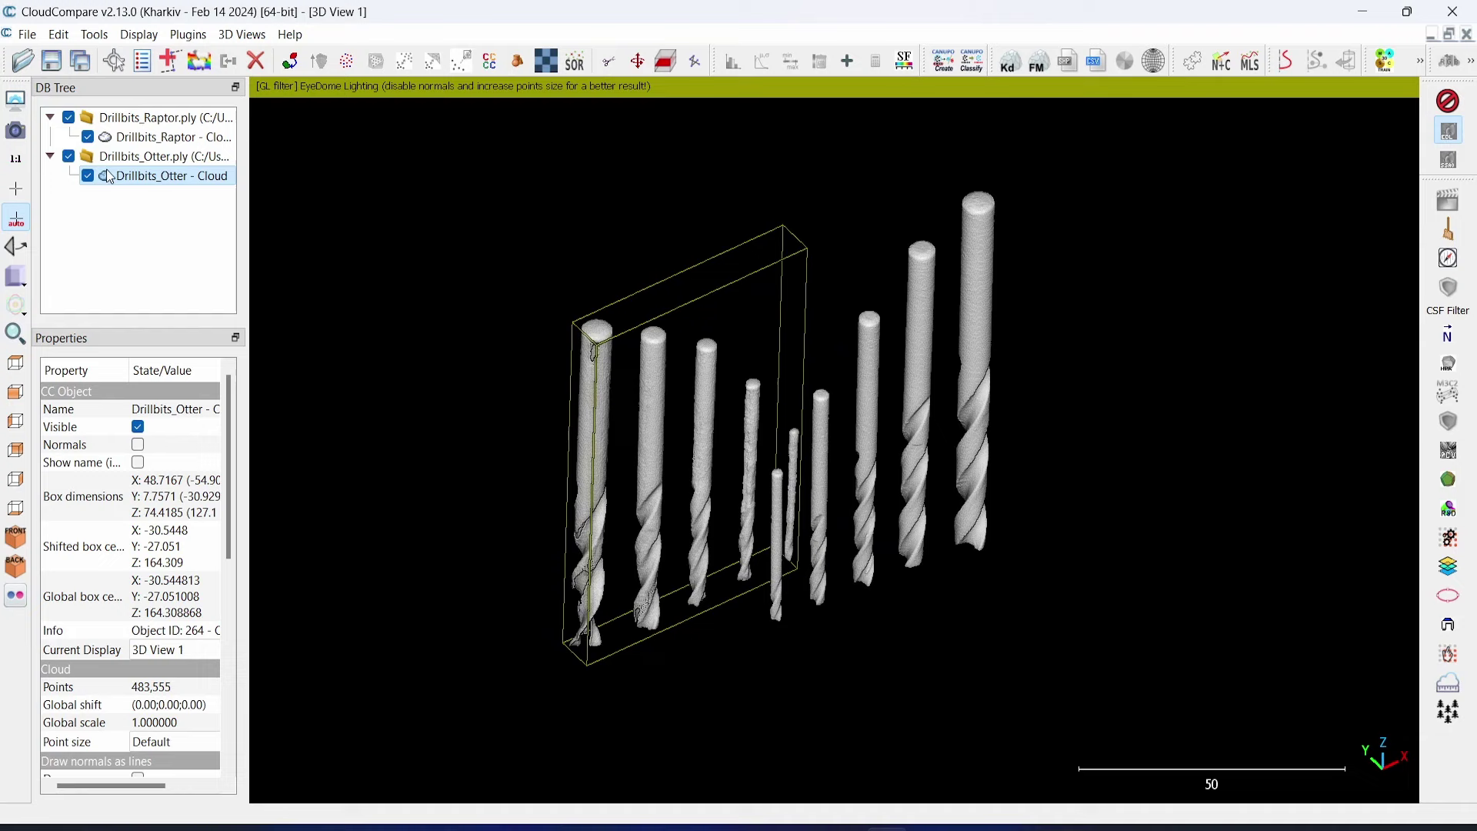
Step: Give the Drillbits_Otter cloud the unique colour blue (#0055ff)
{"action": "left_click", "coordinate": [97, 37]}
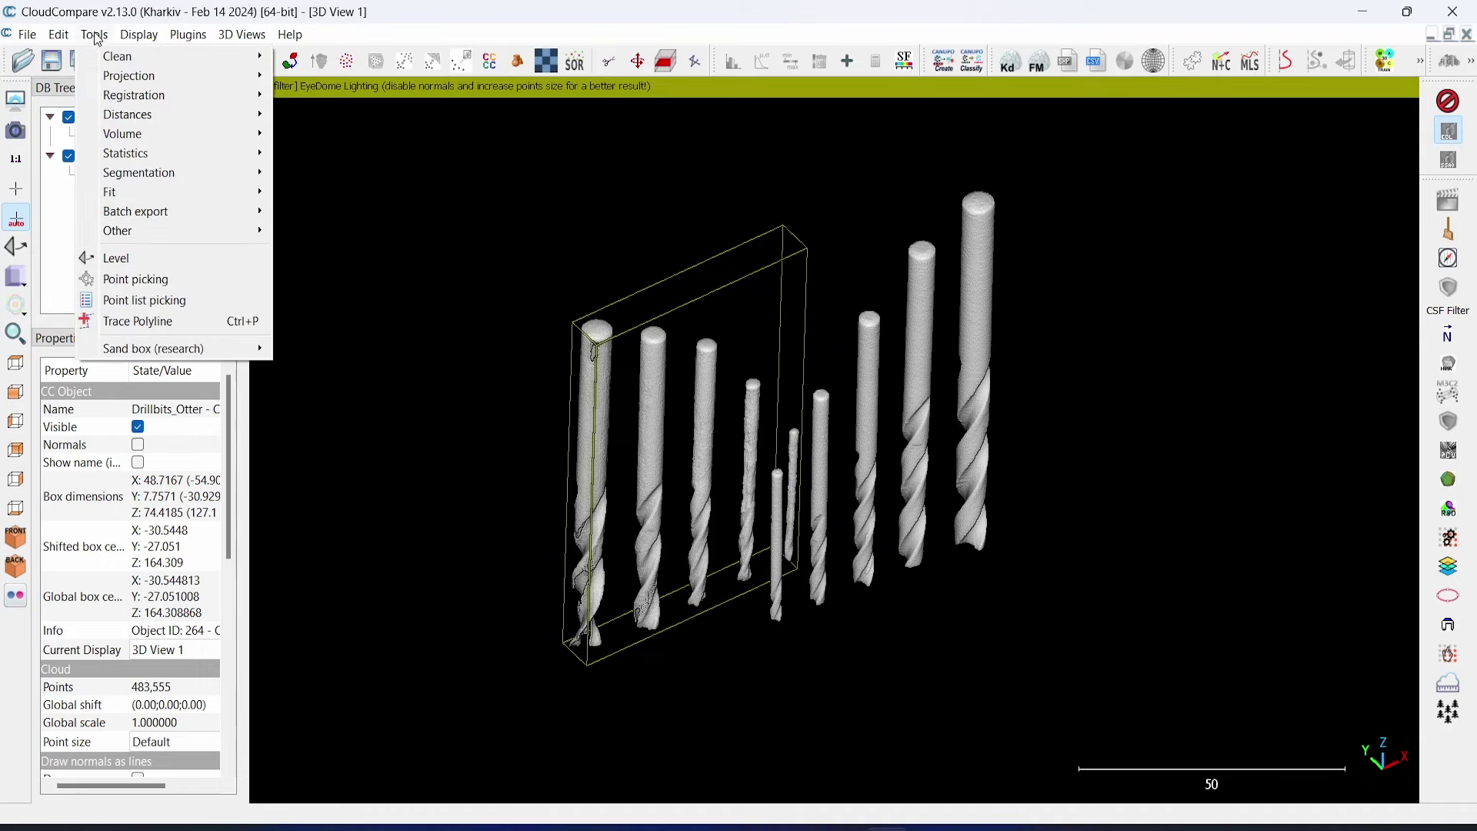
{"action": "mouse_move", "coordinate": [61, 36]}
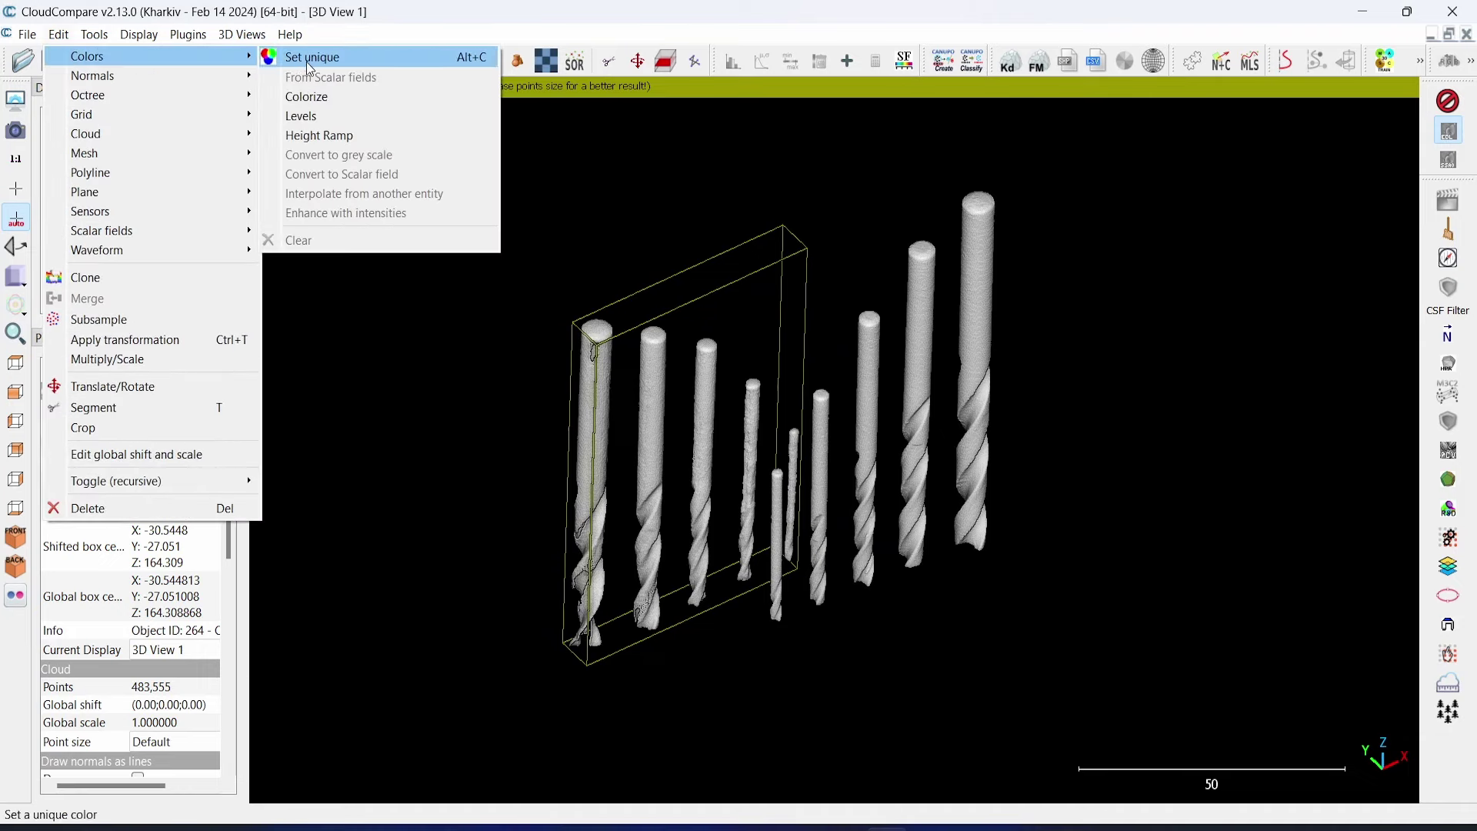
{"action": "left_click", "coordinate": [304, 57]}
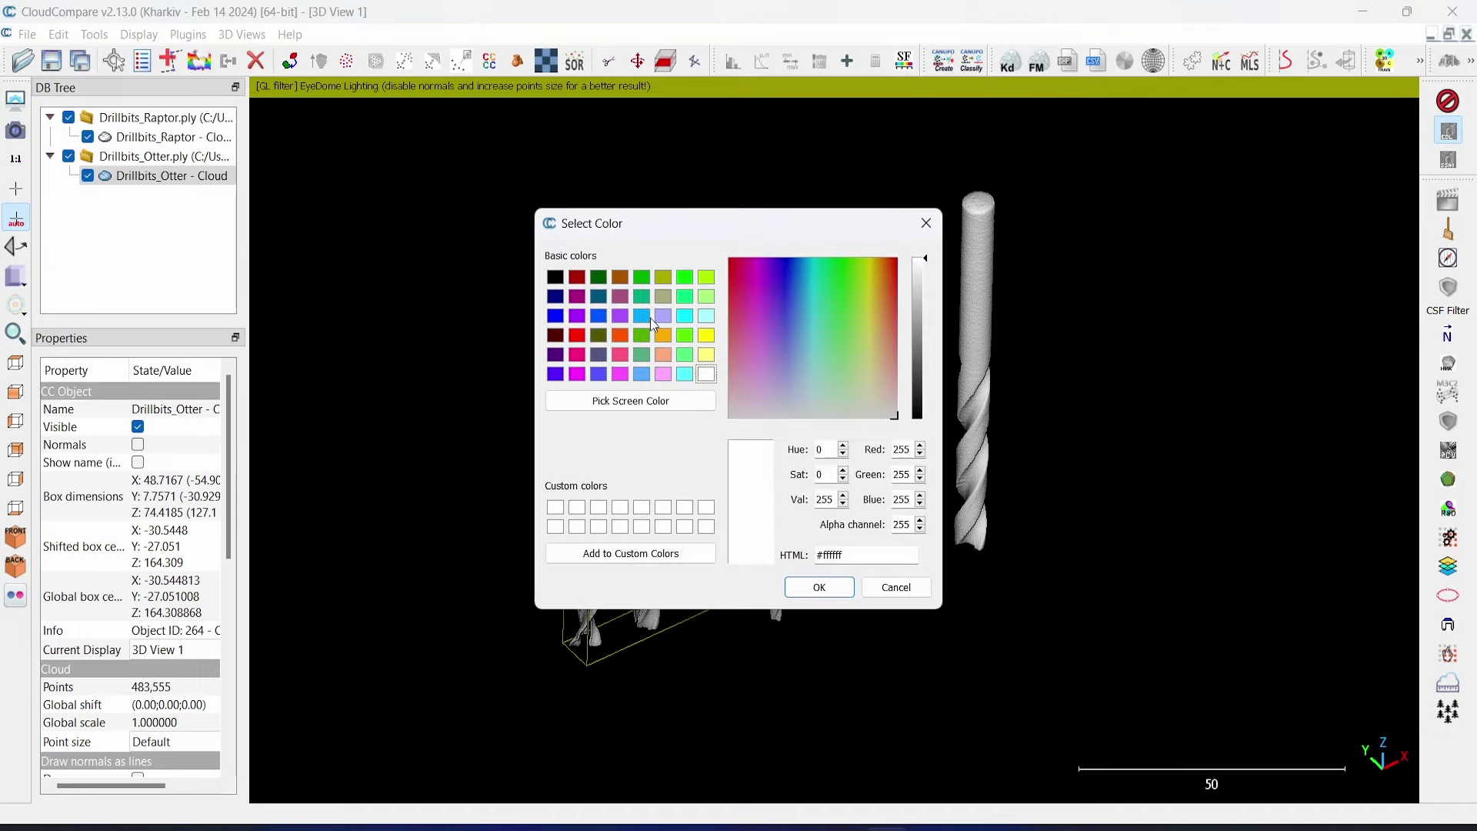
{"action": "left_click", "coordinate": [605, 320]}
{"action": "left_click", "coordinate": [829, 591]}
{"action": "left_click", "coordinate": [1146, 607]}
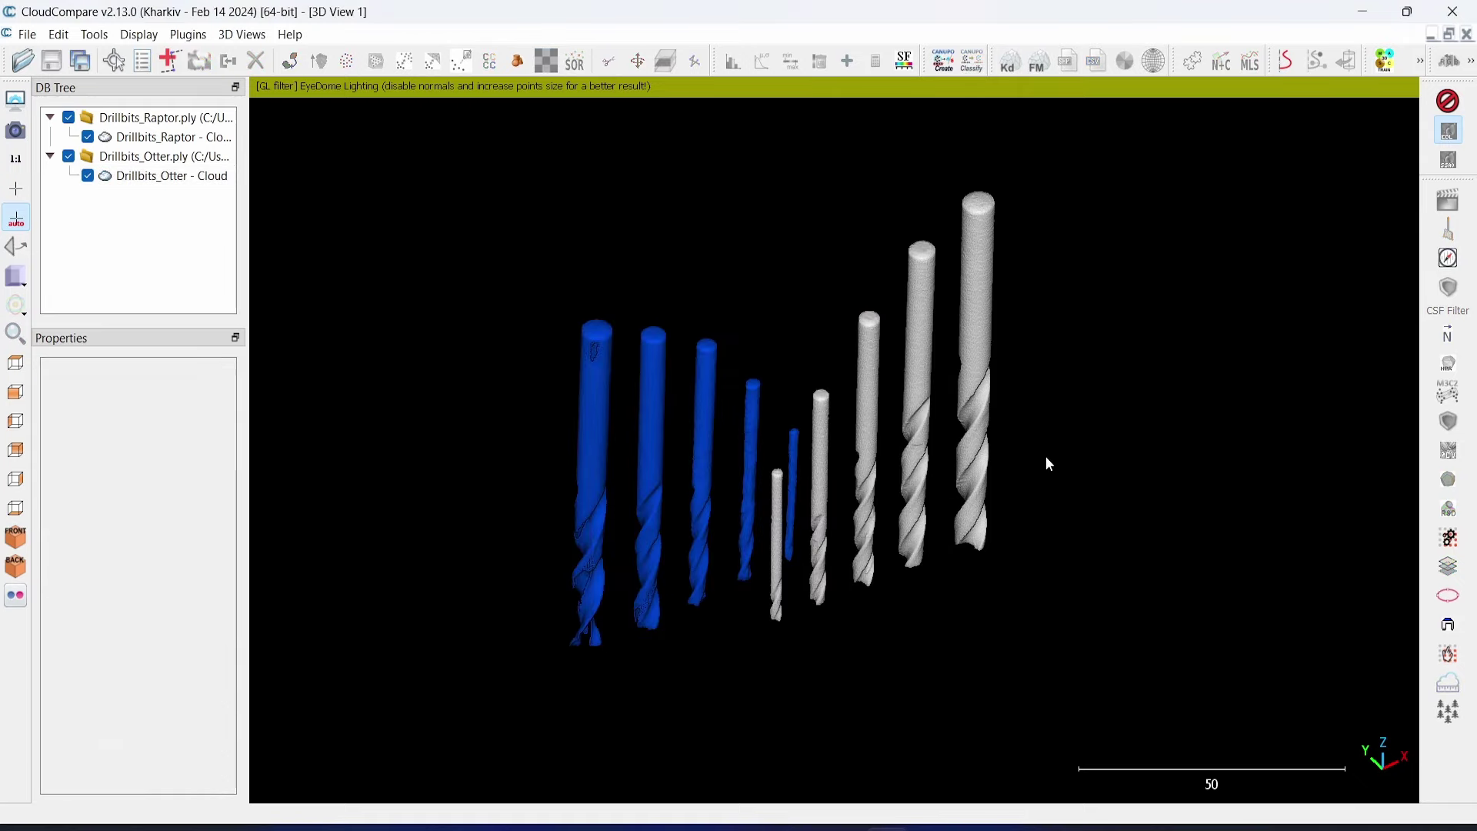
Step: Give the Drillbits_Raptor cloud the unique colour red
{"action": "left_click", "coordinate": [182, 145]}
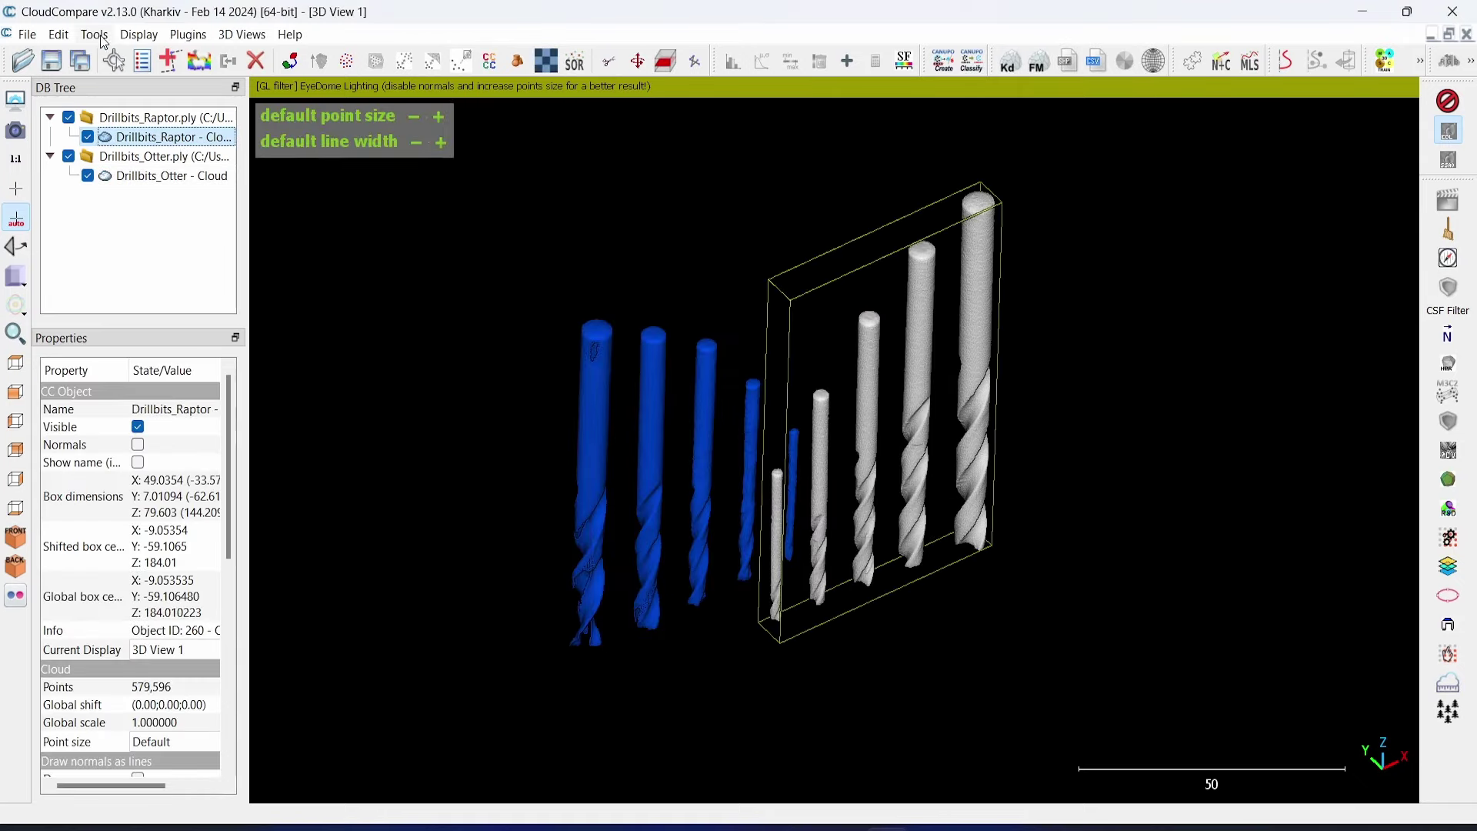
{"action": "left_click", "coordinate": [59, 34]}
{"action": "mouse_move", "coordinate": [69, 57]}
{"action": "left_click", "coordinate": [303, 56]}
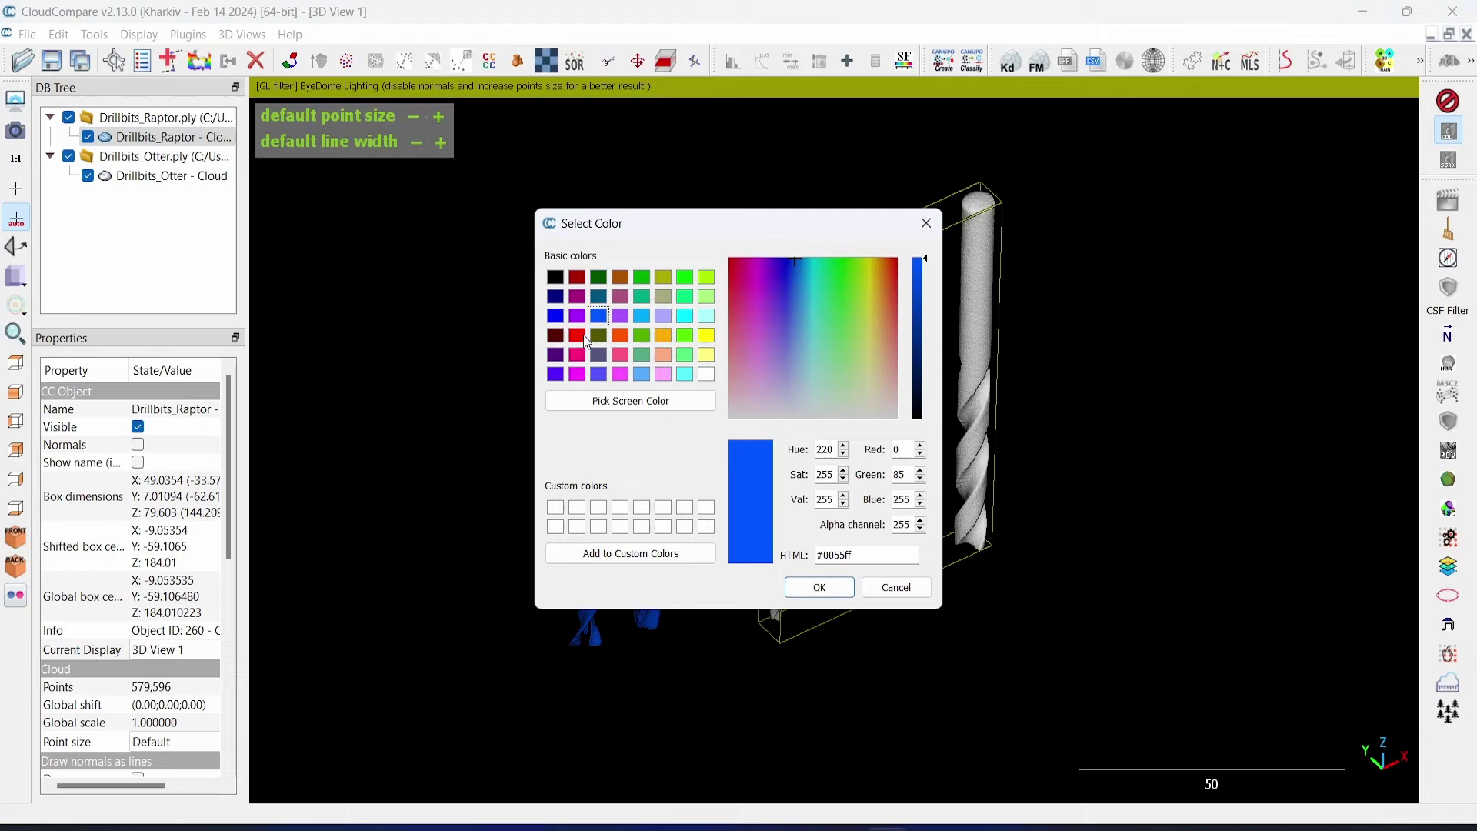
{"action": "left_click", "coordinate": [817, 585]}
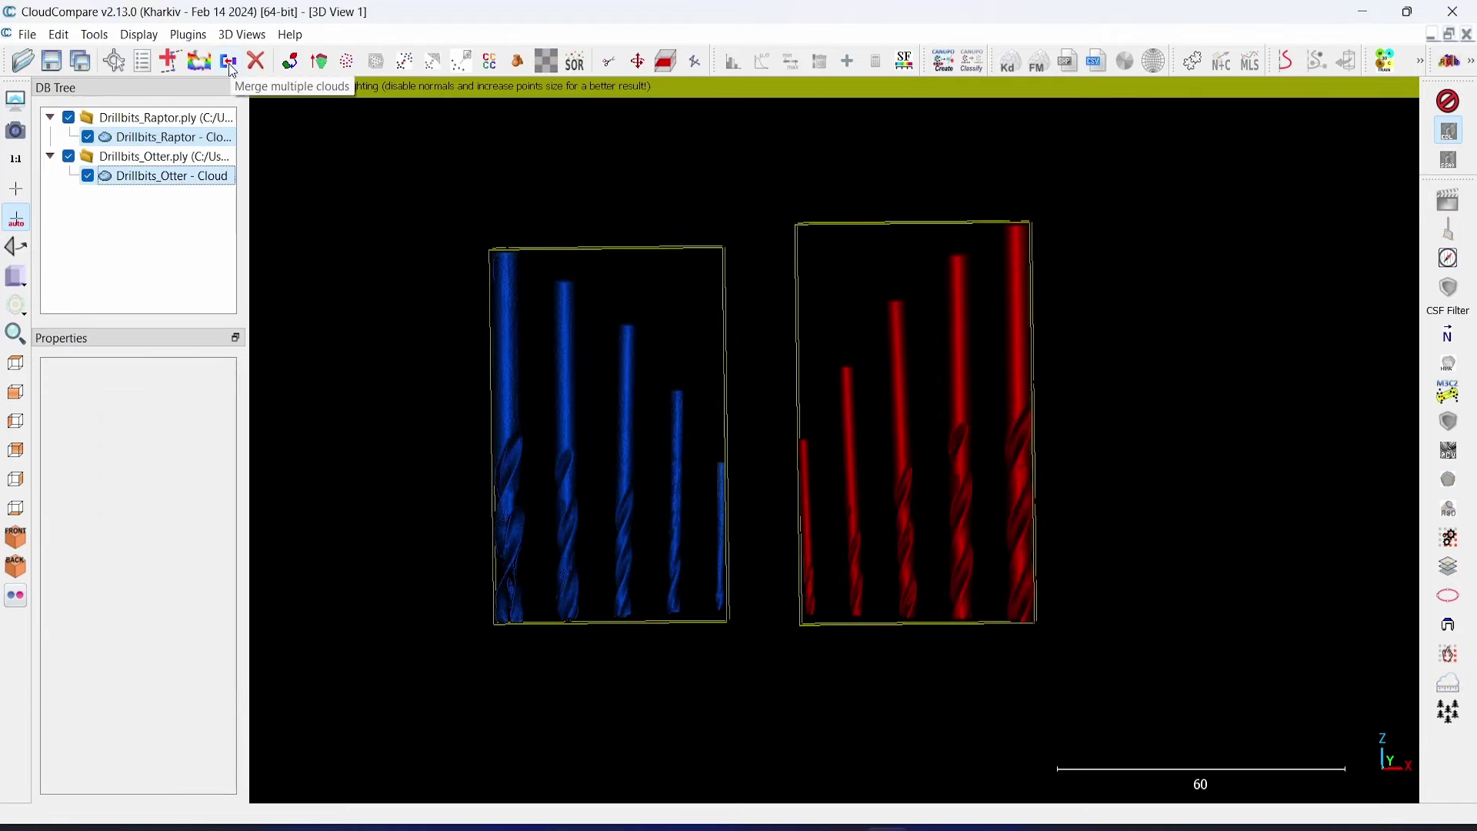
Step: Merge the Drillbits_Raptor and Drillbits_Otter clouds into a single cloud
{"action": "left_click", "coordinate": [233, 71]}
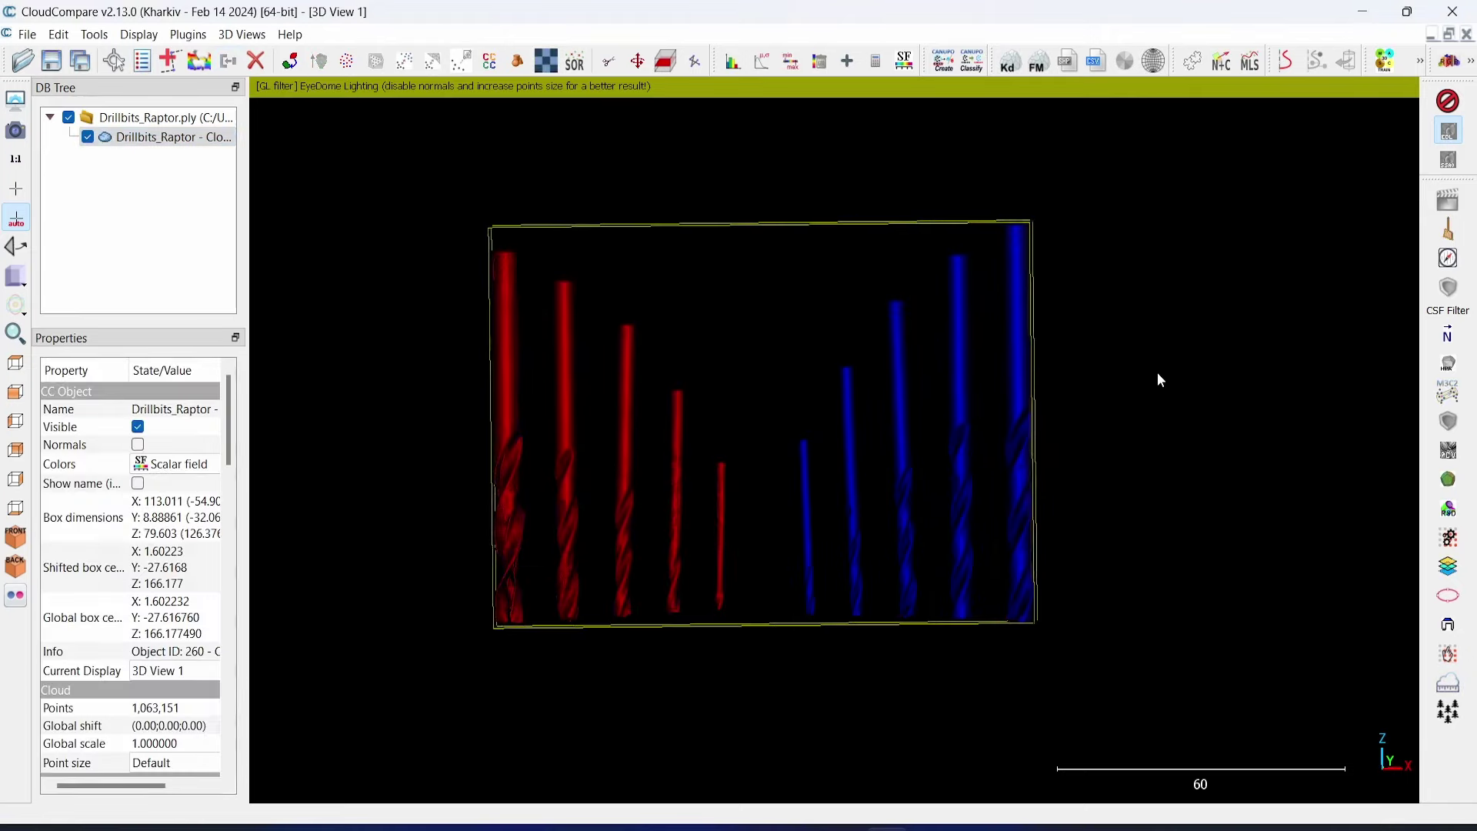
{"action": "scroll", "coordinate": [1157, 372], "scroll_direction": "up", "scroll_amount": 2}
{"action": "scroll", "coordinate": [1161, 380], "scroll_direction": "down", "scroll_amount": 2}
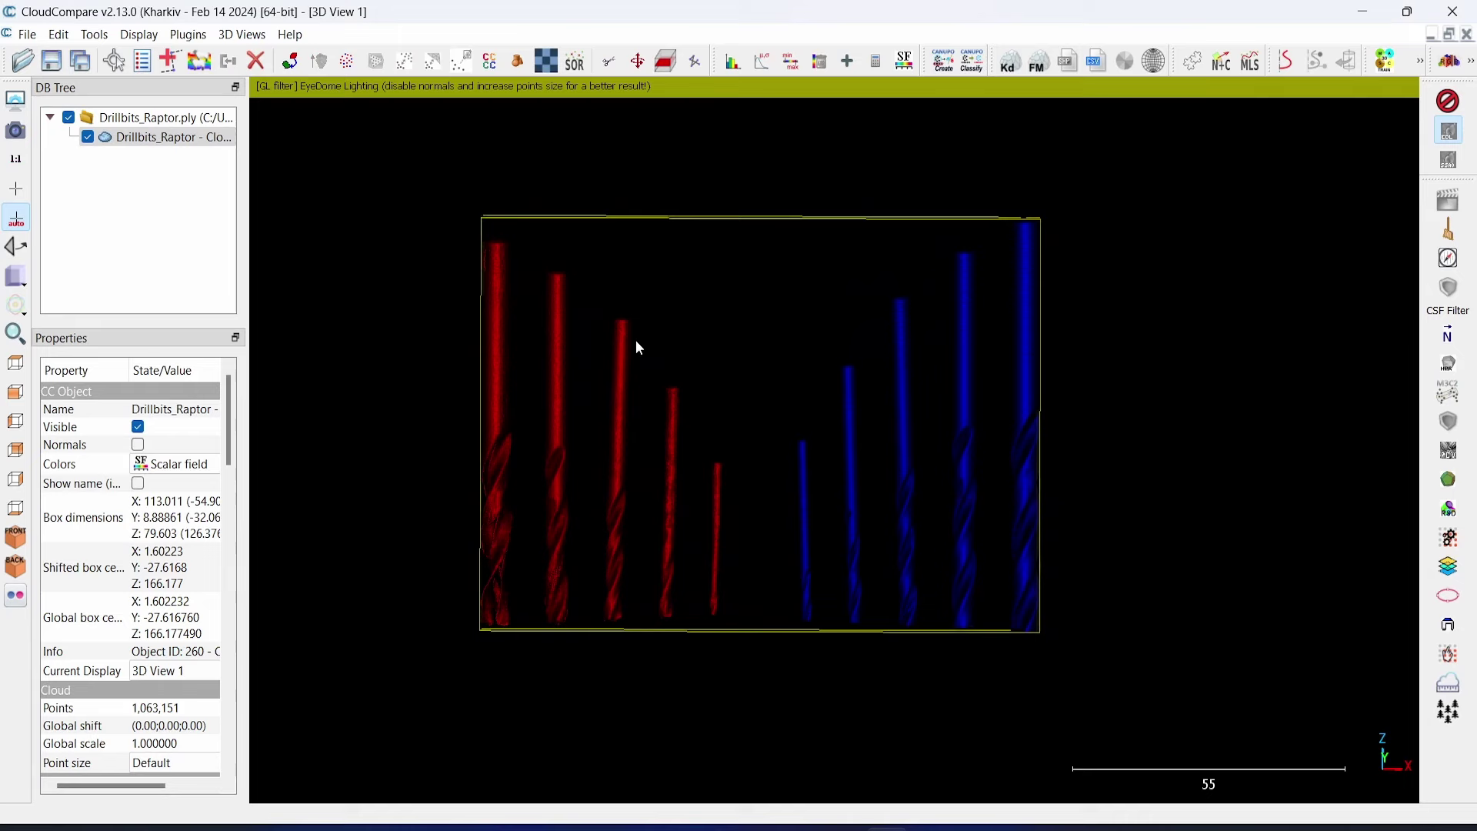
Step: Save the merged cloud in LAS format as Drillbits_Compare in the DrillBitTest folder
{"action": "left_click", "coordinate": [50, 62]}
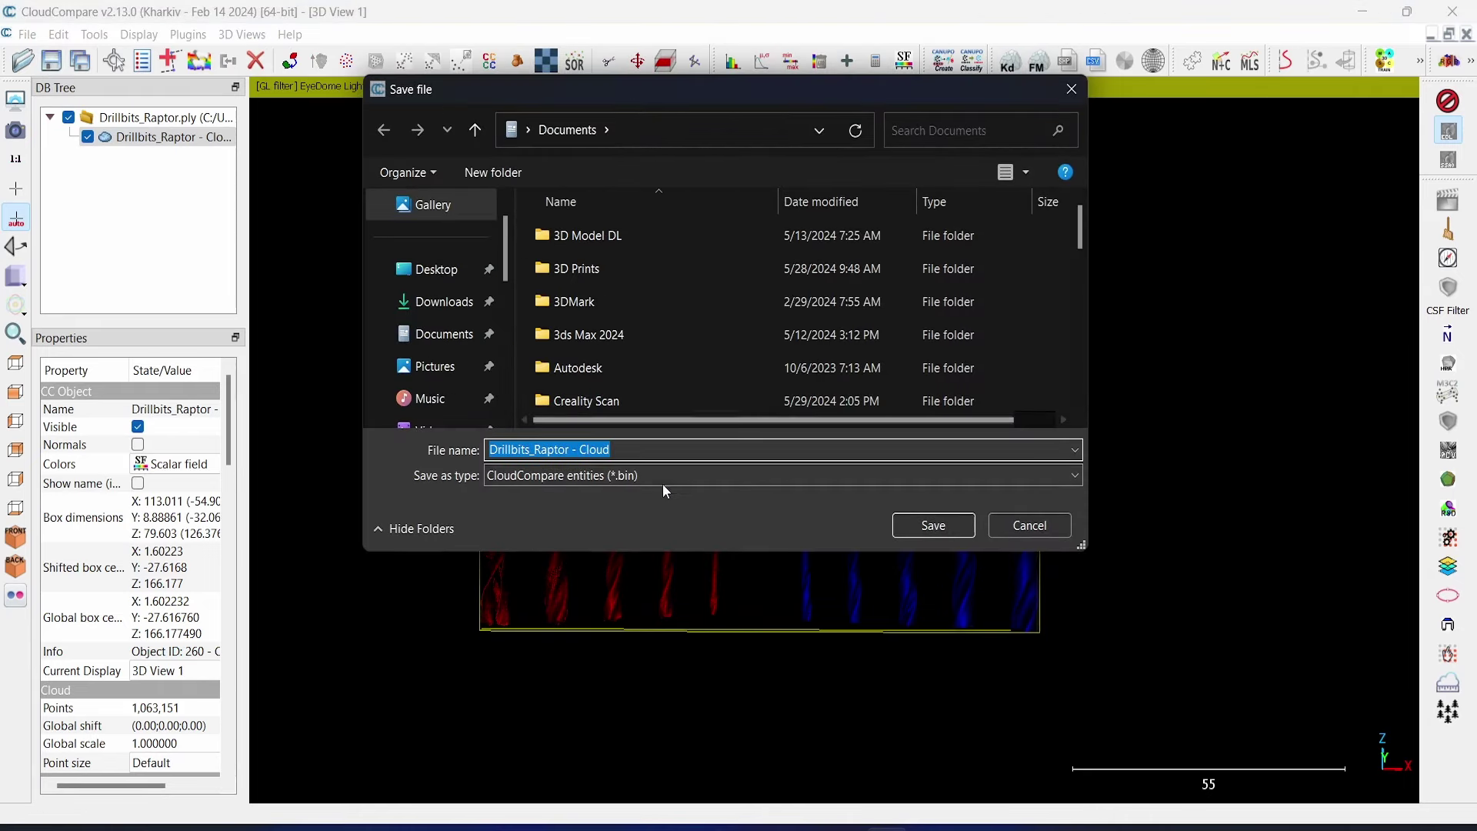
{"action": "left_click", "coordinate": [662, 476]}
{"action": "left_click", "coordinate": [612, 536]}
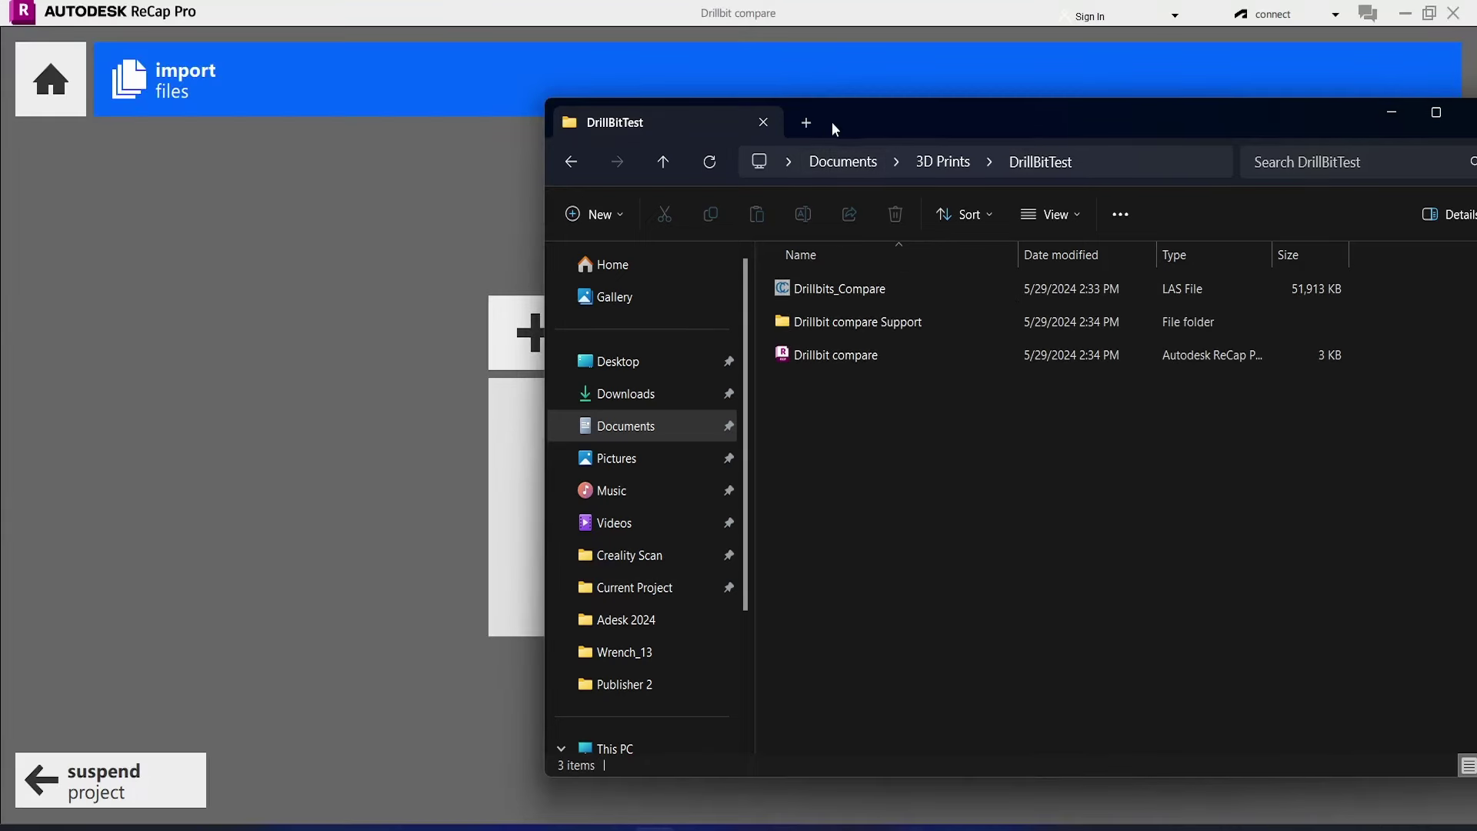
Step: Switch to the Drillbit compare project in ReCap Pro and import the Drillbits_Compare LAS file with the full intensity range
{"action": "left_click_drag", "start_coordinate": [832, 122], "coordinate": [1303, 128]}
{"action": "left_click_drag", "start_coordinate": [1308, 294], "coordinate": [735, 452]}
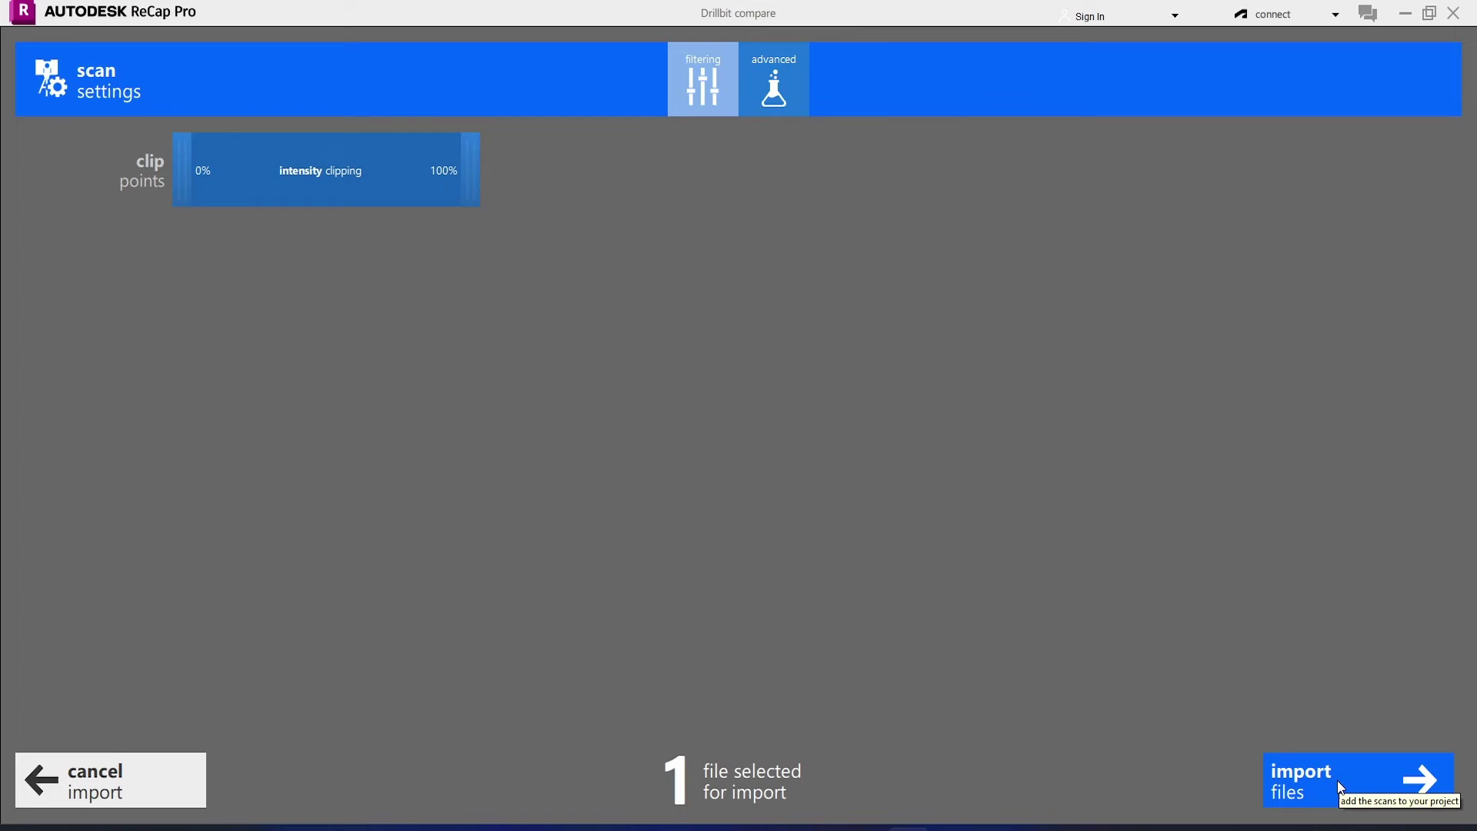
{"action": "left_click", "coordinate": [1339, 787]}
{"action": "left_click", "coordinate": [1300, 763]}
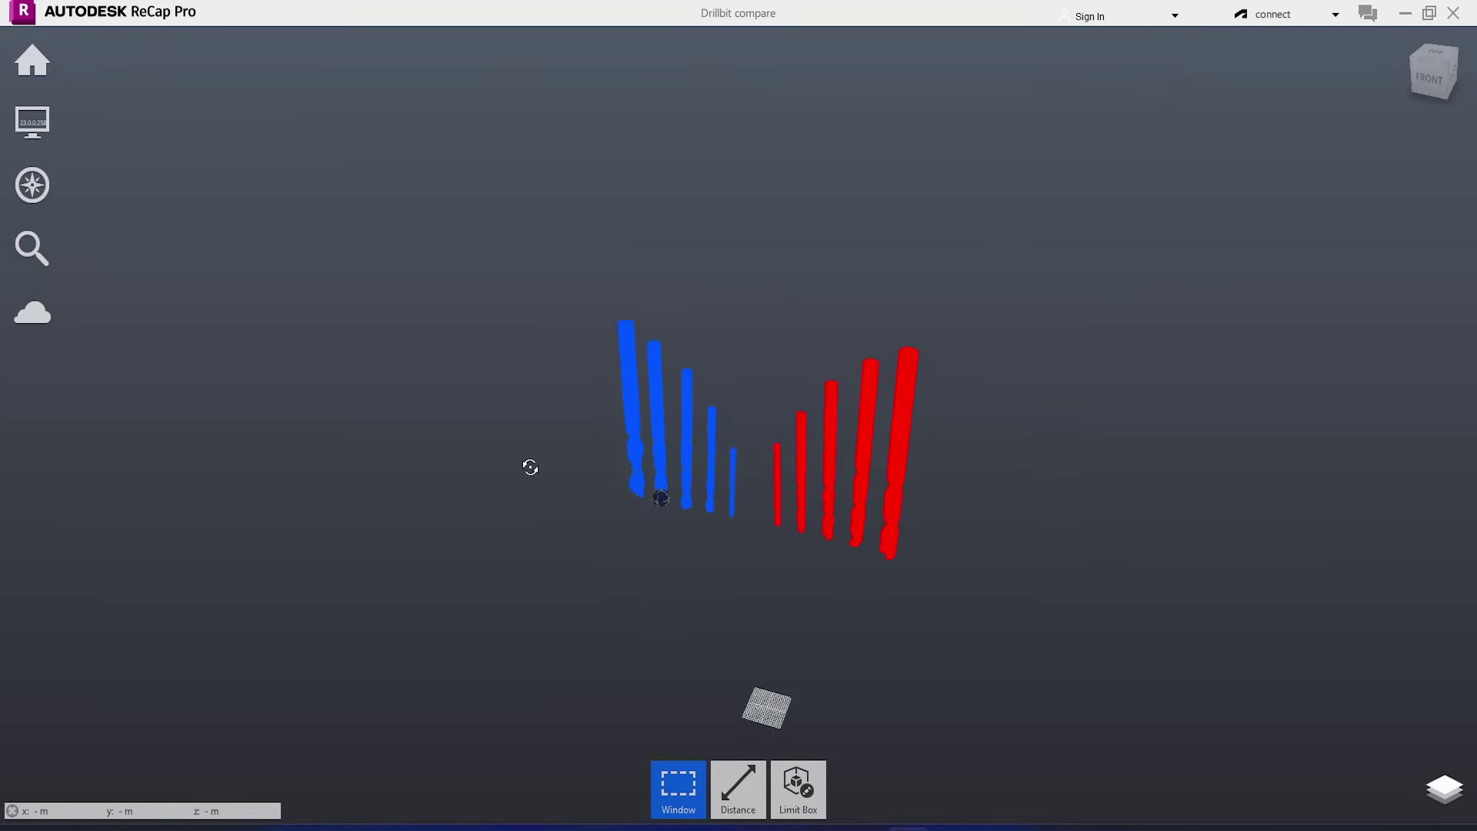
Step: Examine the imported blue and red drill bit clouds from the front and up close
{"action": "middle_click_drag", "start_coordinate": [528, 465], "coordinate": [505, 499], "text": "shift"}
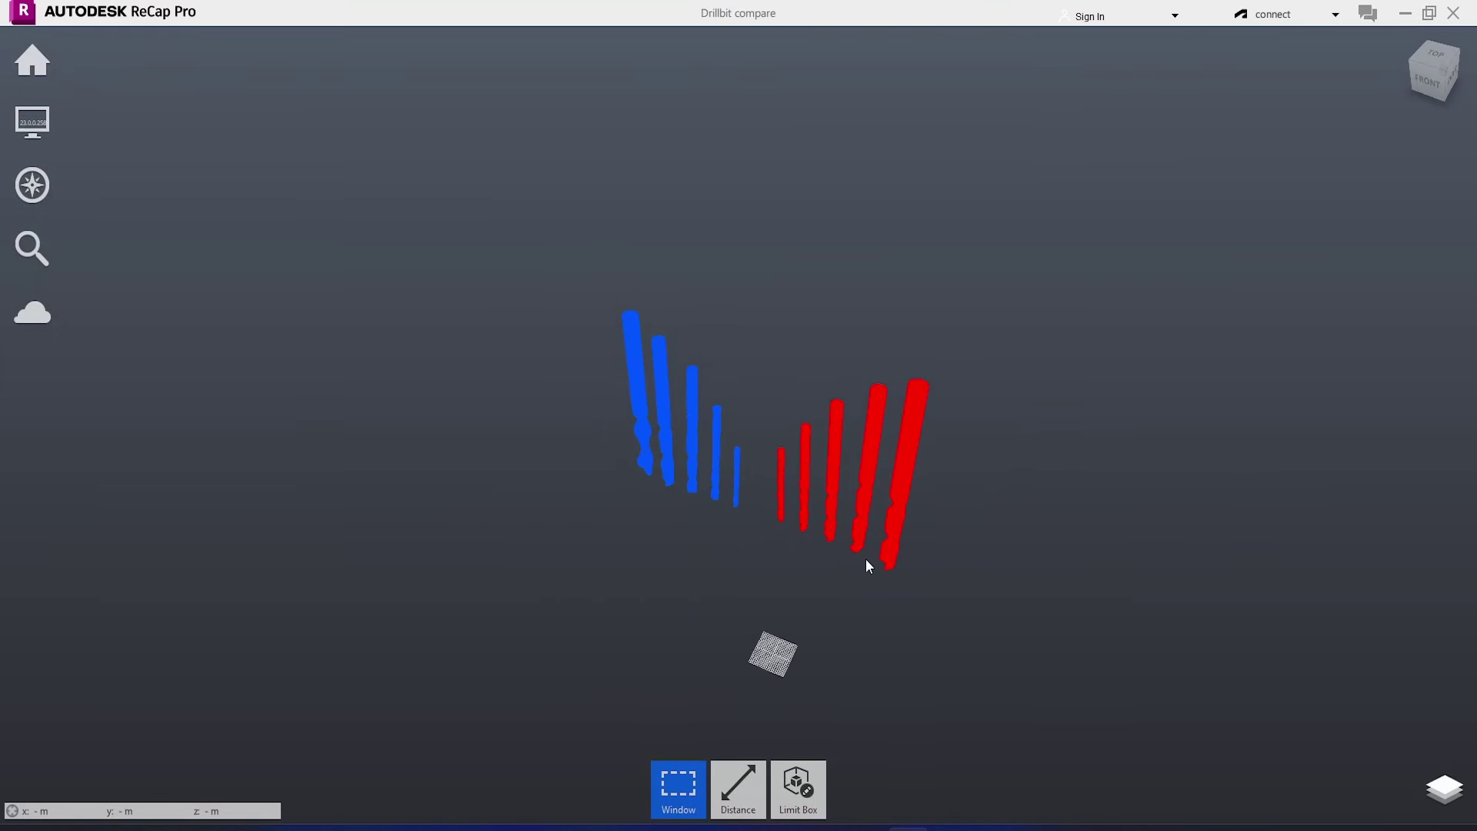
{"action": "scroll", "coordinate": [792, 566], "scroll_direction": "up", "scroll_amount": 3}
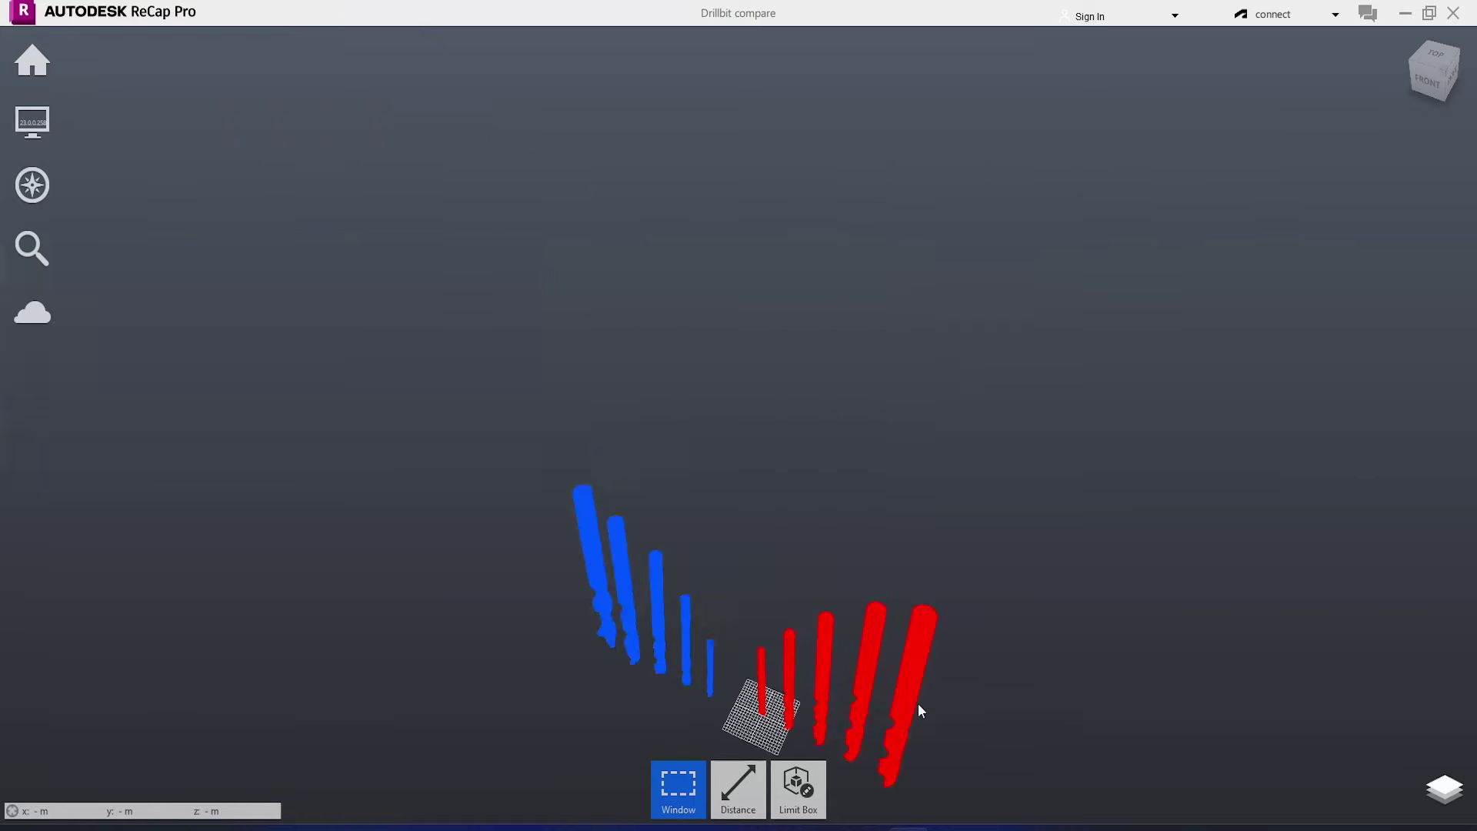
{"action": "scroll", "coordinate": [818, 618], "scroll_direction": "up", "scroll_amount": 5}
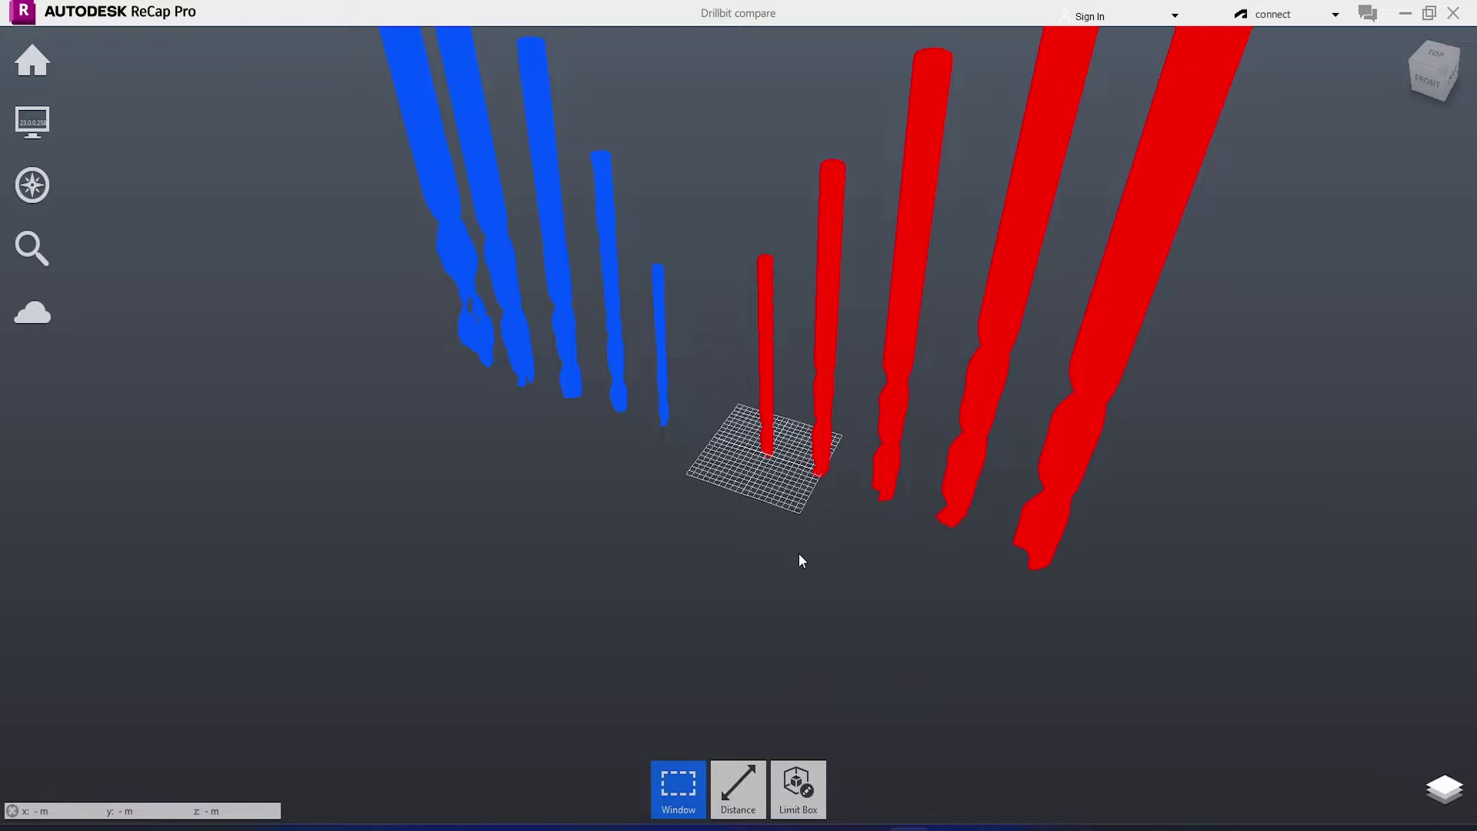
{"action": "left_click_drag", "start_coordinate": [800, 560], "coordinate": [464, 166]}
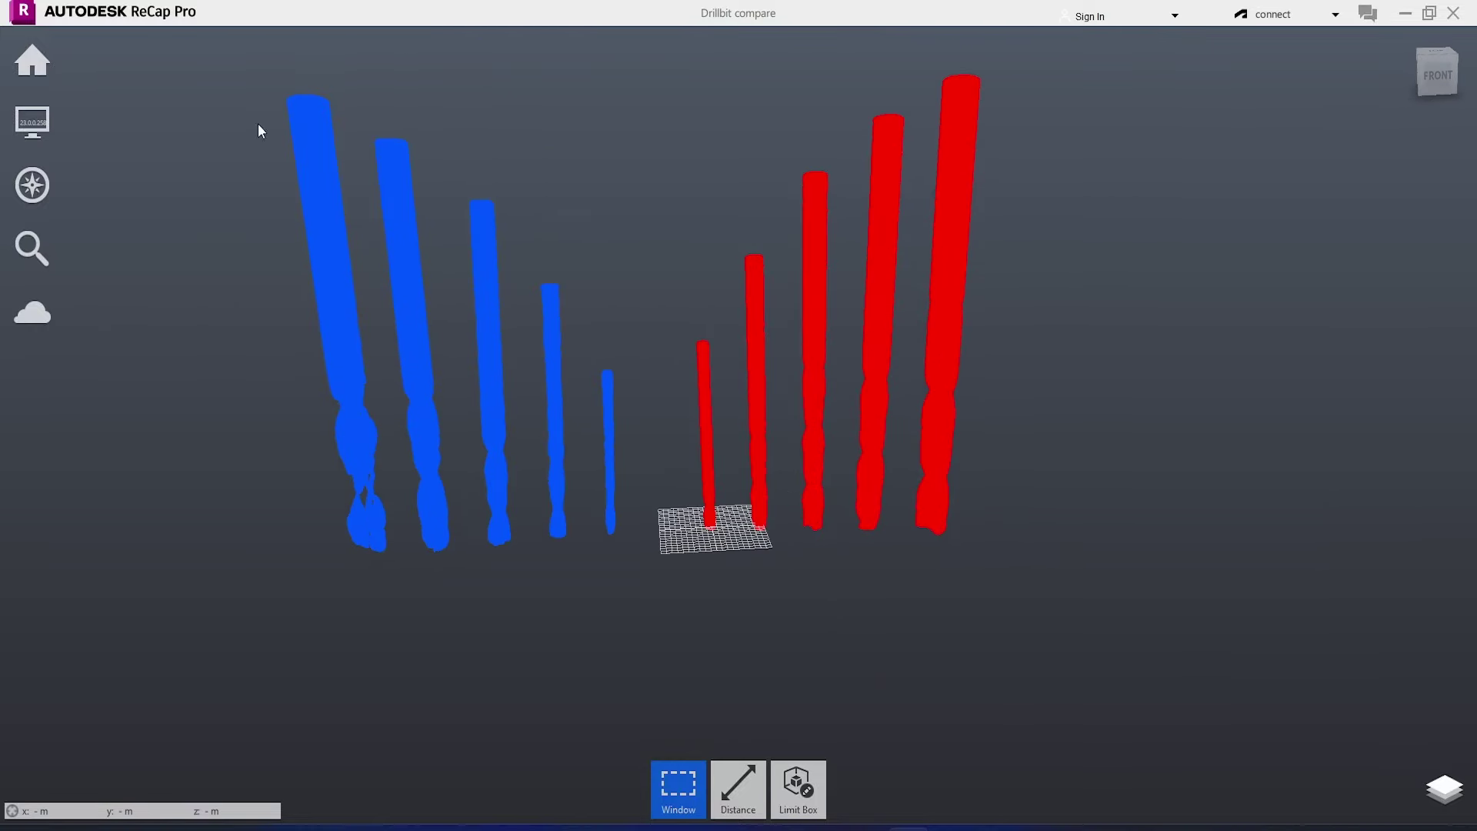
{"action": "mouse_move", "coordinate": [802, 570]}
{"action": "middle_mouse_down", "text": "shift"}
{"action": "mouse_move", "coordinate": [816, 611]}
{"action": "mouse_move", "coordinate": [768, 611]}
{"action": "mouse_move", "coordinate": [762, 565]}
{"action": "middle_mouse_up", "text": "shift"}
{"action": "mouse_move", "coordinate": [62, 50]}
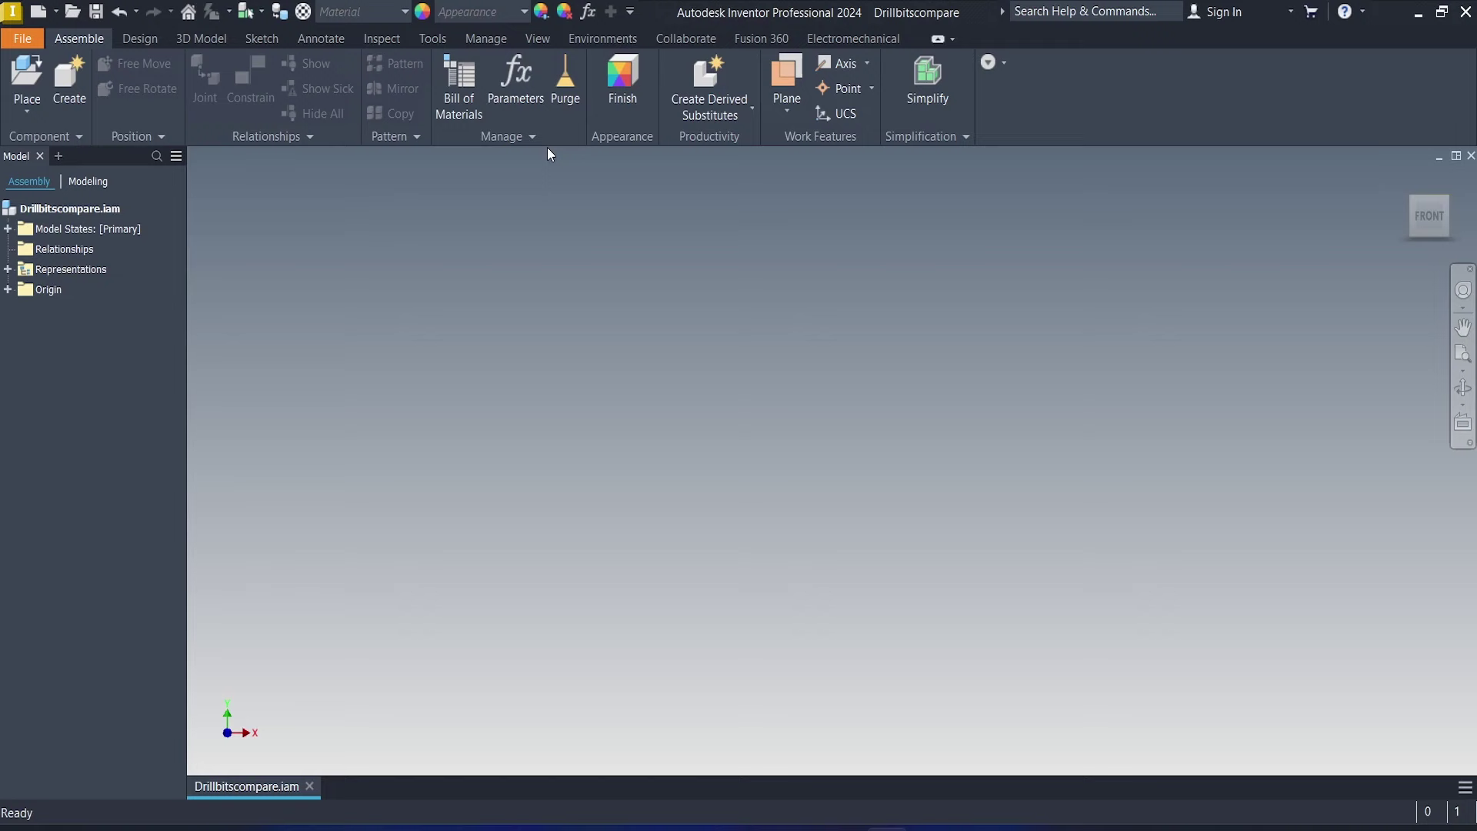
Step: Switch to the Drillbitscompare assembly in Inventor and attach the Drillbit compare point cloud at the origin with a scale of 0.001
{"action": "left_click", "coordinate": [482, 42]}
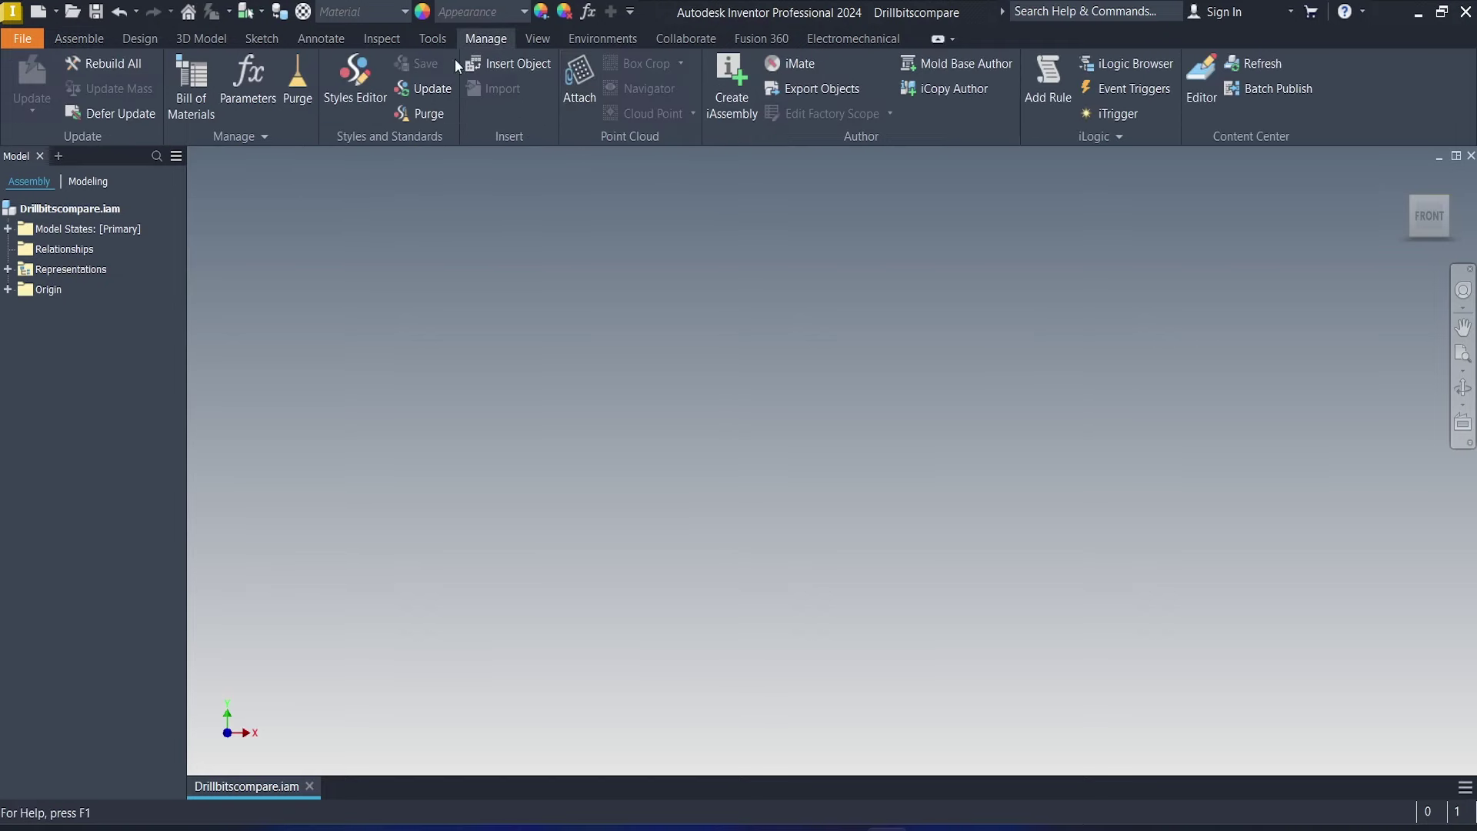
{"action": "left_click", "coordinate": [593, 91]}
{"action": "left_click", "coordinate": [658, 329]}
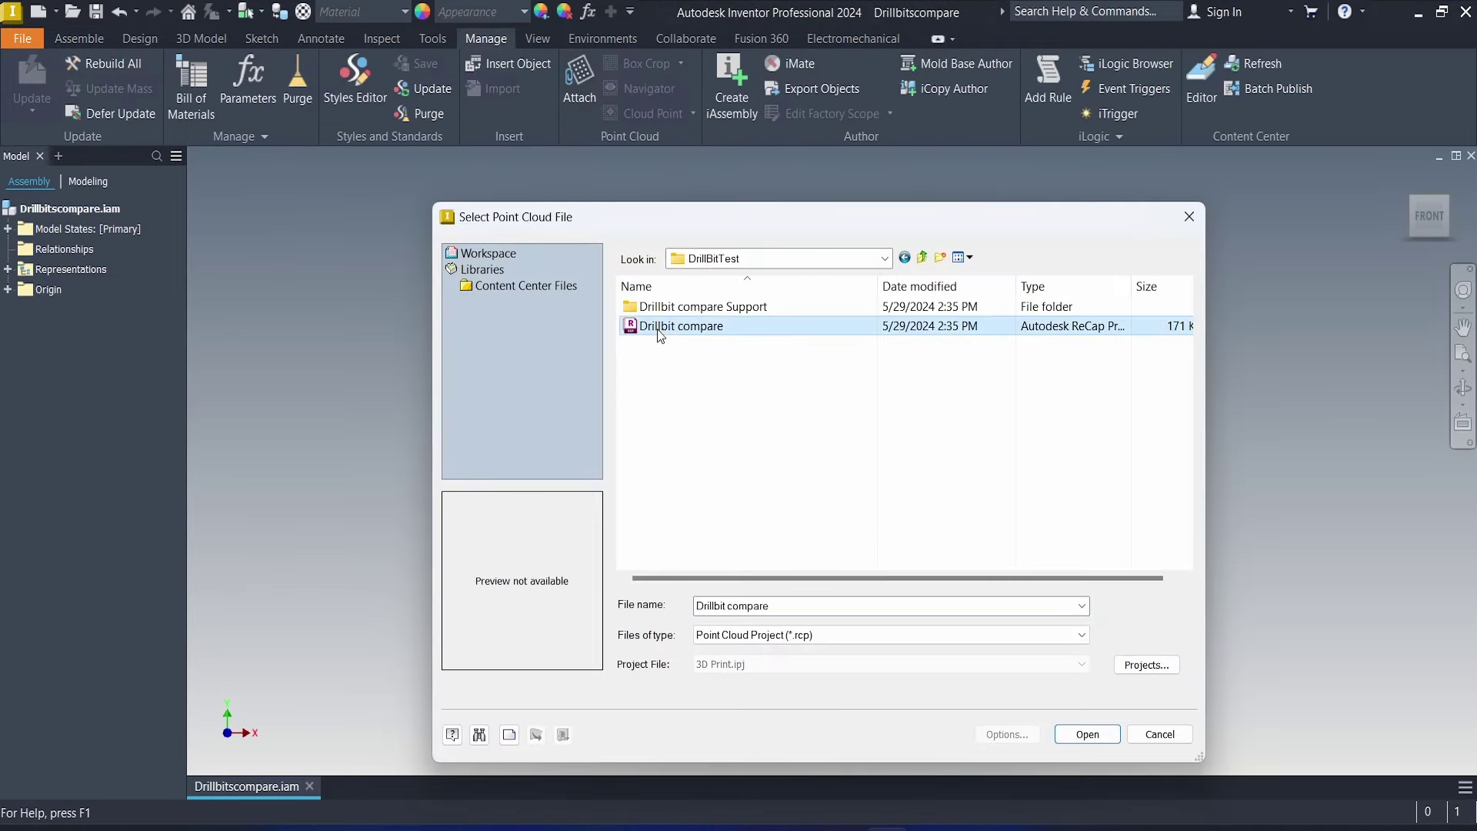
{"action": "left_click", "coordinate": [1075, 736]}
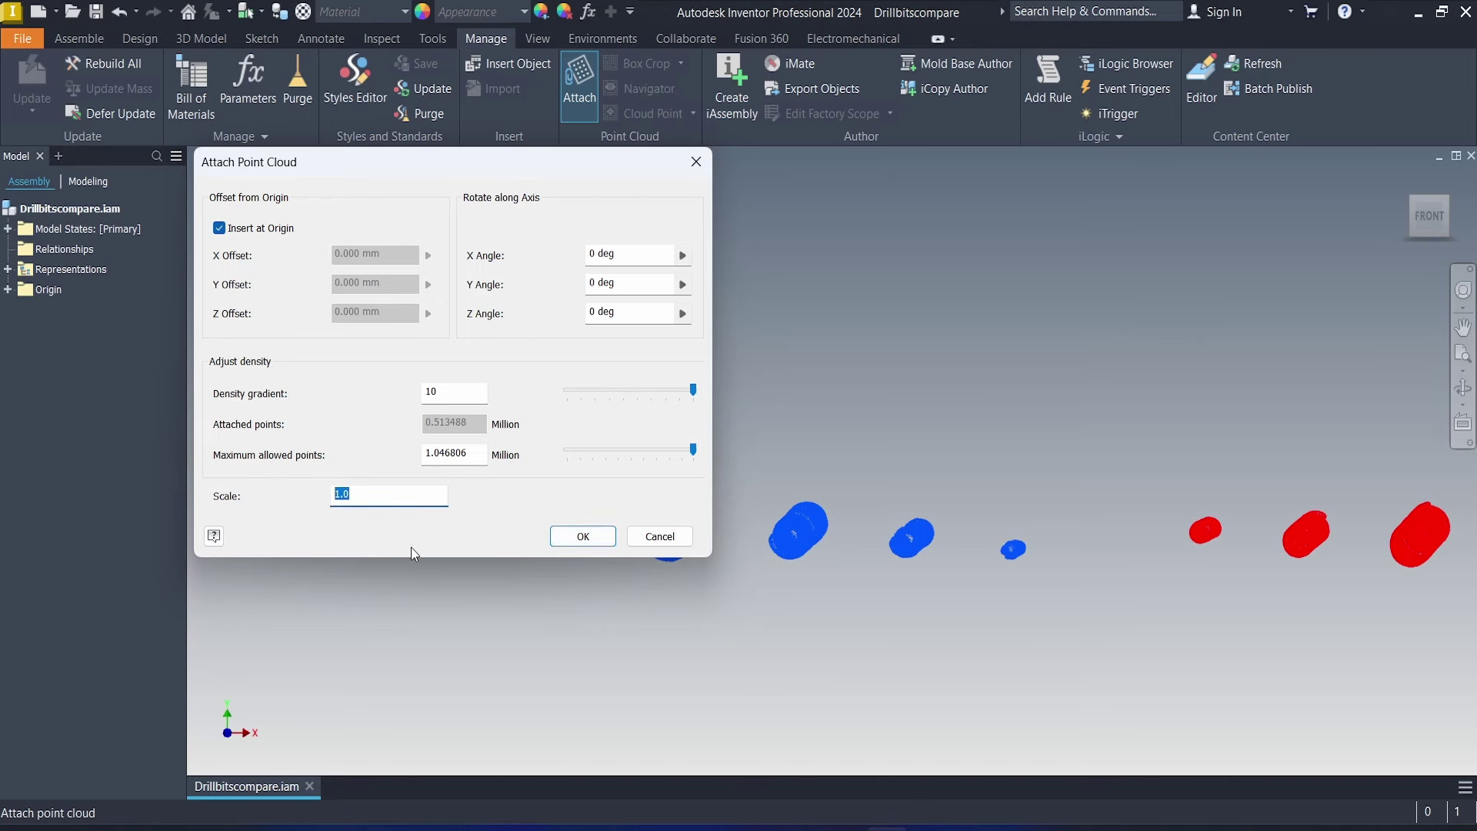
{"action": "type", "text": "0.001"}
Step: Set the current view, with the red and blue drill bits standing upright, as the Front view
{"action": "left_click", "coordinate": [1458, 243]}
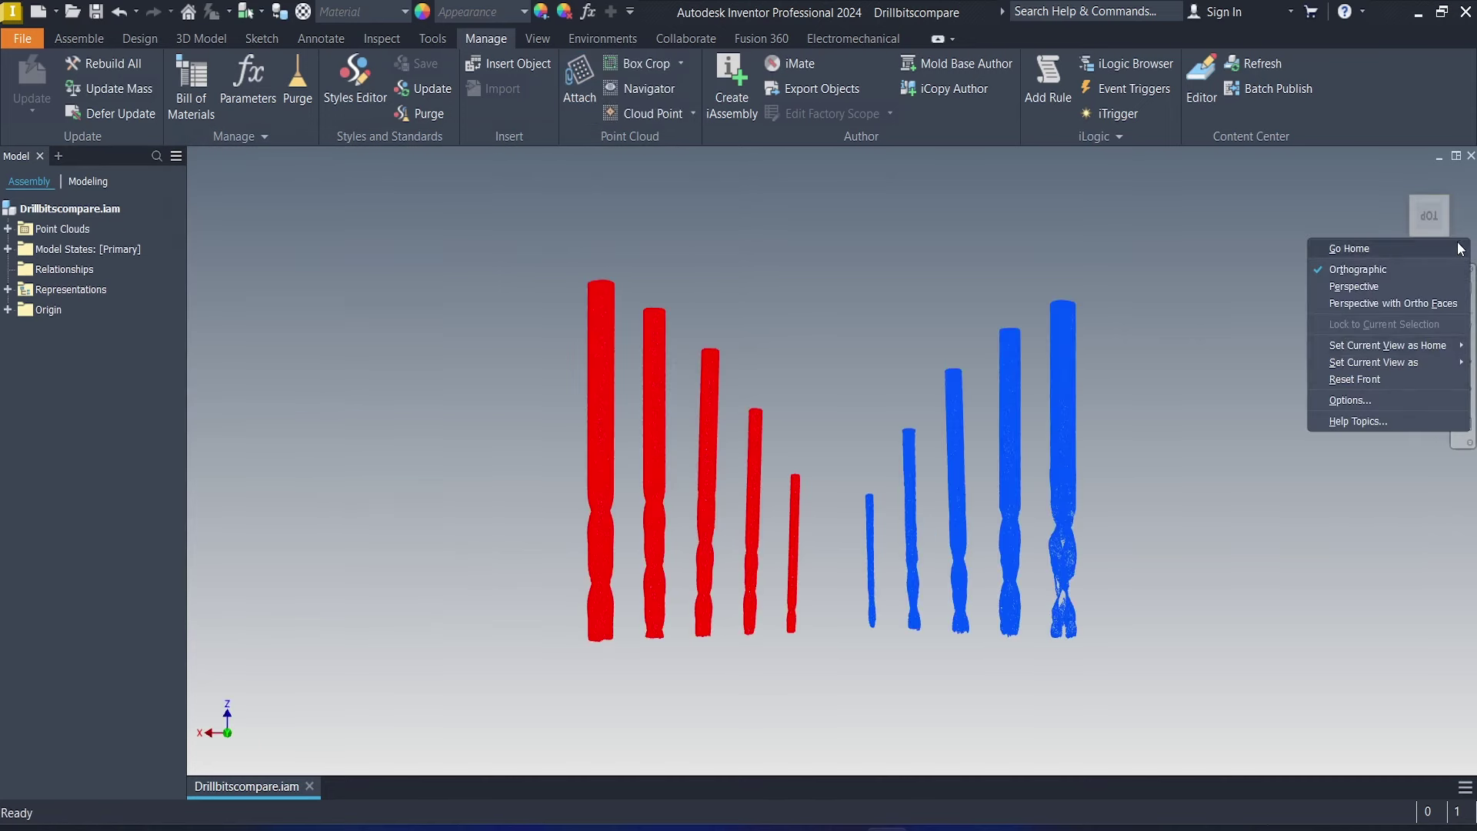
{"action": "mouse_move", "coordinate": [1379, 363]}
{"action": "left_click", "coordinate": [1242, 377]}
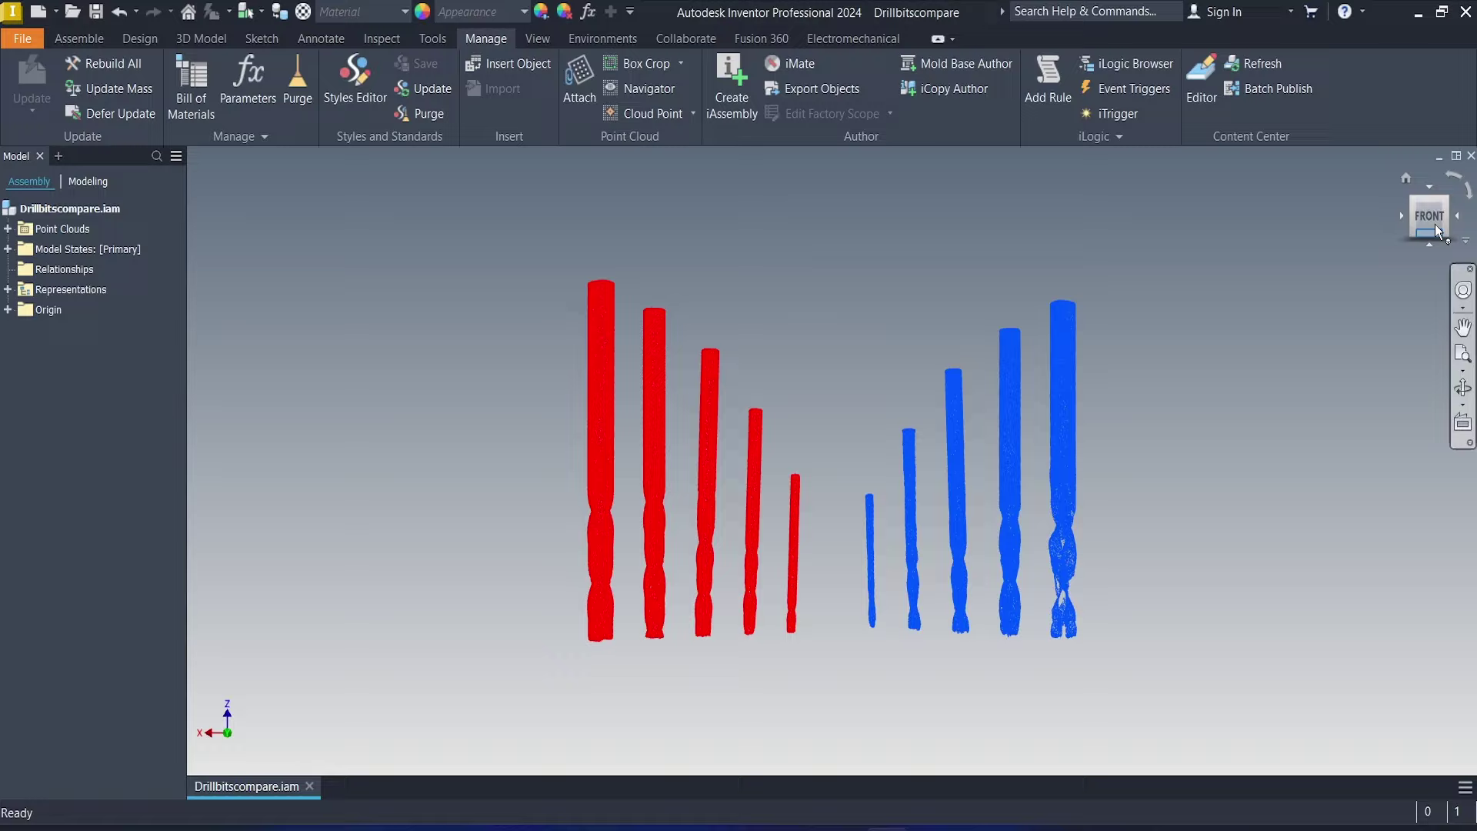
Step: Examine the point density of the red and blue drill bit clouds at close range
{"action": "scroll", "coordinate": [934, 477], "scroll_direction": "down", "scroll_amount": 5}
{"action": "scroll", "coordinate": [1110, 390], "scroll_direction": "up", "scroll_amount": 5}
{"action": "scroll", "coordinate": [1100, 399], "scroll_direction": "down", "scroll_amount": 4}
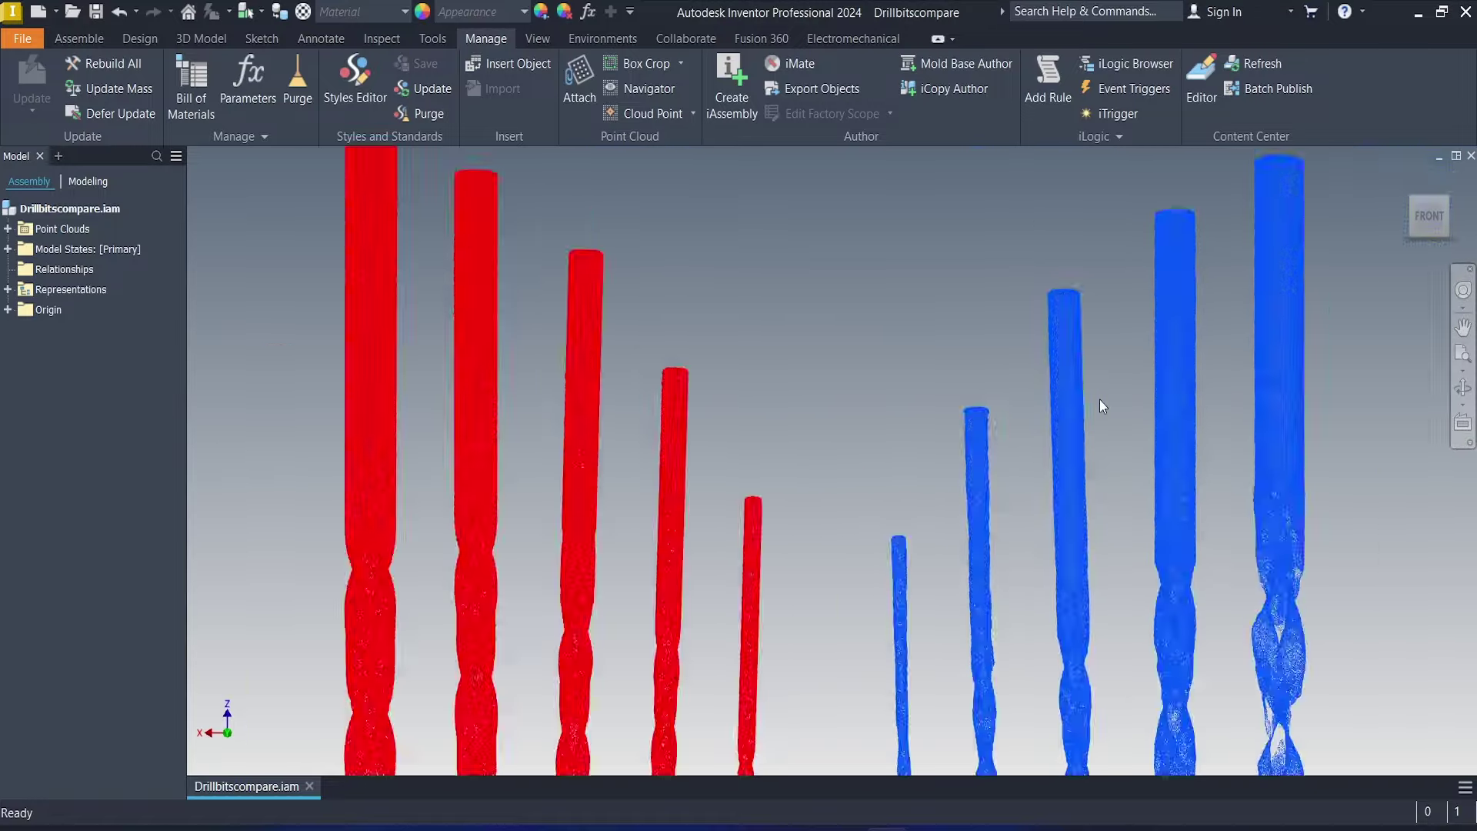
{"action": "scroll", "coordinate": [1225, 395], "scroll_direction": "up", "scroll_amount": 6}
{"action": "scroll", "coordinate": [1225, 395], "scroll_direction": "down", "scroll_amount": 4}
{"action": "scroll", "coordinate": [704, 344], "scroll_direction": "up", "scroll_amount": 5}
{"action": "scroll", "coordinate": [850, 374], "scroll_direction": "down", "scroll_amount": 5}
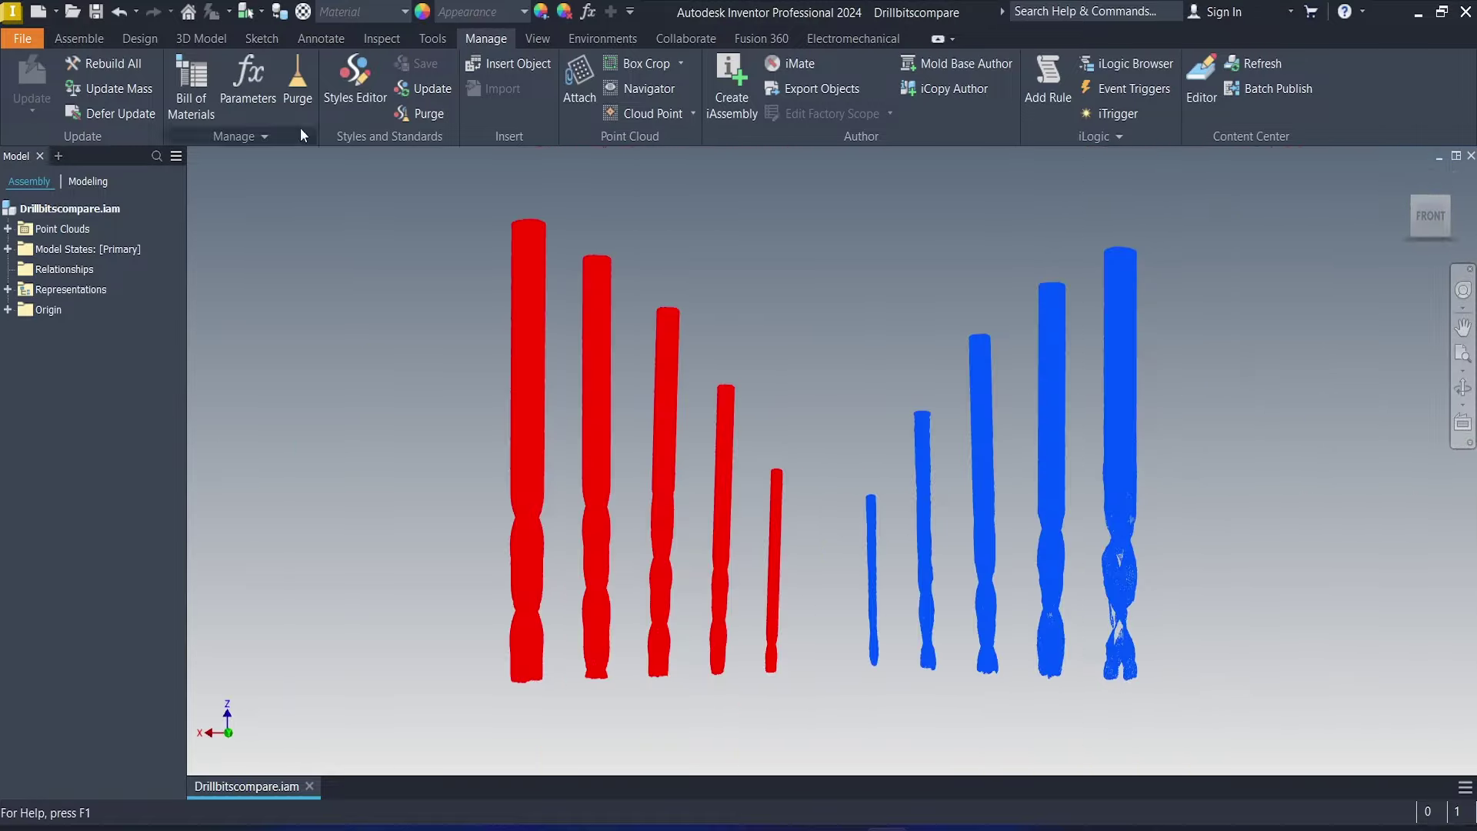
Step: Change the application's colour scheme to one with a dark background
{"action": "left_click", "coordinate": [432, 39]}
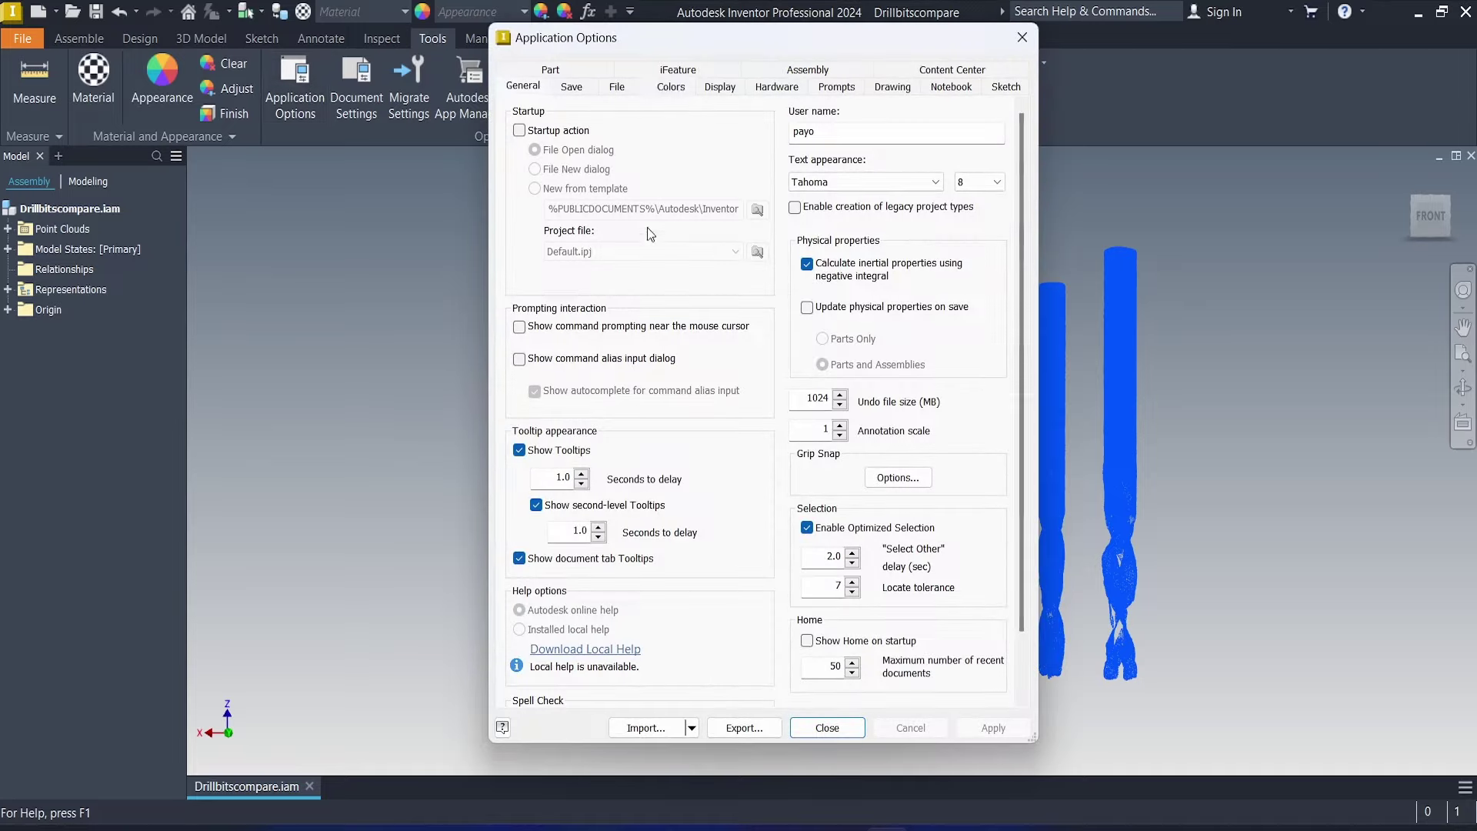
{"action": "left_click", "coordinate": [672, 86]}
{"action": "left_click", "coordinate": [558, 499]}
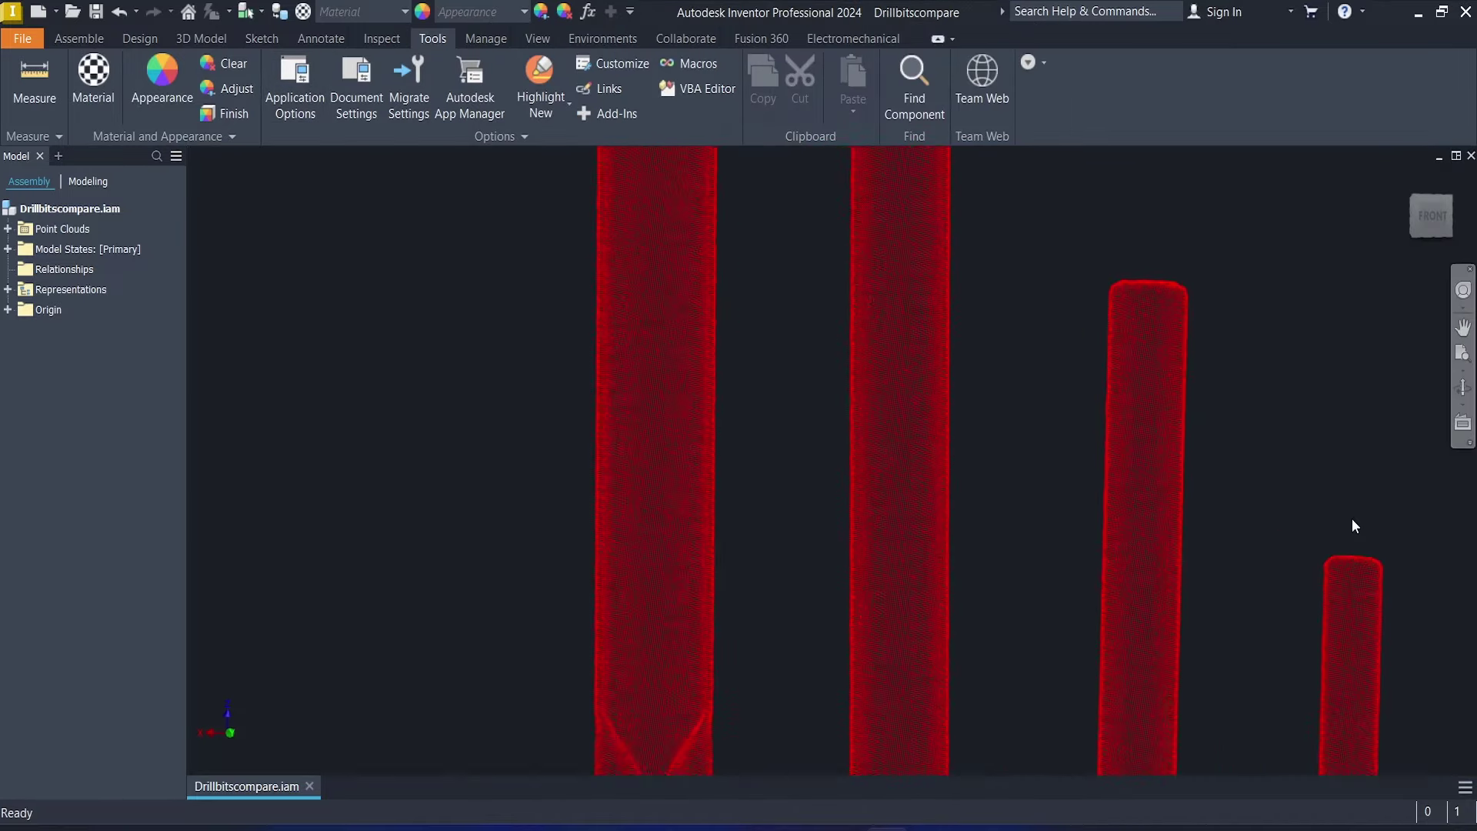
Step: Create an in-place part named DimSketch with a work plane and start a 2D sketch for tracing the red bits
{"action": "scroll", "coordinate": [856, 402], "scroll_direction": "up", "scroll_amount": 4}
{"action": "scroll", "coordinate": [682, 316], "scroll_direction": "down", "scroll_amount": 8}
{"action": "scroll", "coordinate": [654, 319], "scroll_direction": "up", "scroll_amount": 5}
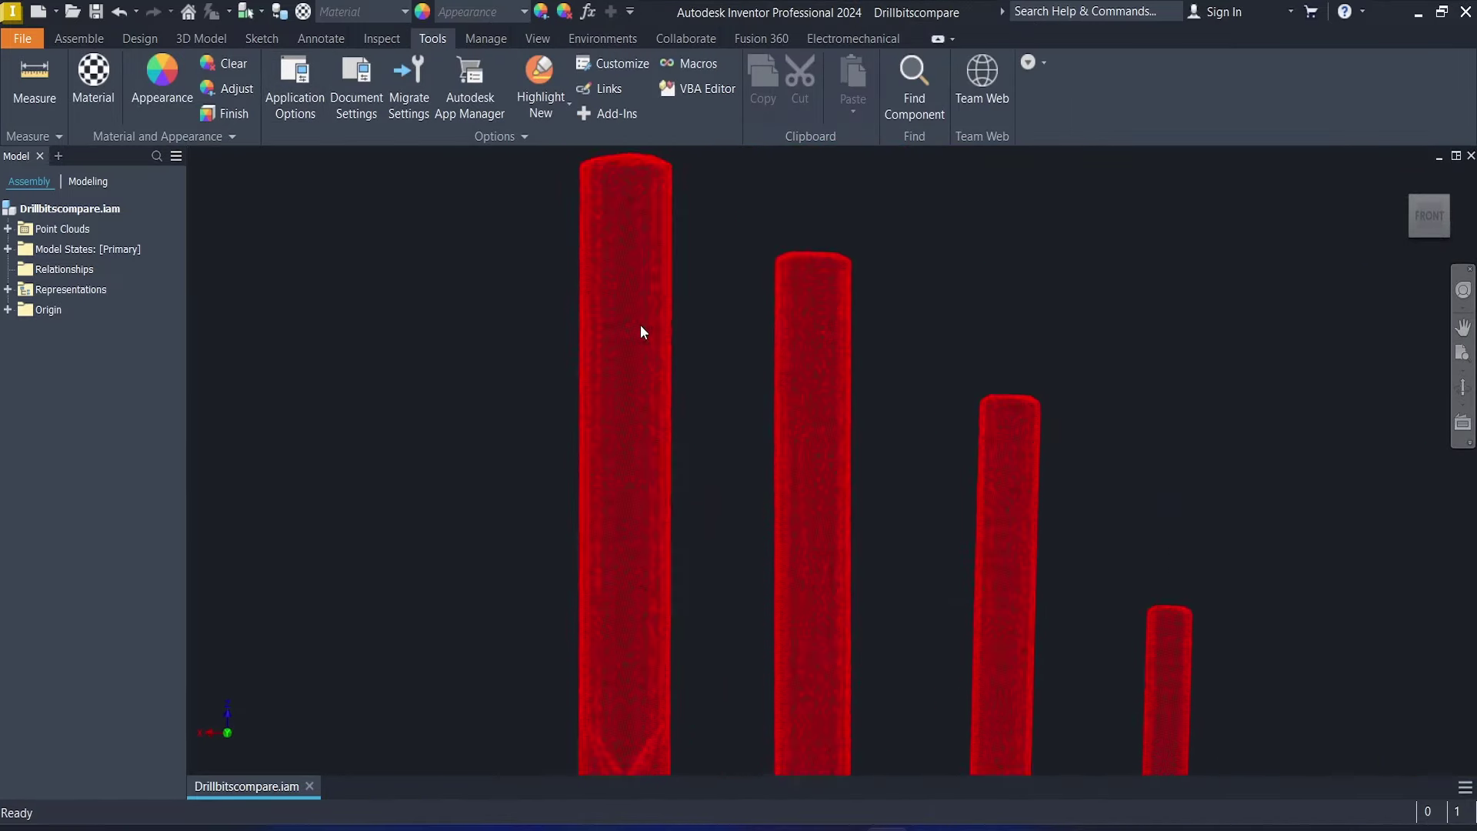
{"action": "scroll", "coordinate": [585, 308], "scroll_direction": "up", "scroll_amount": 5}
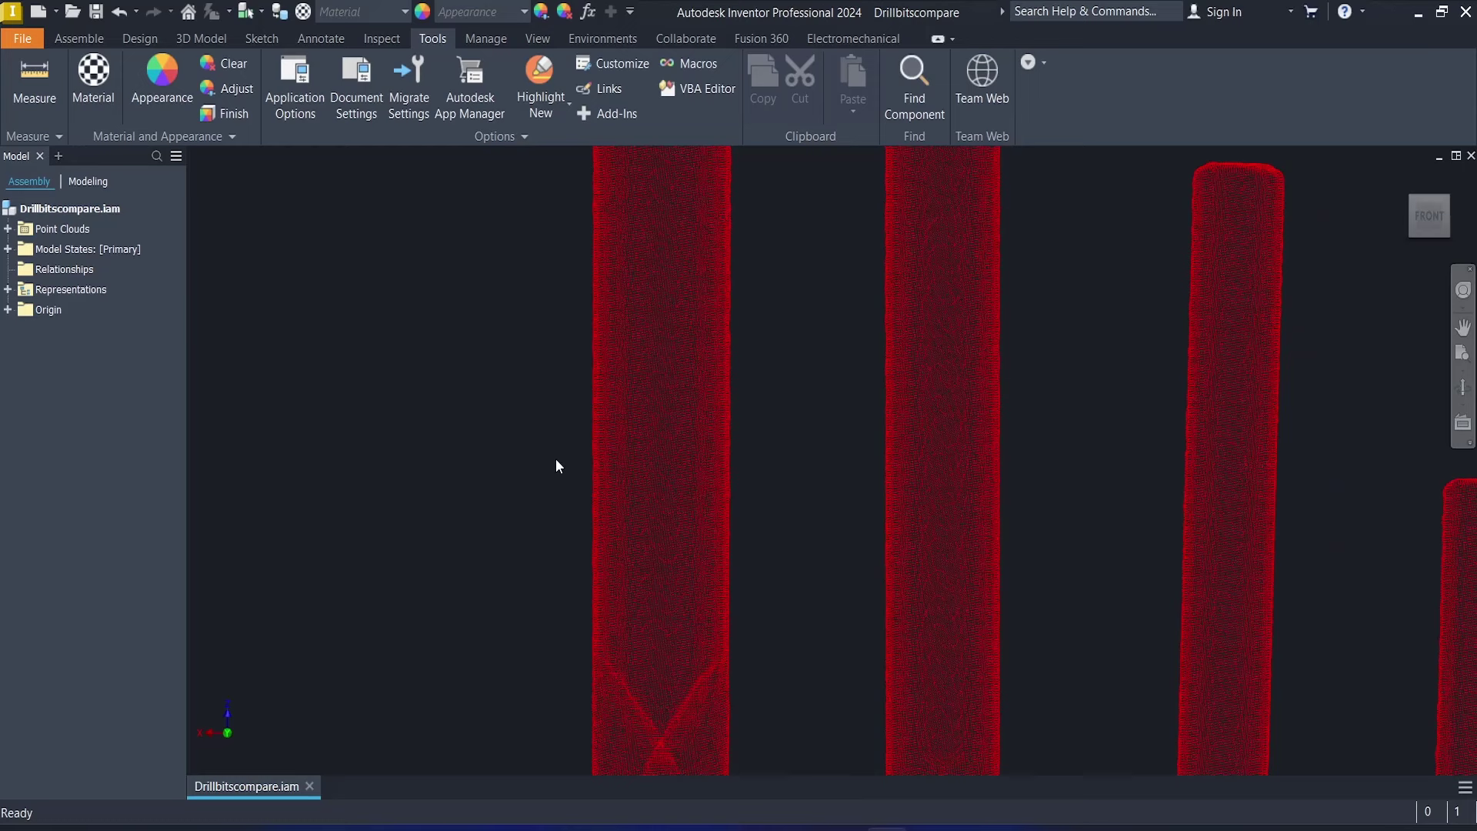
{"action": "type", "text": "ndr"}
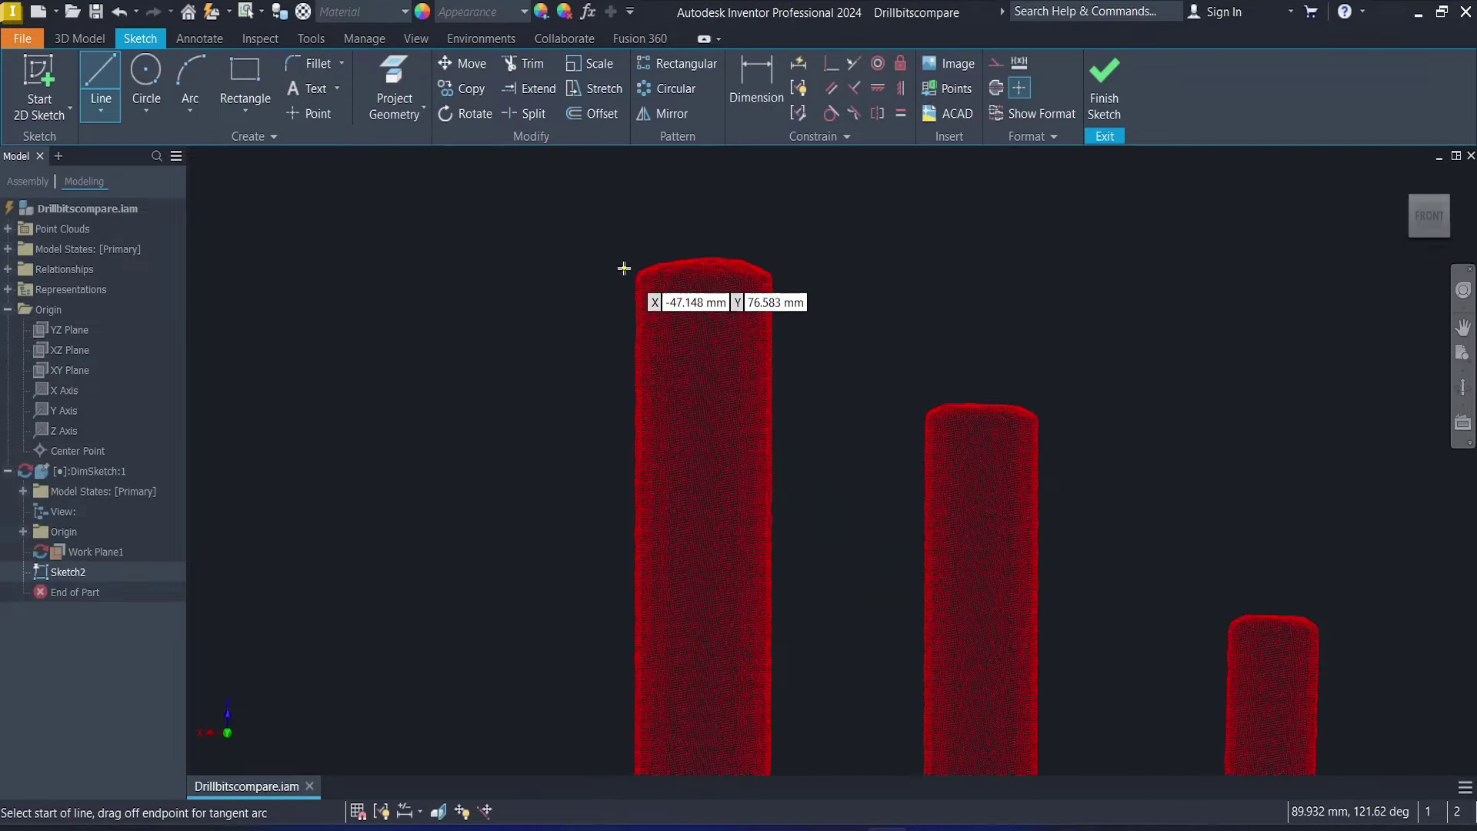
Step: Sketch a line about 34 mm long down the left edge of the largest red bit's shank
{"action": "scroll", "coordinate": [635, 269], "scroll_direction": "down", "scroll_amount": 4}
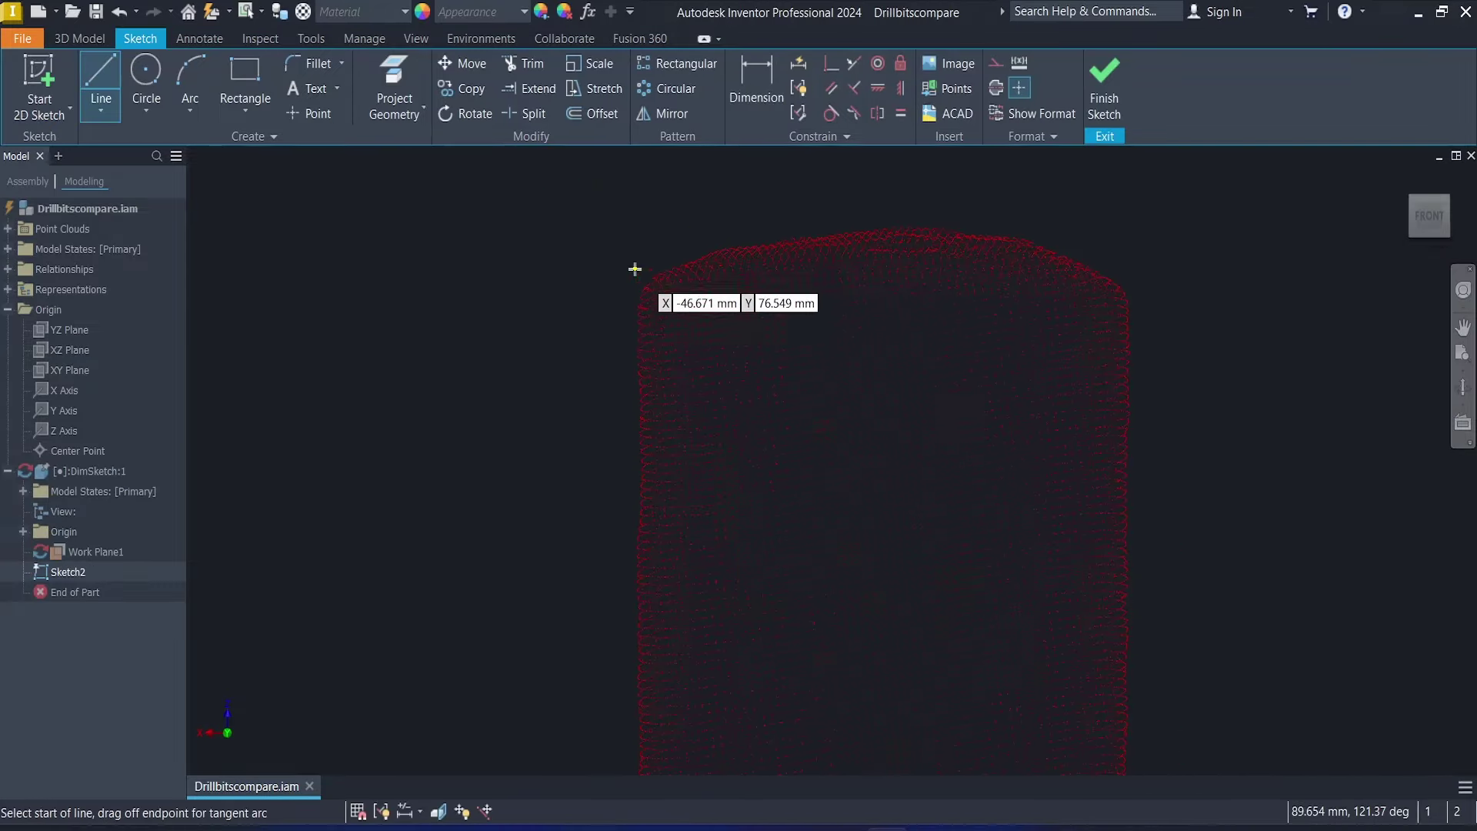
{"action": "left_click", "coordinate": [638, 277]}
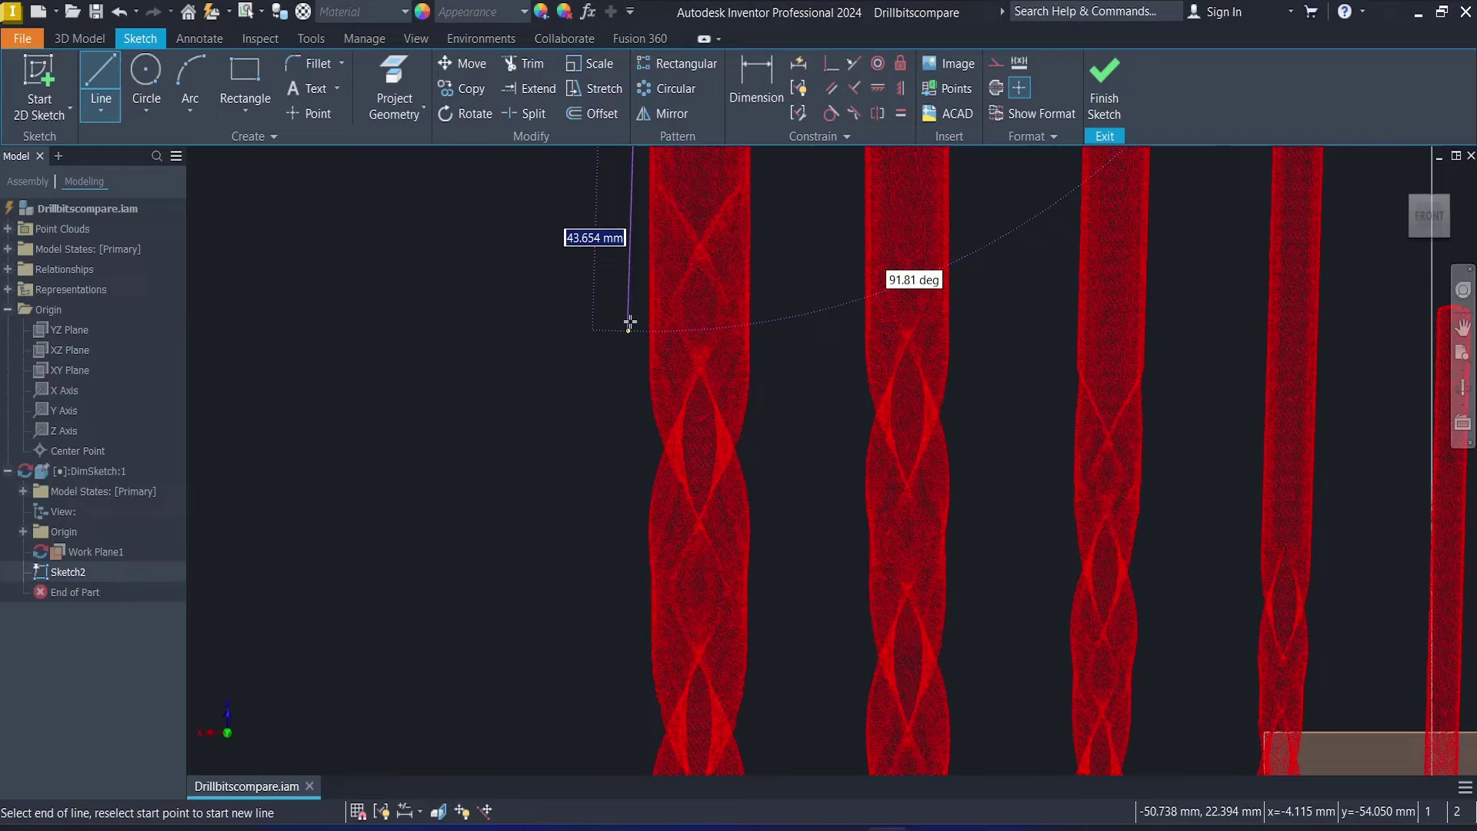
{"action": "middle_click_drag", "start_coordinate": [574, 700], "coordinate": [633, 531]}
{"action": "scroll", "coordinate": [660, 506], "scroll_direction": "down", "scroll_amount": 5}
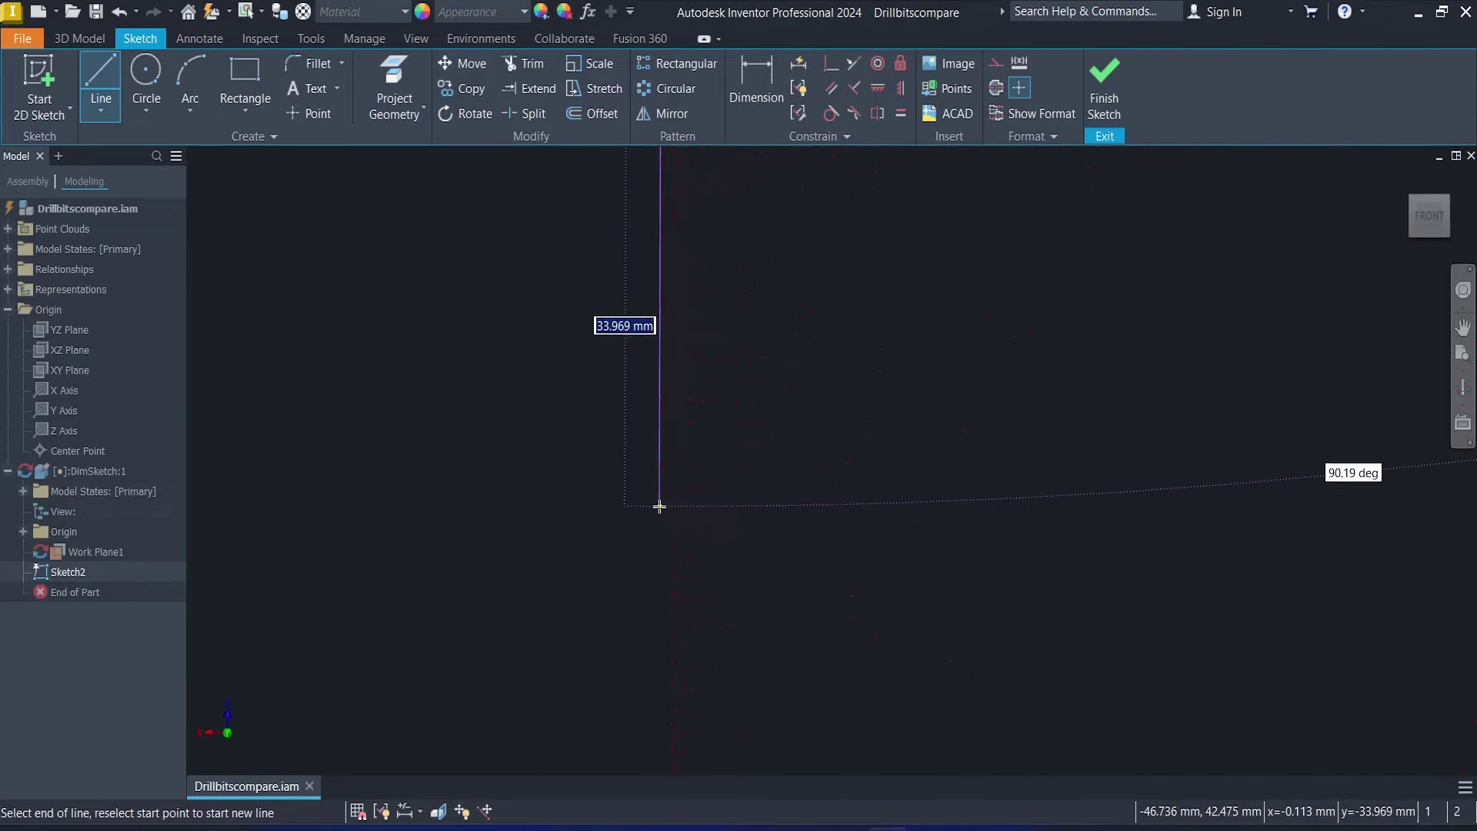
{"action": "left_click", "coordinate": [673, 515]}
{"action": "key", "text": "Escape"}
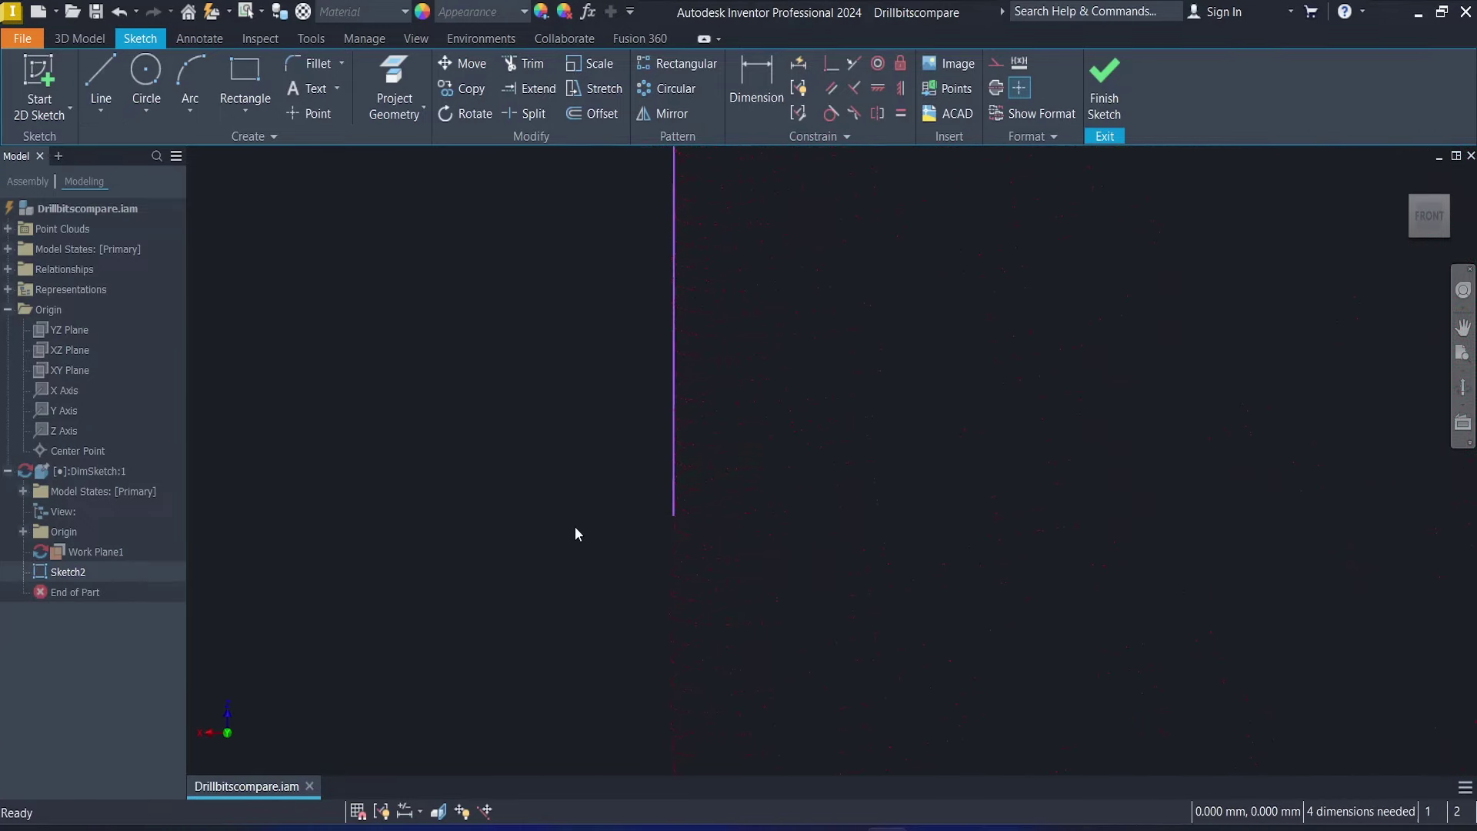
Step: Adjust the upper end of the traced line to follow the left edge of the largest red bit's cloud
{"action": "scroll", "coordinate": [702, 445], "scroll_direction": "down", "scroll_amount": 1}
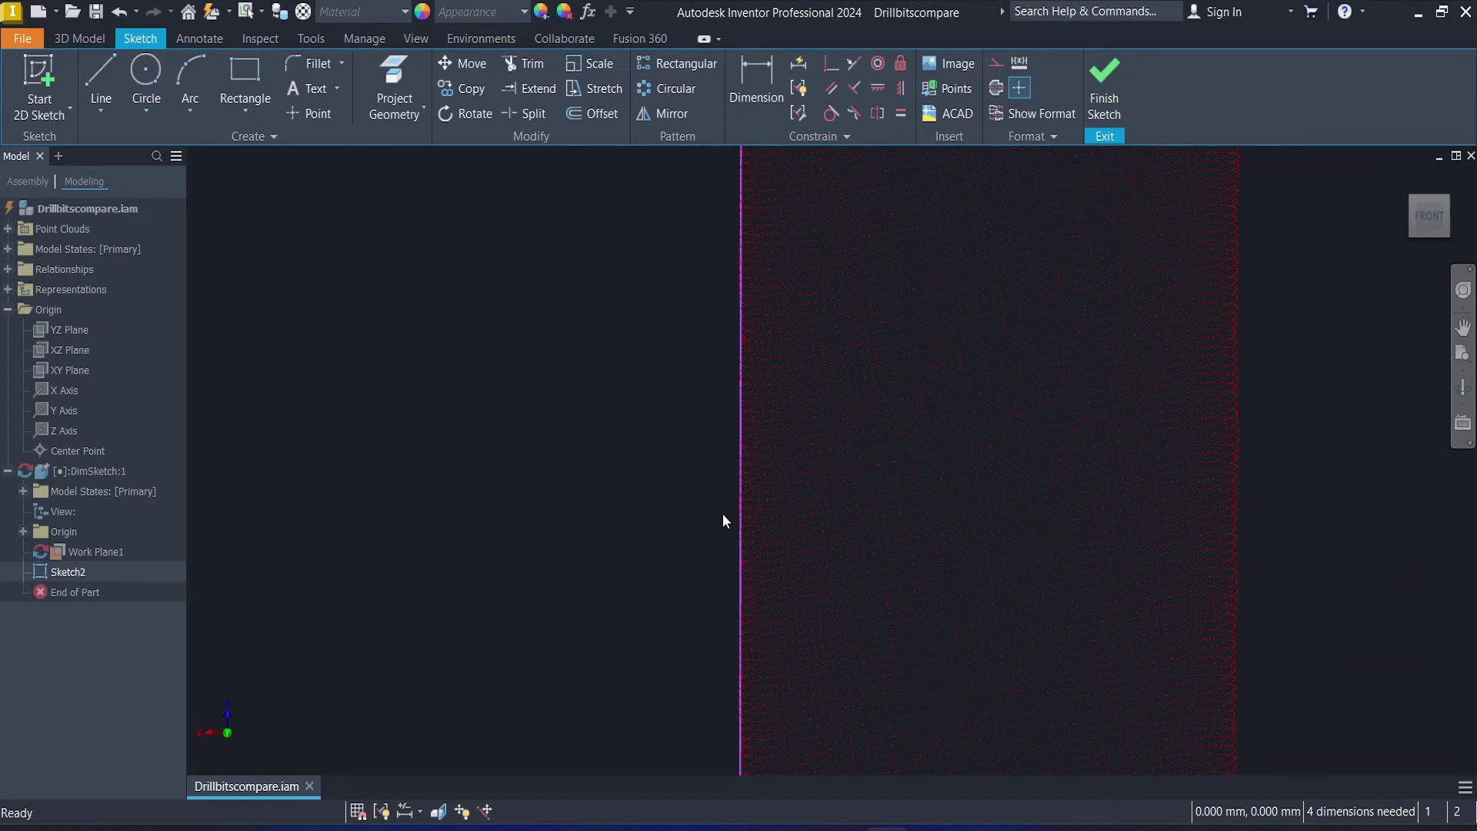
{"action": "scroll", "coordinate": [738, 414], "scroll_direction": "down", "scroll_amount": 3}
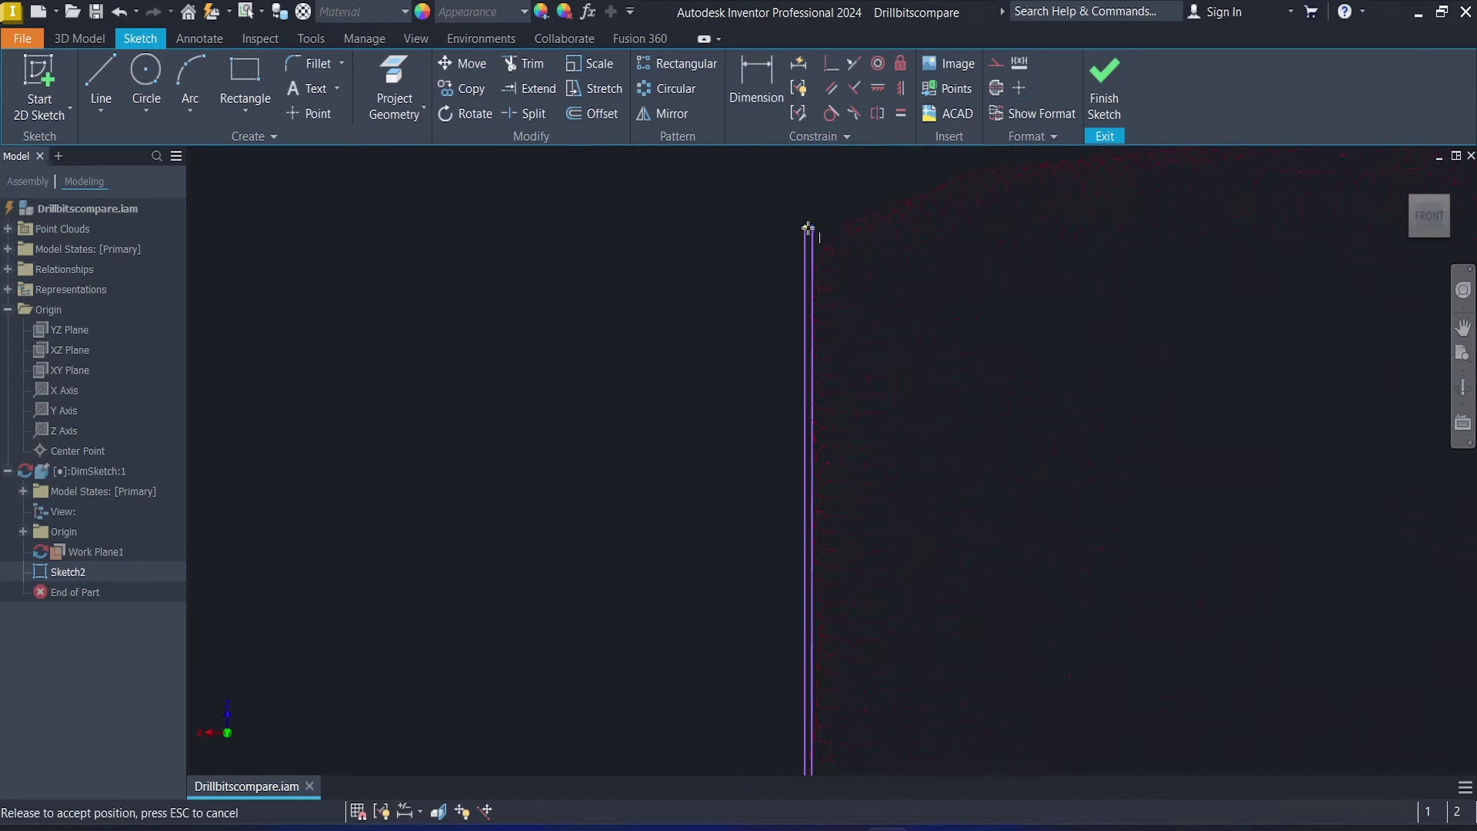
{"action": "left_click_drag", "start_coordinate": [807, 229], "coordinate": [815, 200]}
{"action": "scroll", "coordinate": [641, 385], "scroll_direction": "down", "scroll_amount": 5}
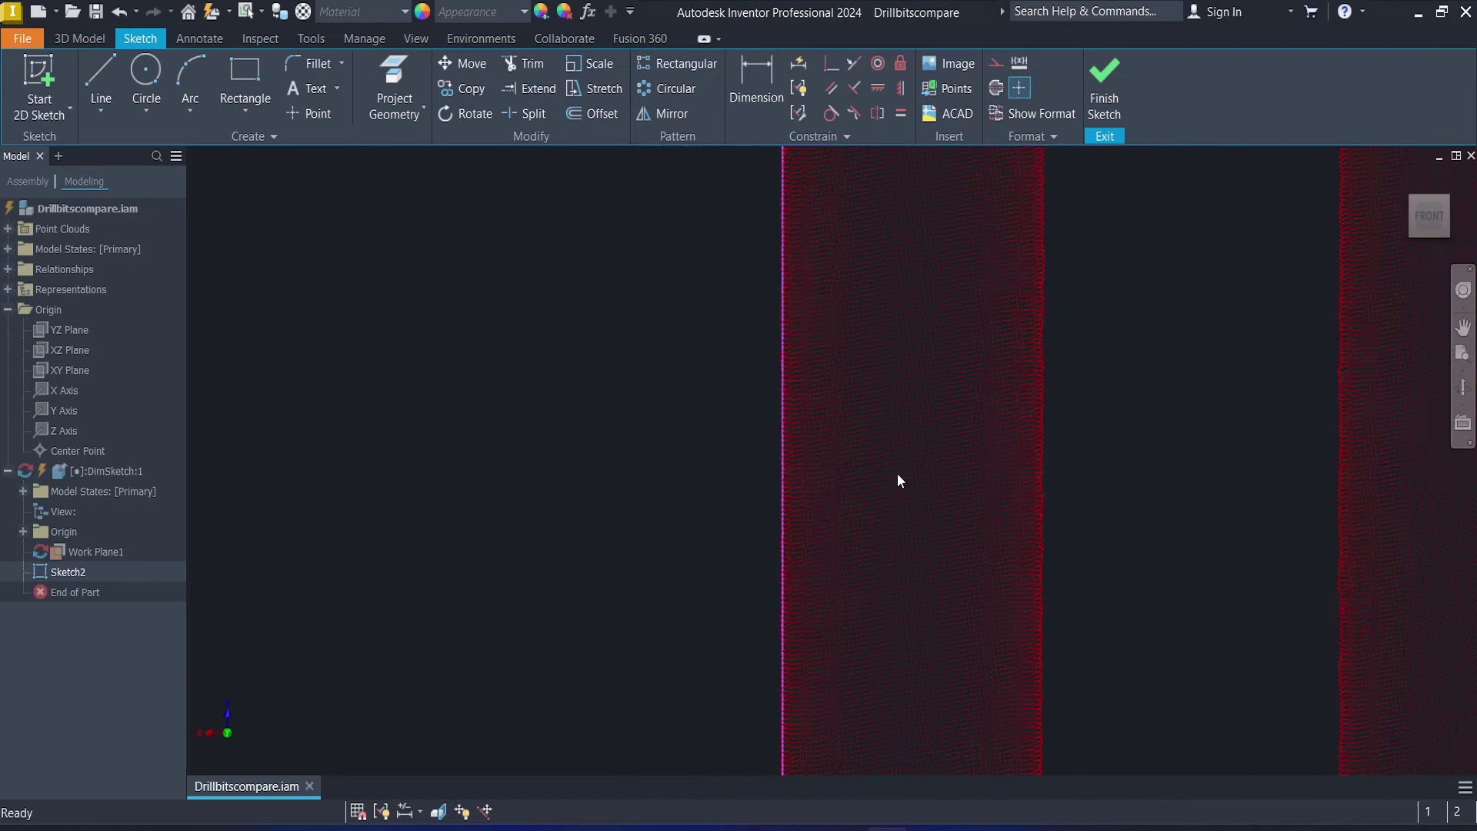
Step: Sketch a second line down the right edge of the largest red bit's shank
{"action": "scroll", "coordinate": [897, 473], "scroll_direction": "down", "scroll_amount": 2}
{"action": "scroll", "coordinate": [897, 473], "scroll_direction": "up", "scroll_amount": 3}
{"action": "scroll", "coordinate": [897, 472], "scroll_direction": "down", "scroll_amount": 3}
{"action": "scroll", "coordinate": [846, 366], "scroll_direction": "up", "scroll_amount": 2}
{"action": "key", "text": "l"}
{"action": "scroll", "coordinate": [1035, 343], "scroll_direction": "up", "scroll_amount": 2}
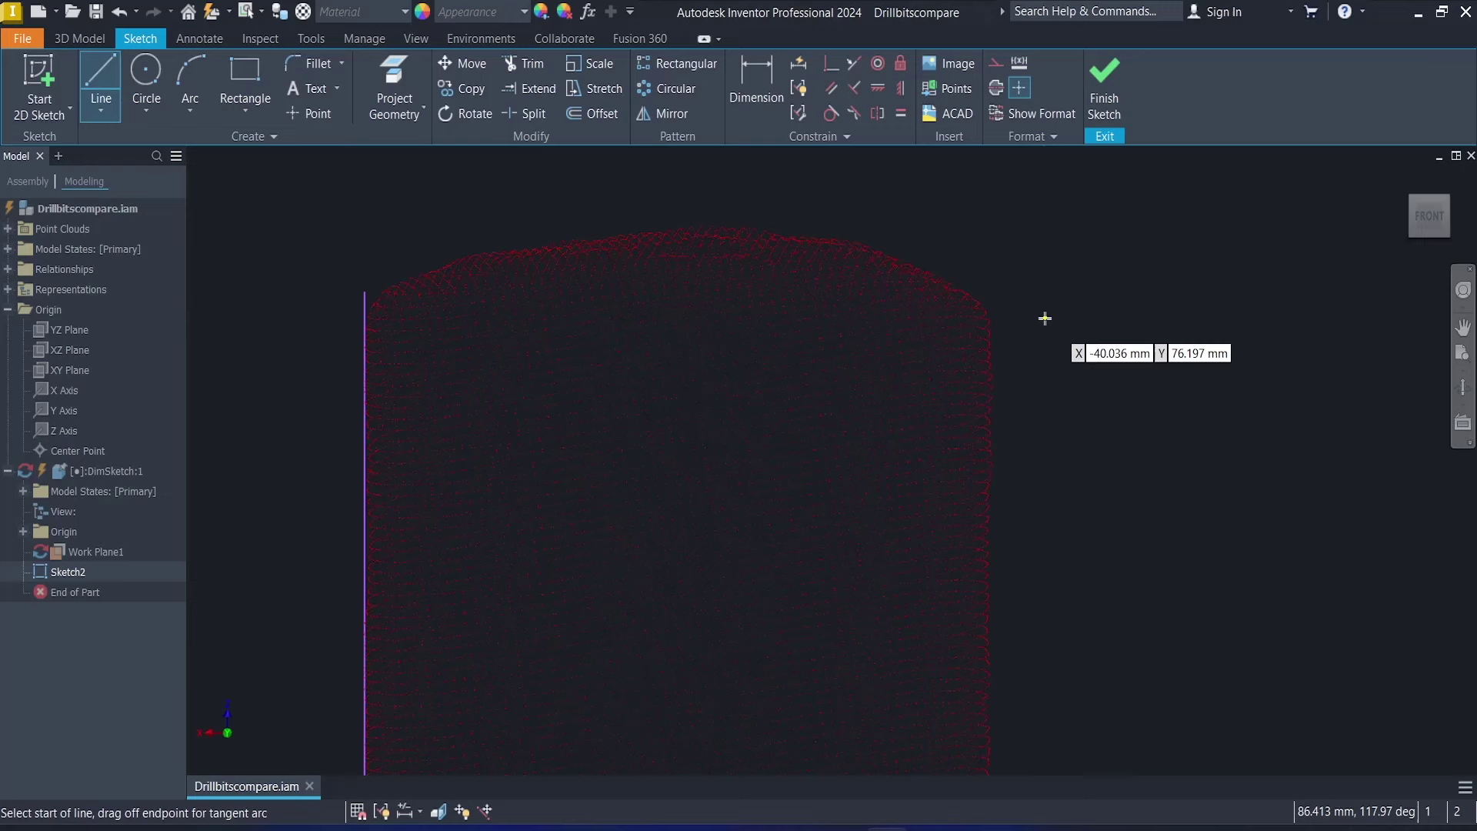
{"action": "scroll", "coordinate": [1039, 300], "scroll_direction": "up", "scroll_amount": 2}
{"action": "scroll", "coordinate": [989, 325], "scroll_direction": "down", "scroll_amount": 2}
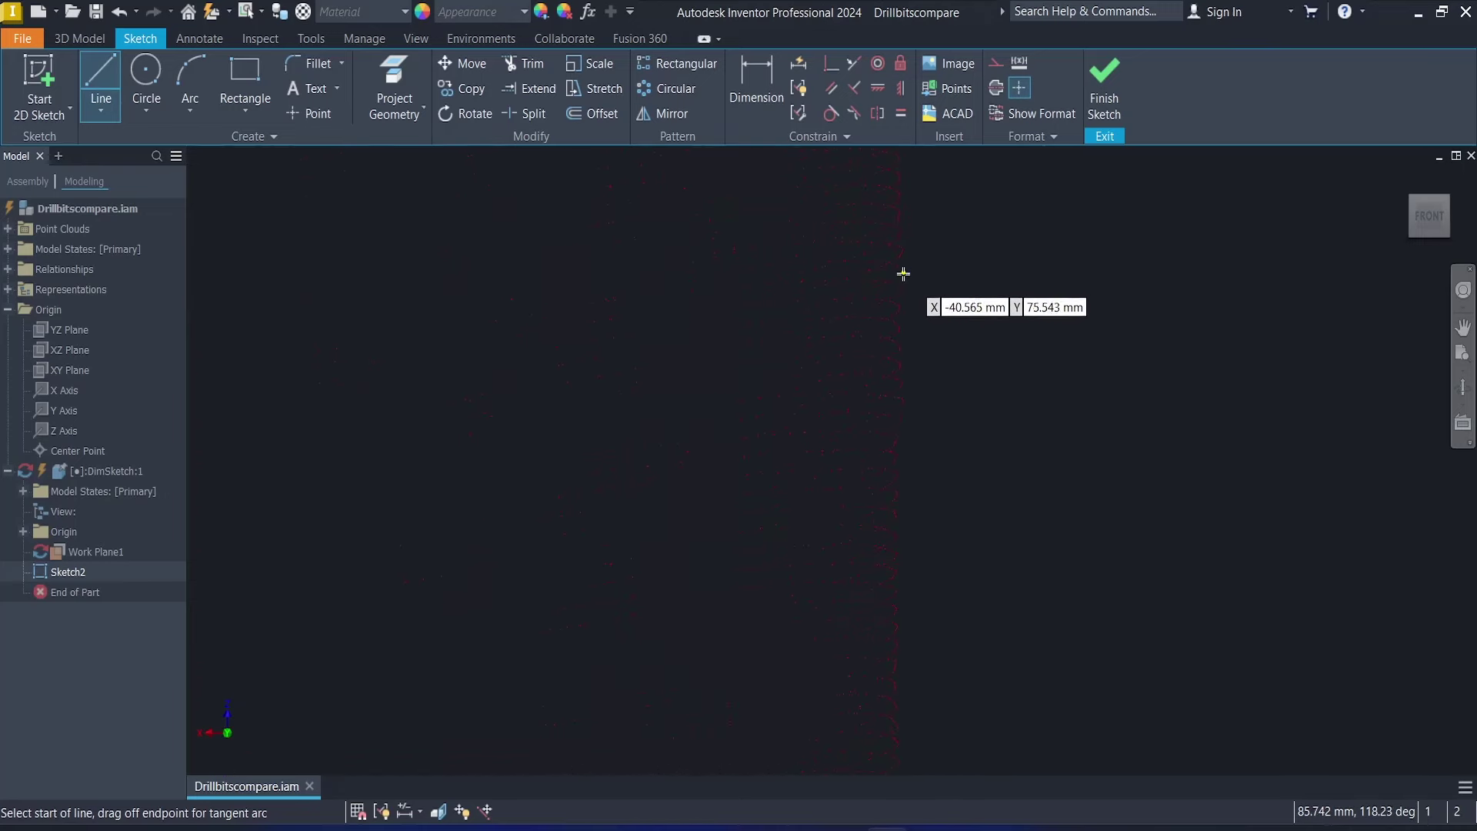
{"action": "left_click", "coordinate": [851, 208]}
{"action": "scroll", "coordinate": [870, 320], "scroll_direction": "up", "scroll_amount": 5}
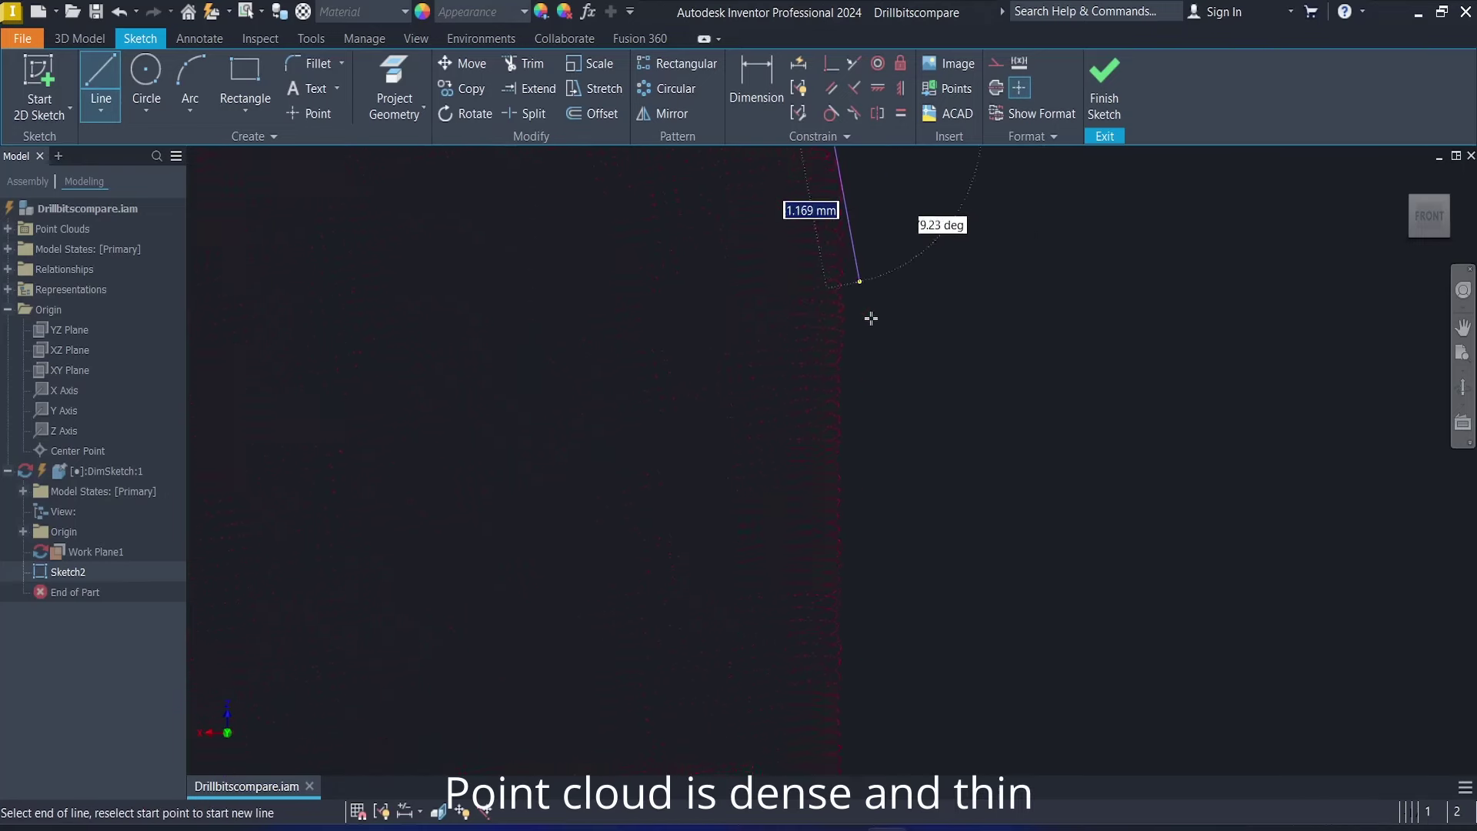
{"action": "left_click", "coordinate": [839, 436]}
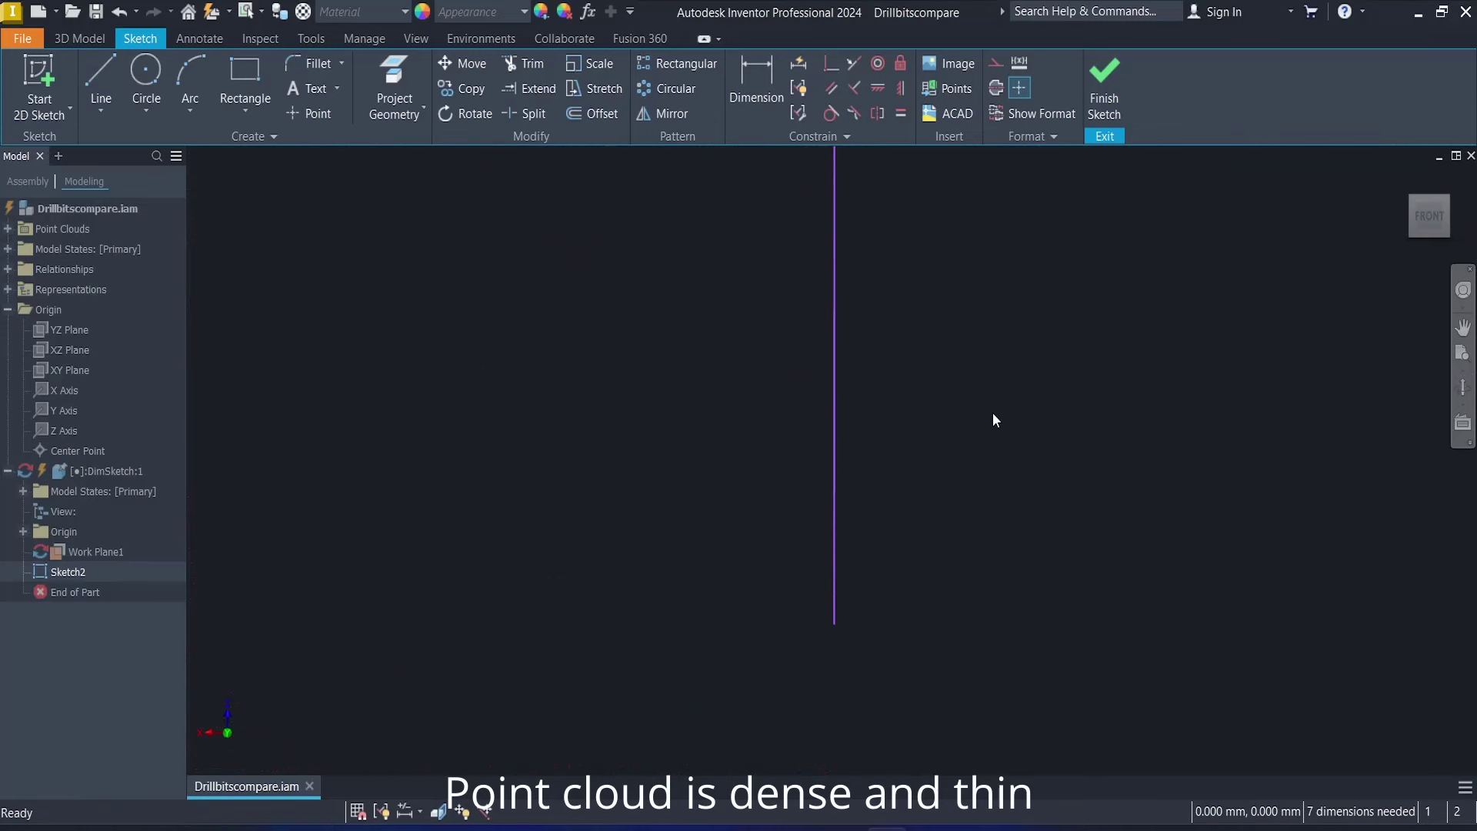
Step: Sketch a line down the left edge of the second-largest red bit's shank
{"action": "scroll", "coordinate": [993, 412], "scroll_direction": "up", "scroll_amount": 1}
{"action": "scroll", "coordinate": [1044, 410], "scroll_direction": "down", "scroll_amount": 3}
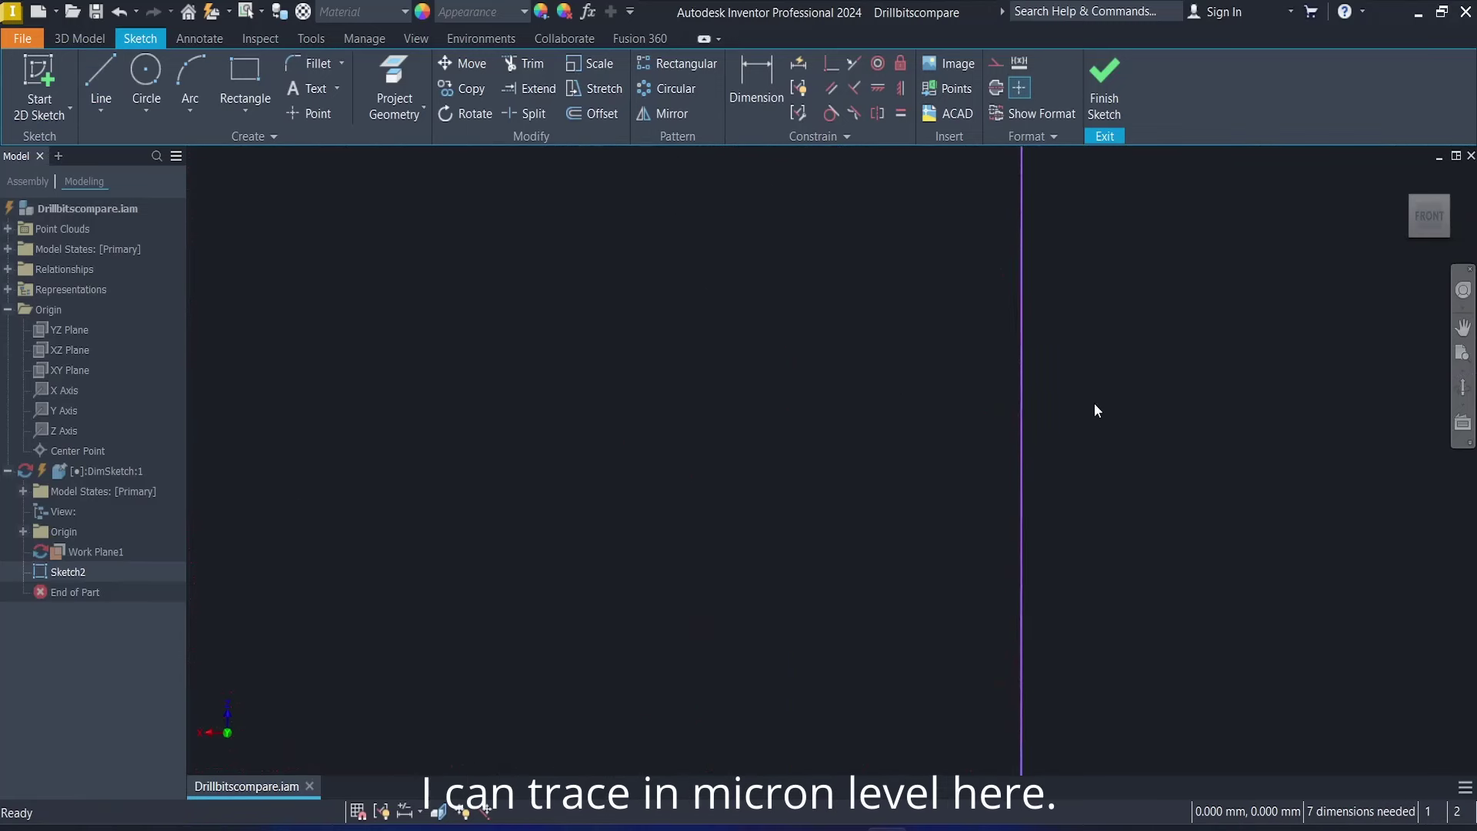
{"action": "scroll", "coordinate": [1067, 400], "scroll_direction": "down", "scroll_amount": 5}
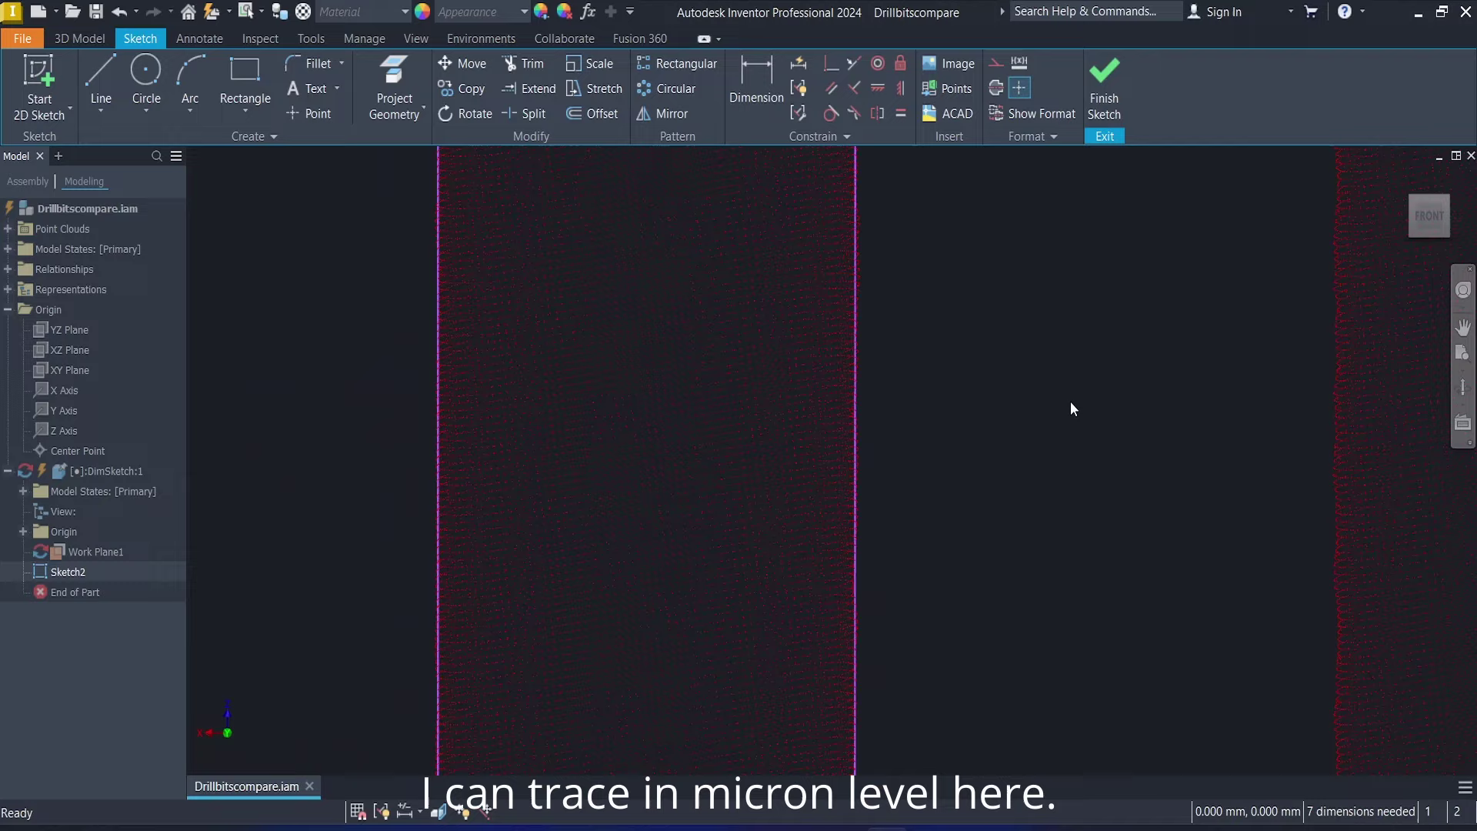
{"action": "scroll", "coordinate": [1028, 391], "scroll_direction": "down", "scroll_amount": 3}
{"action": "scroll", "coordinate": [929, 367], "scroll_direction": "up", "scroll_amount": 6}
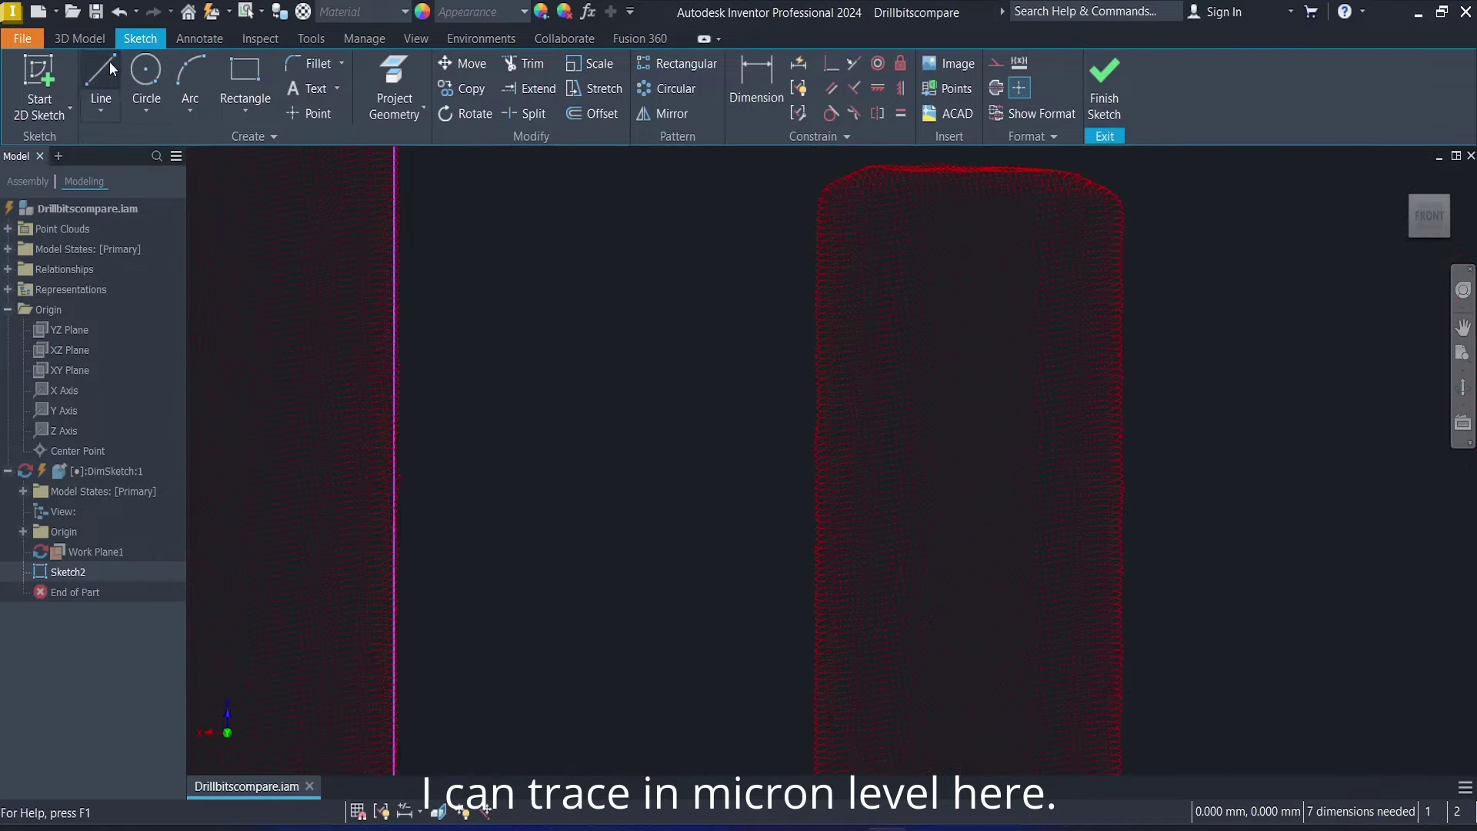
{"action": "key", "text": "l"}
{"action": "left_click", "coordinate": [816, 198]}
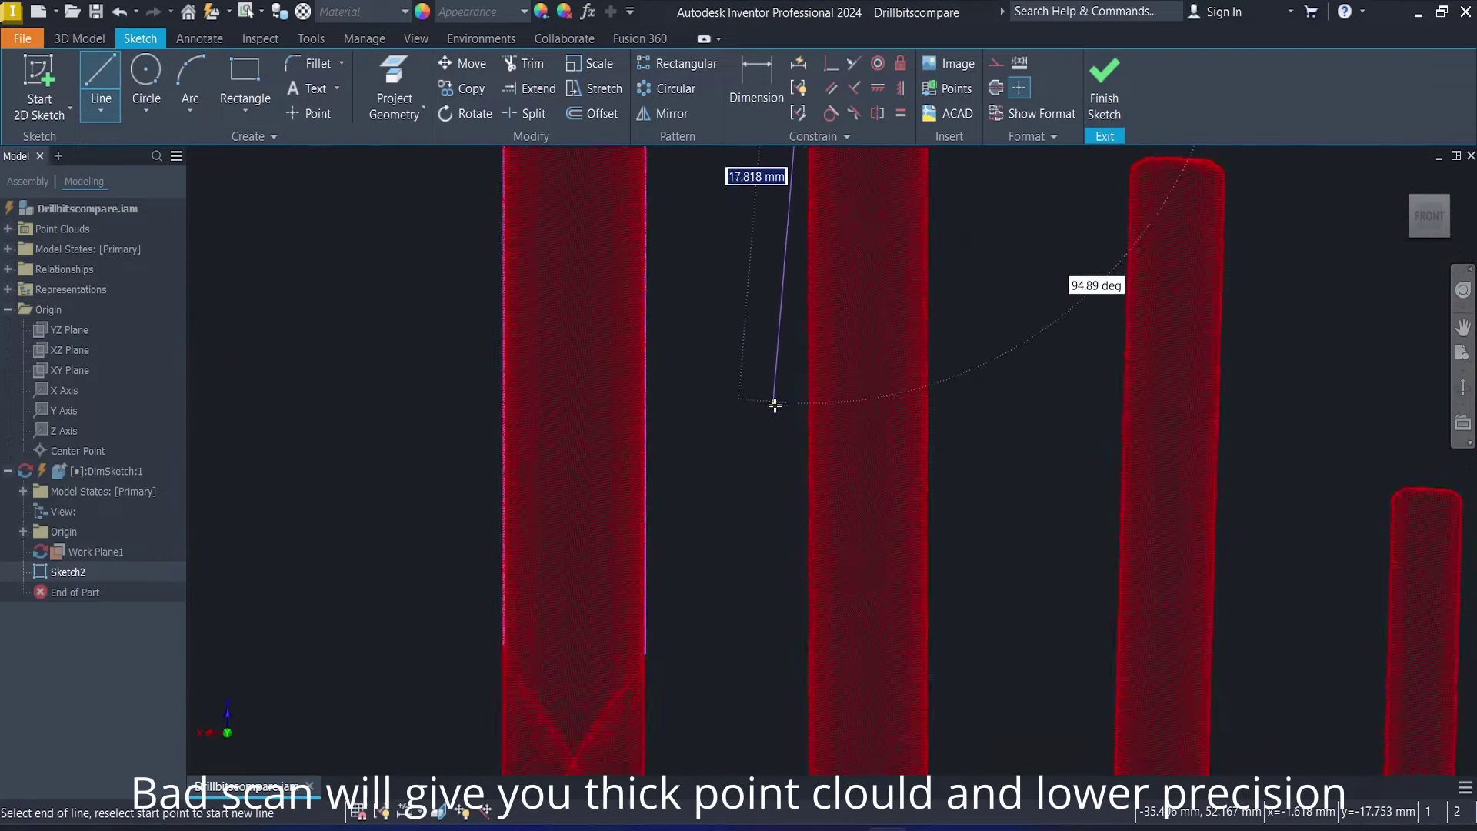
{"action": "scroll", "coordinate": [871, 600], "scroll_direction": "up", "scroll_amount": 2}
{"action": "left_click", "coordinate": [891, 620]}
{"action": "key", "text": "Escape"}
{"action": "scroll", "coordinate": [636, 347], "scroll_direction": "down", "scroll_amount": 8}
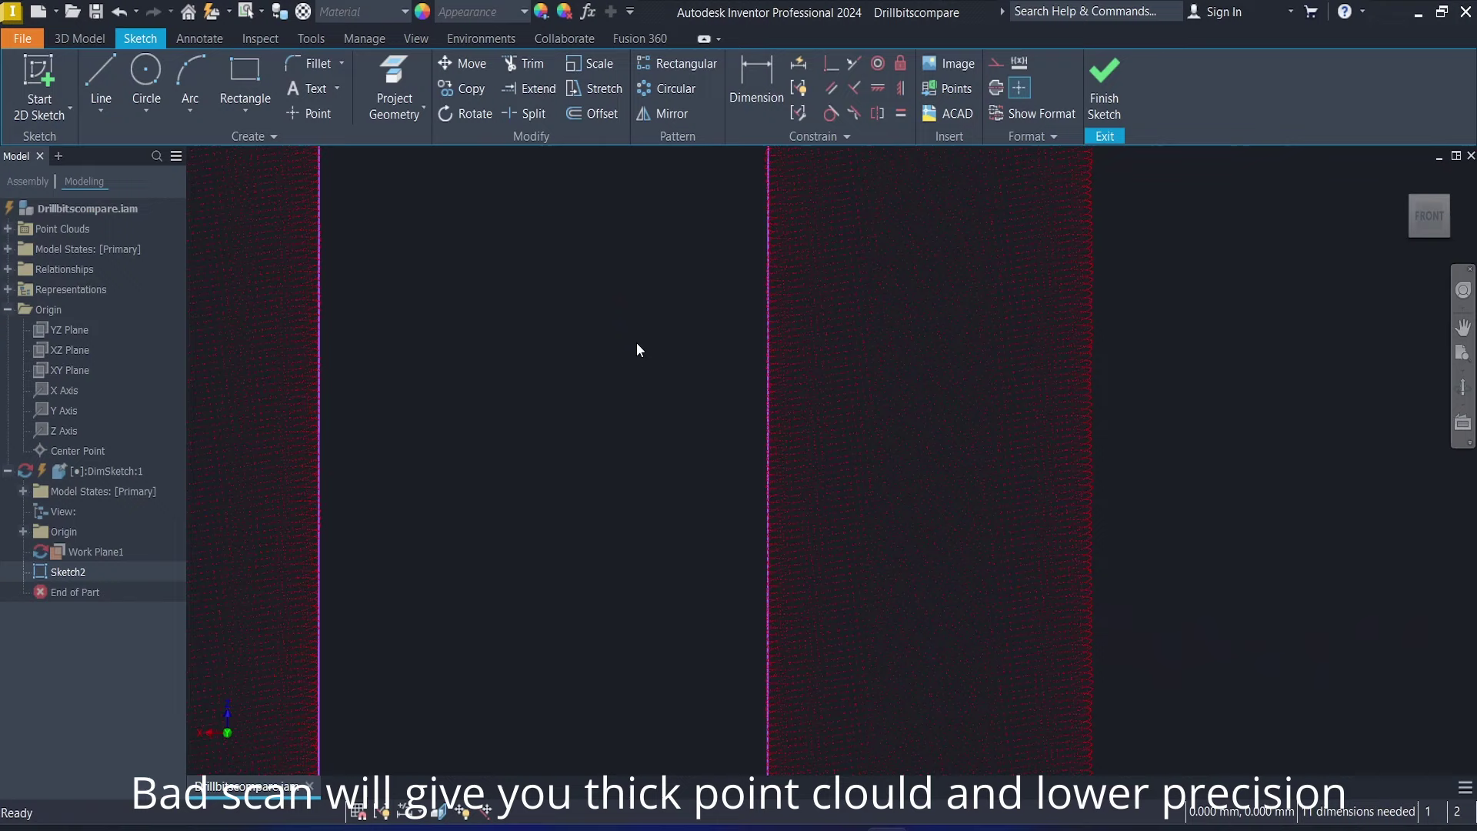
Step: Sketch a line down the right edge of the second-largest red bit's shank and leave the Line tool
{"action": "key", "text": "l"}
{"action": "scroll", "coordinate": [1056, 392], "scroll_direction": "up", "scroll_amount": 6}
{"action": "left_click", "coordinate": [841, 204]}
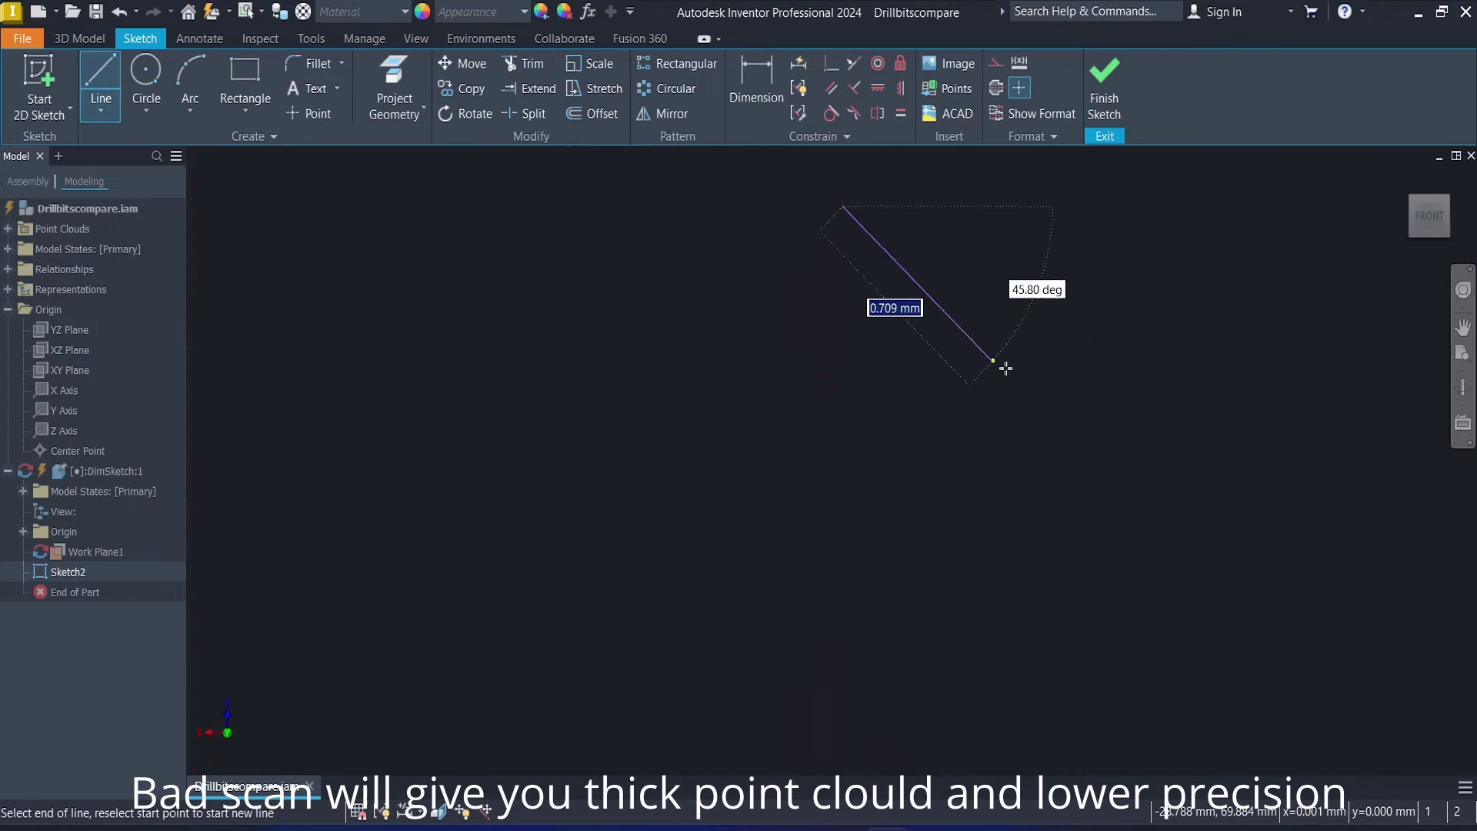
{"action": "scroll", "coordinate": [1002, 369], "scroll_direction": "down", "scroll_amount": 8}
{"action": "scroll", "coordinate": [903, 485], "scroll_direction": "up", "scroll_amount": 6}
{"action": "left_click", "coordinate": [785, 350]}
{"action": "right_click", "coordinate": [937, 354]}
{"action": "left_click", "coordinate": [1015, 356]}
{"action": "scroll", "coordinate": [1016, 356], "scroll_direction": "down", "scroll_amount": 6}
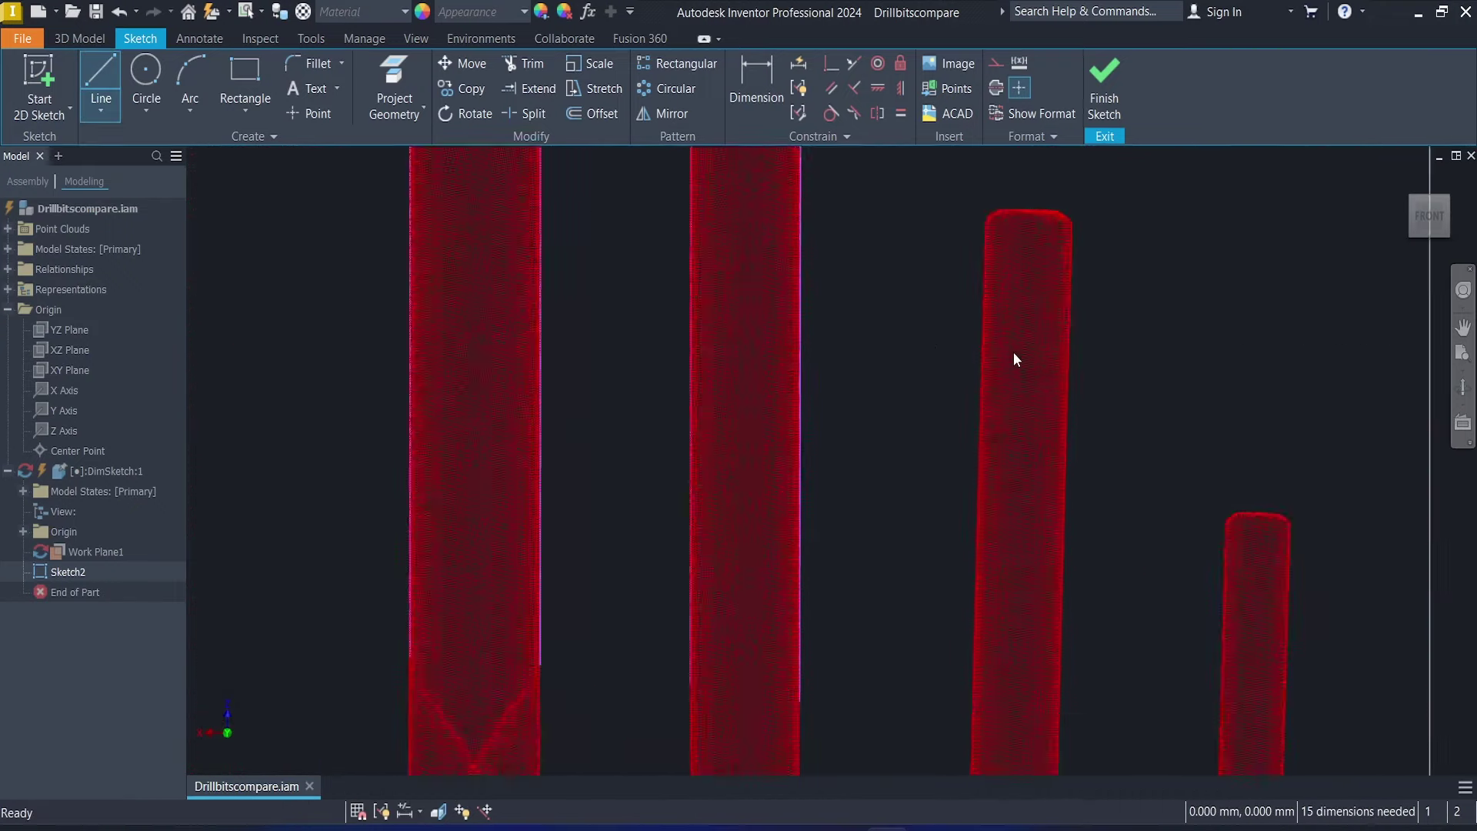
Step: Sketch a line about 24 mm long down the left edge of the middle-sized red bit's shank
{"action": "left_click", "coordinate": [101, 85]}
{"action": "scroll", "coordinate": [801, 330], "scroll_direction": "down", "scroll_amount": 3}
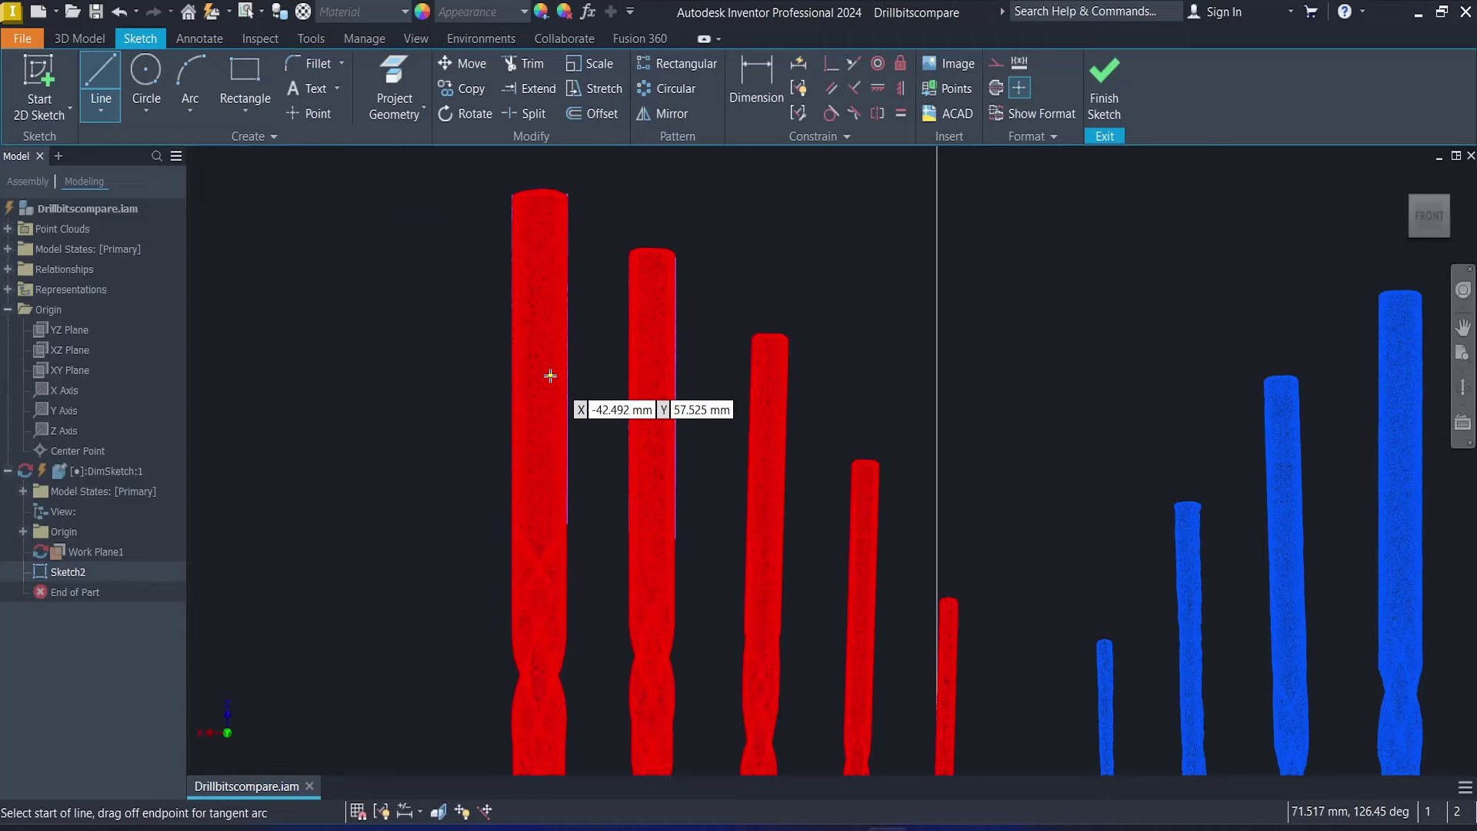
{"action": "scroll", "coordinate": [582, 176], "scroll_direction": "up", "scroll_amount": 3}
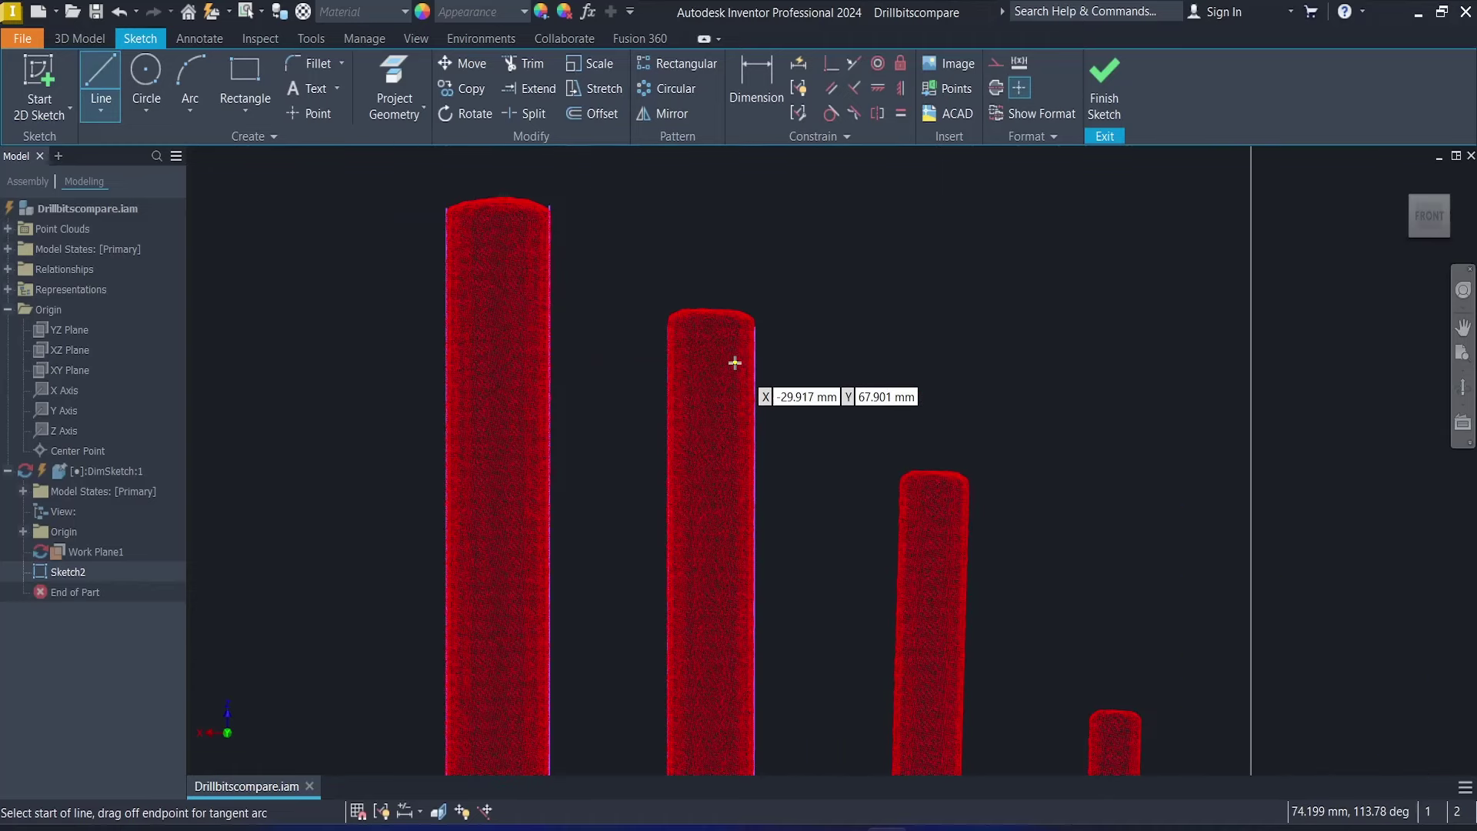
{"action": "scroll", "coordinate": [1012, 517], "scroll_direction": "down", "scroll_amount": 5}
{"action": "key", "text": "Escape"}
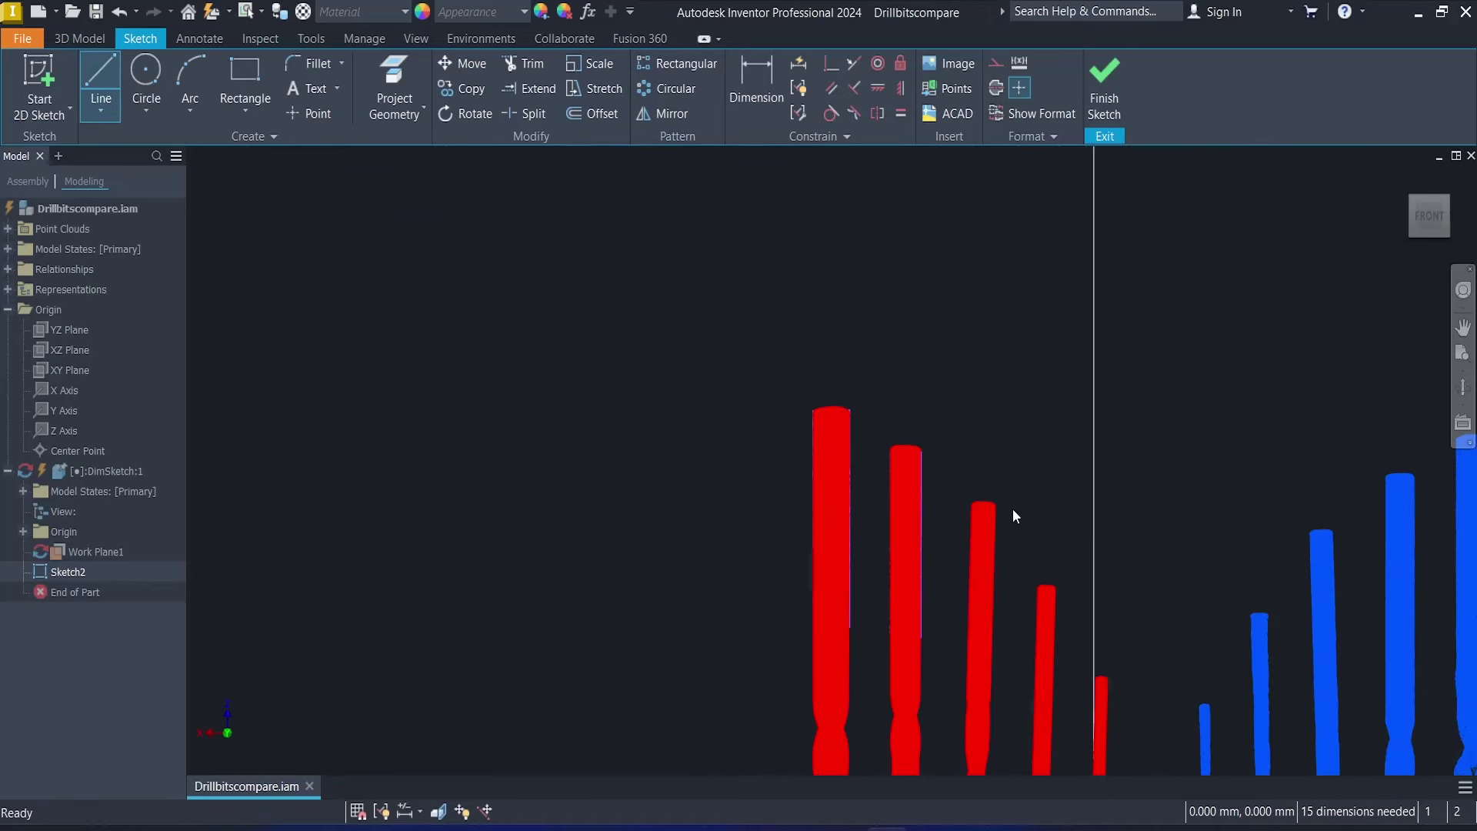
{"action": "scroll", "coordinate": [949, 415], "scroll_direction": "up", "scroll_amount": 8}
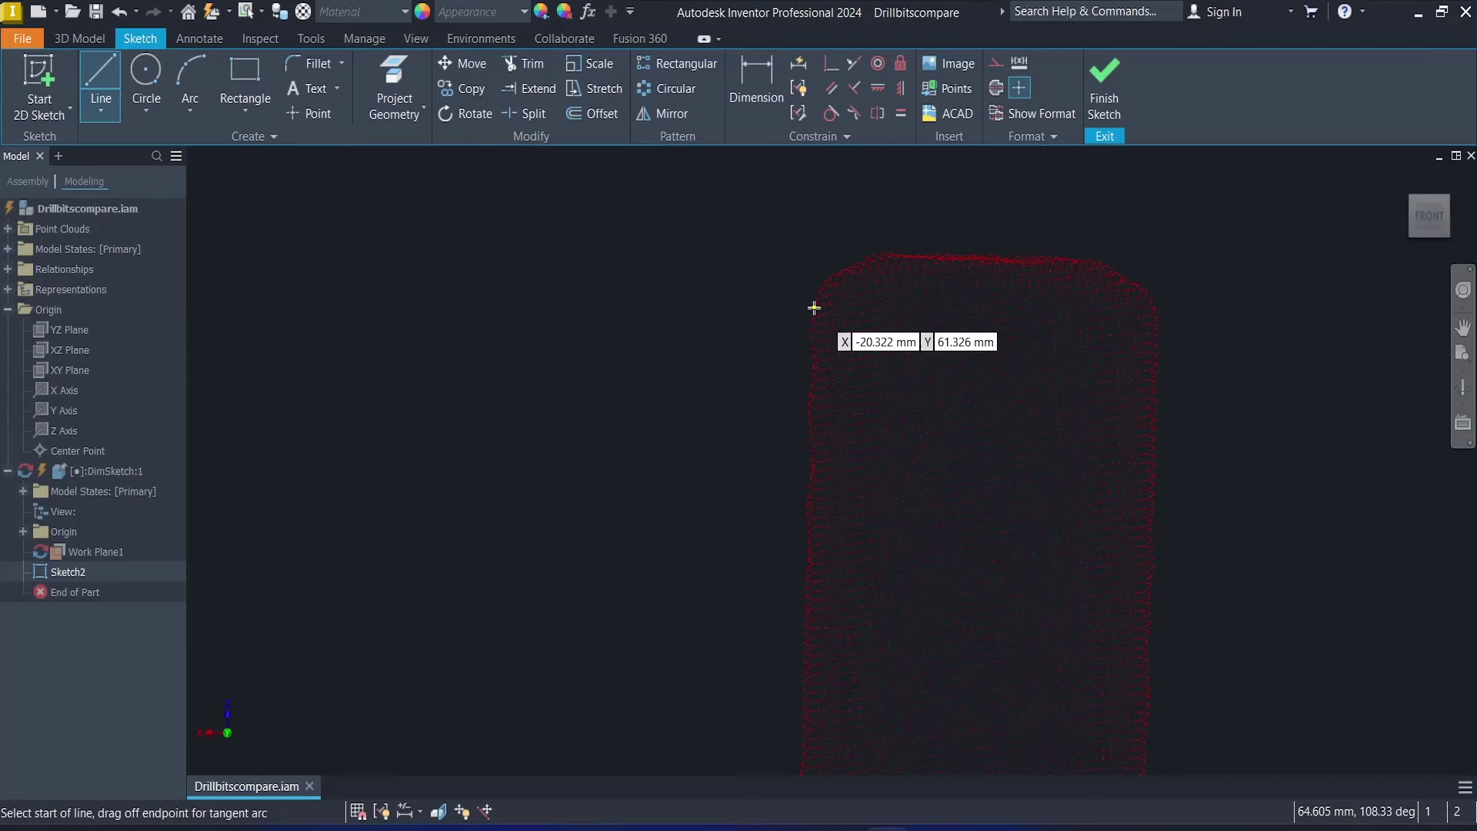
{"action": "scroll", "coordinate": [812, 284], "scroll_direction": "down", "scroll_amount": 2}
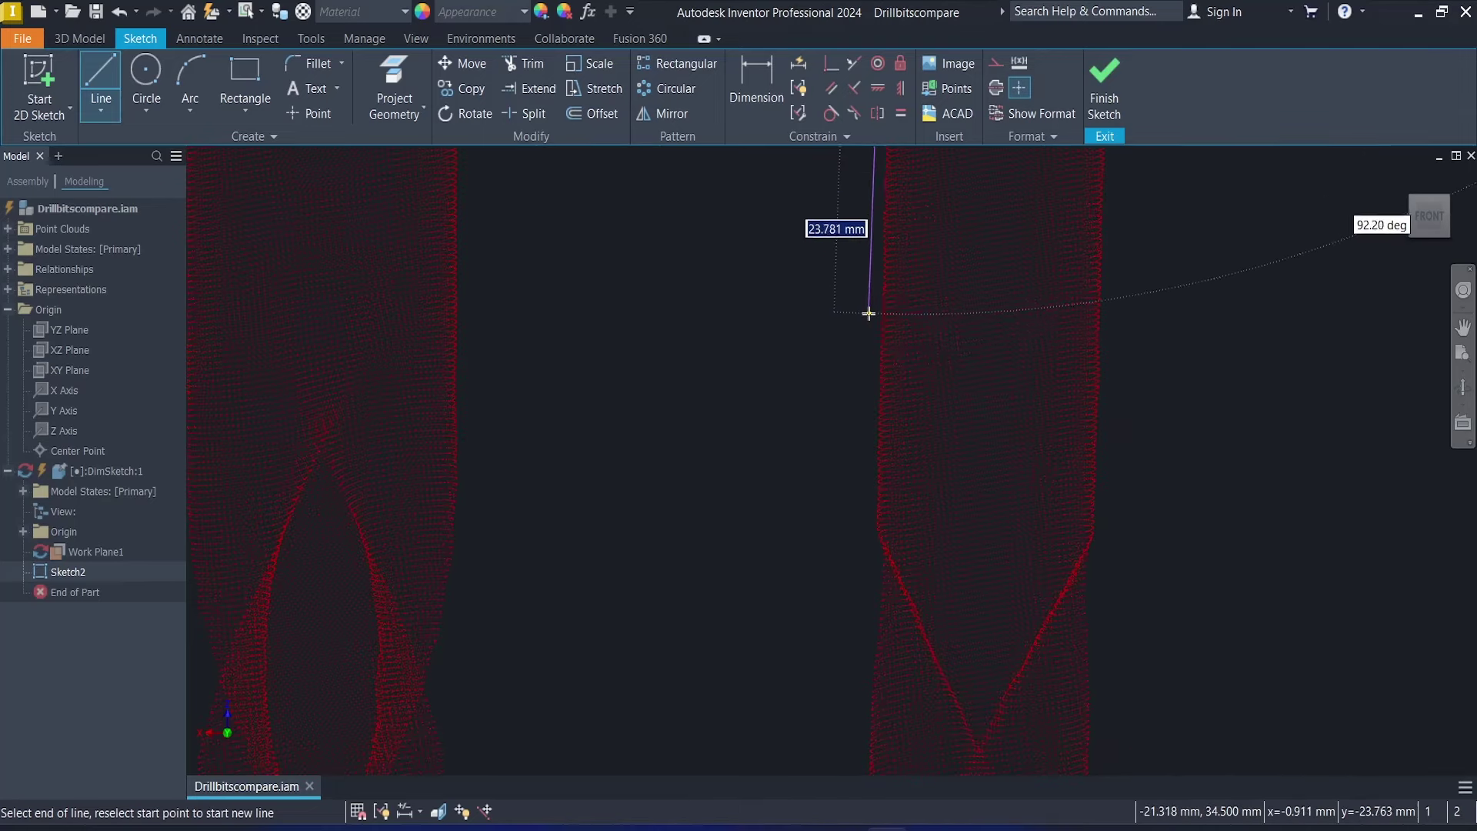
{"action": "left_click", "coordinate": [875, 330]}
{"action": "right_click", "coordinate": [878, 327]}
{"action": "left_click", "coordinate": [927, 338]}
Step: Sketch a line down the right edge of the middle-sized red bit's shank
{"action": "scroll", "coordinate": [920, 343], "scroll_direction": "down", "scroll_amount": 6}
{"action": "scroll", "coordinate": [866, 266], "scroll_direction": "up", "scroll_amount": 6}
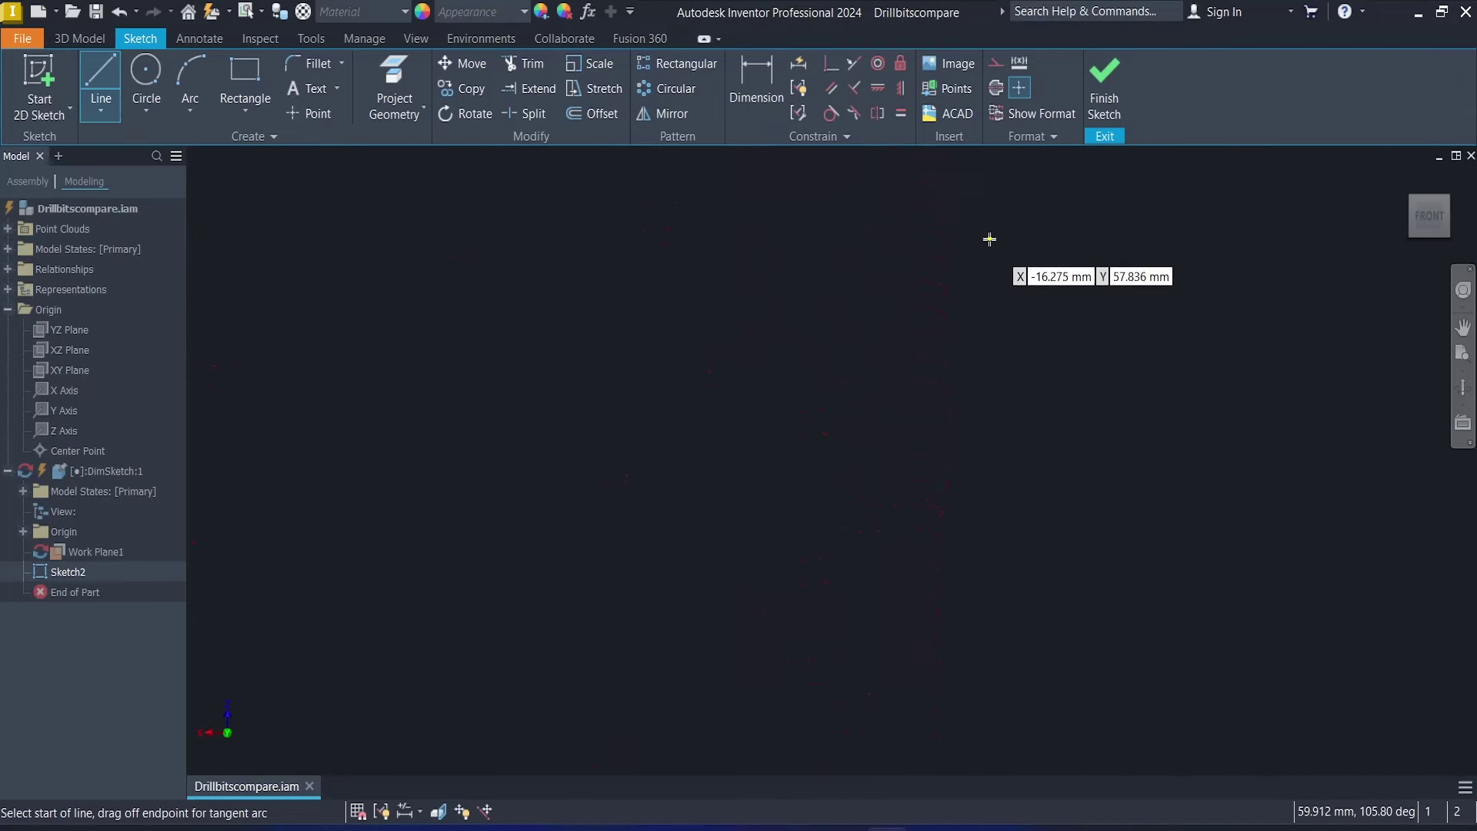
{"action": "left_click", "coordinate": [951, 188]}
{"action": "scroll", "coordinate": [864, 452], "scroll_direction": "down", "scroll_amount": 3}
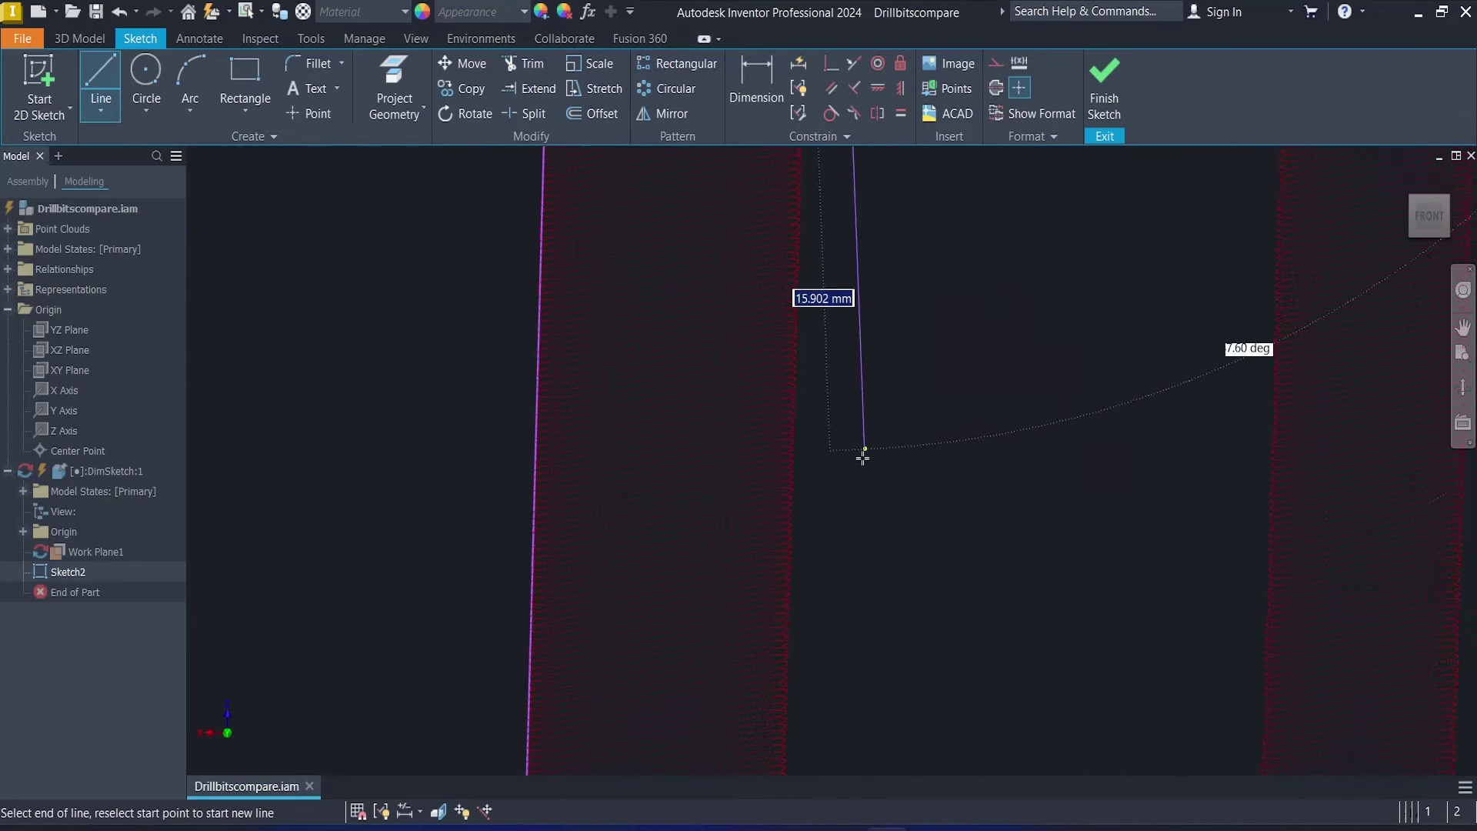
{"action": "left_click", "coordinate": [730, 578]}
{"action": "right_click", "coordinate": [862, 517]}
{"action": "left_click", "coordinate": [923, 517]}
Step: Sketch a line down the left edge of the second-smallest red bit's shank
{"action": "scroll", "coordinate": [1003, 438], "scroll_direction": "down", "scroll_amount": 3}
{"action": "scroll", "coordinate": [687, 352], "scroll_direction": "up", "scroll_amount": 5}
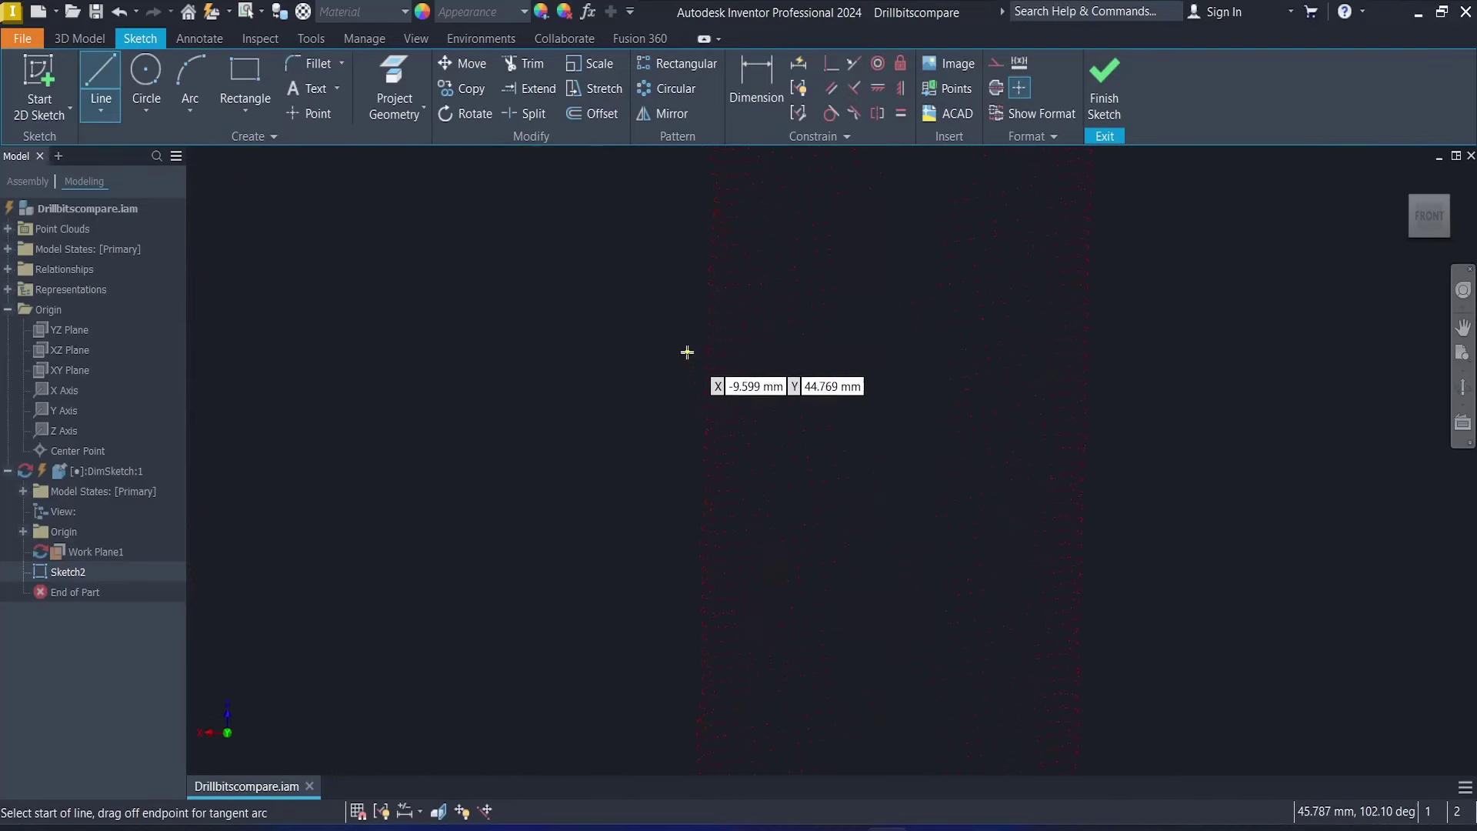
{"action": "scroll", "coordinate": [784, 407], "scroll_direction": "up", "scroll_amount": 3}
{"action": "left_click", "coordinate": [811, 435]}
{"action": "right_click", "coordinate": [811, 435]}
{"action": "left_click", "coordinate": [872, 435]}
Step: Sketch a line down the right edge of the second-smallest red bit's shank
{"action": "scroll", "coordinate": [577, 297], "scroll_direction": "down", "scroll_amount": 4}
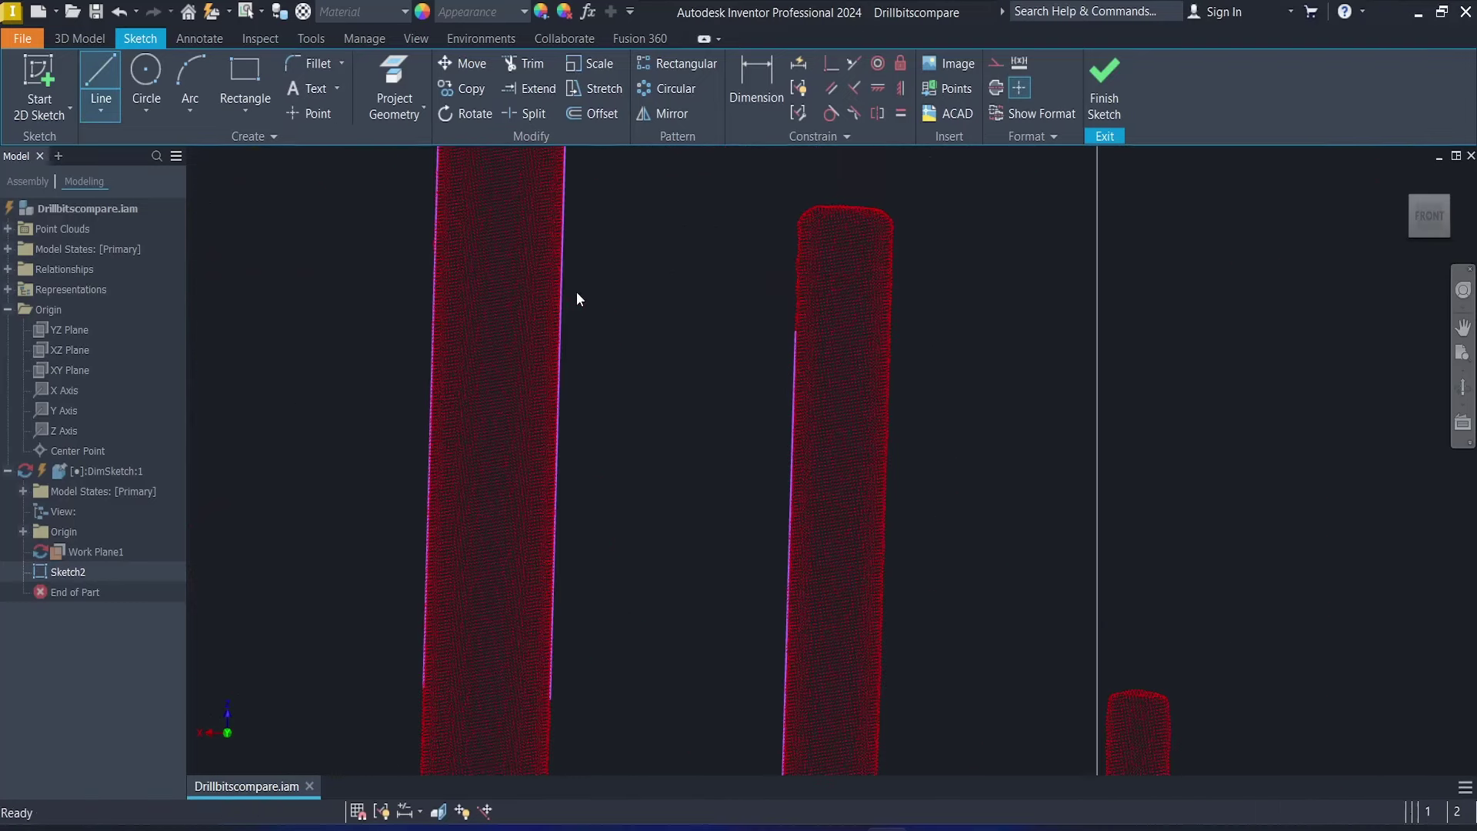
{"action": "scroll", "coordinate": [966, 307], "scroll_direction": "up", "scroll_amount": 4}
{"action": "left_click", "coordinate": [1016, 344]}
{"action": "scroll", "coordinate": [1016, 344], "scroll_direction": "down", "scroll_amount": 4}
{"action": "scroll", "coordinate": [811, 436], "scroll_direction": "up", "scroll_amount": 3}
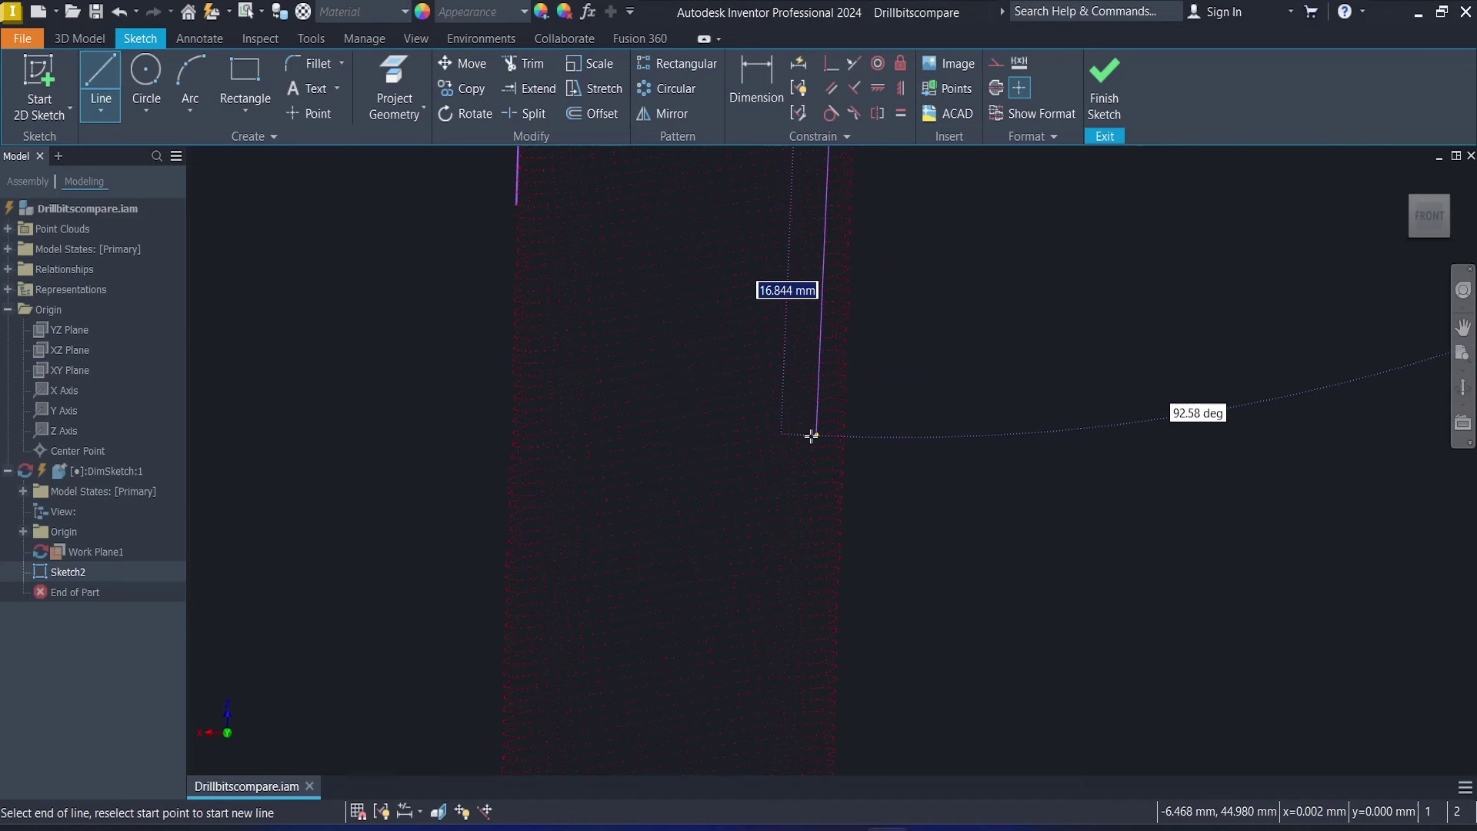
{"action": "double_click", "coordinate": [969, 285]}
Step: Sketch a line down the left edge of the smallest red bit's shank
{"action": "scroll", "coordinate": [1015, 287], "scroll_direction": "down", "scroll_amount": 5}
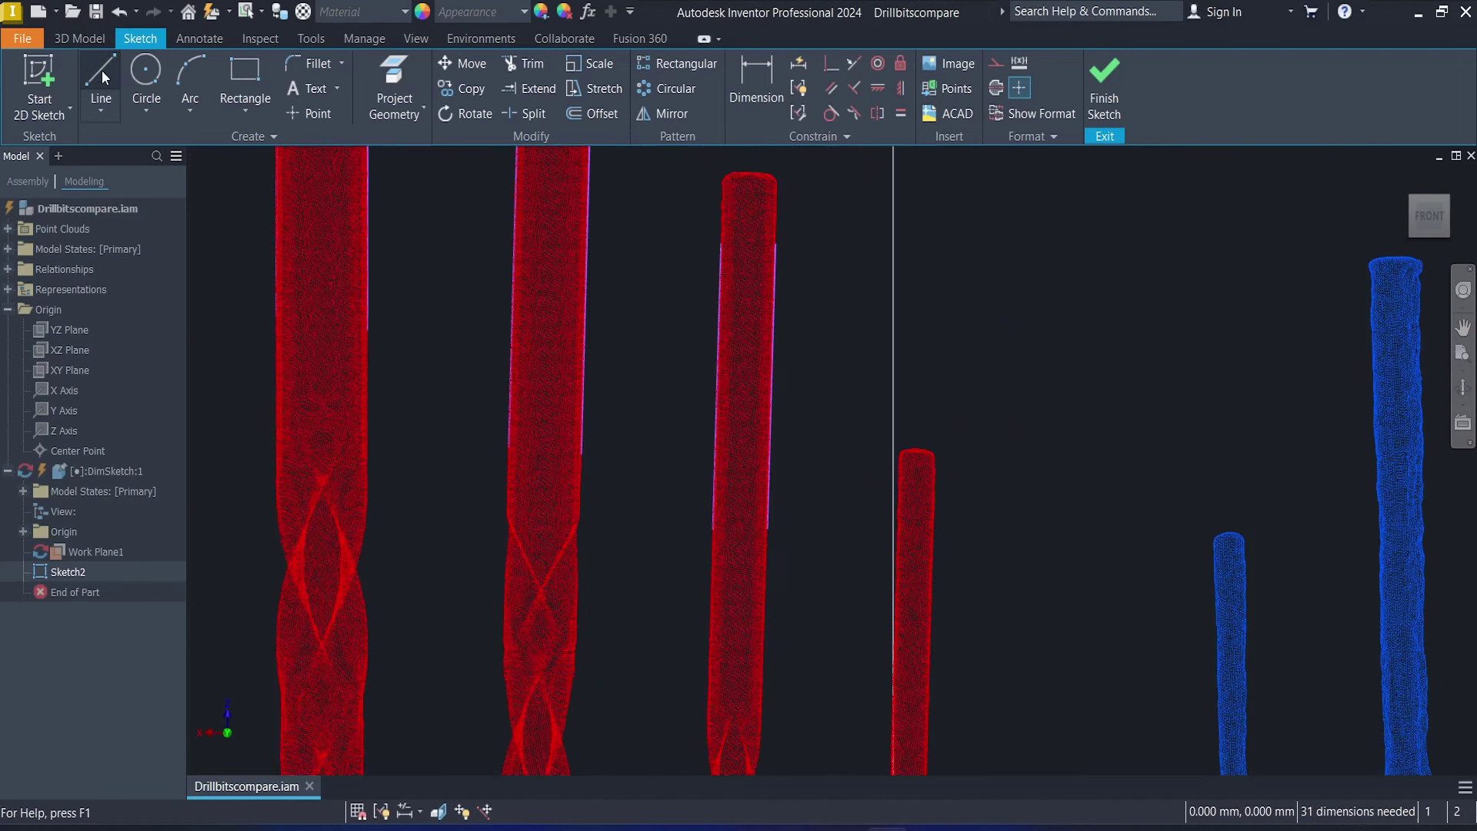
{"action": "scroll", "coordinate": [793, 361], "scroll_direction": "up", "scroll_amount": 5}
{"action": "scroll", "coordinate": [923, 363], "scroll_direction": "down", "scroll_amount": 1}
{"action": "scroll", "coordinate": [907, 380], "scroll_direction": "up", "scroll_amount": 4}
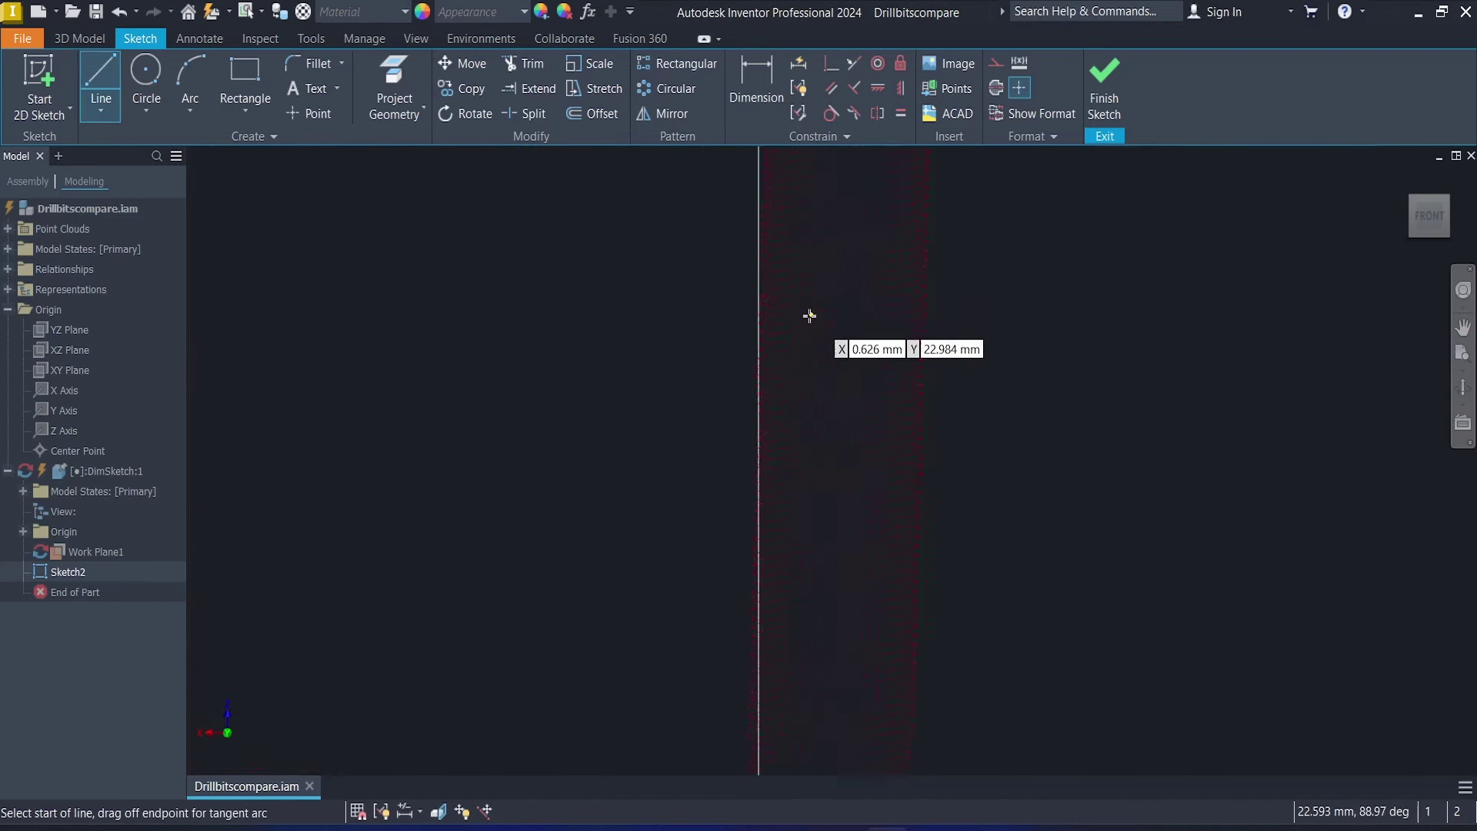
{"action": "left_click", "coordinate": [752, 309]}
{"action": "scroll", "coordinate": [781, 451], "scroll_direction": "up", "scroll_amount": 4}
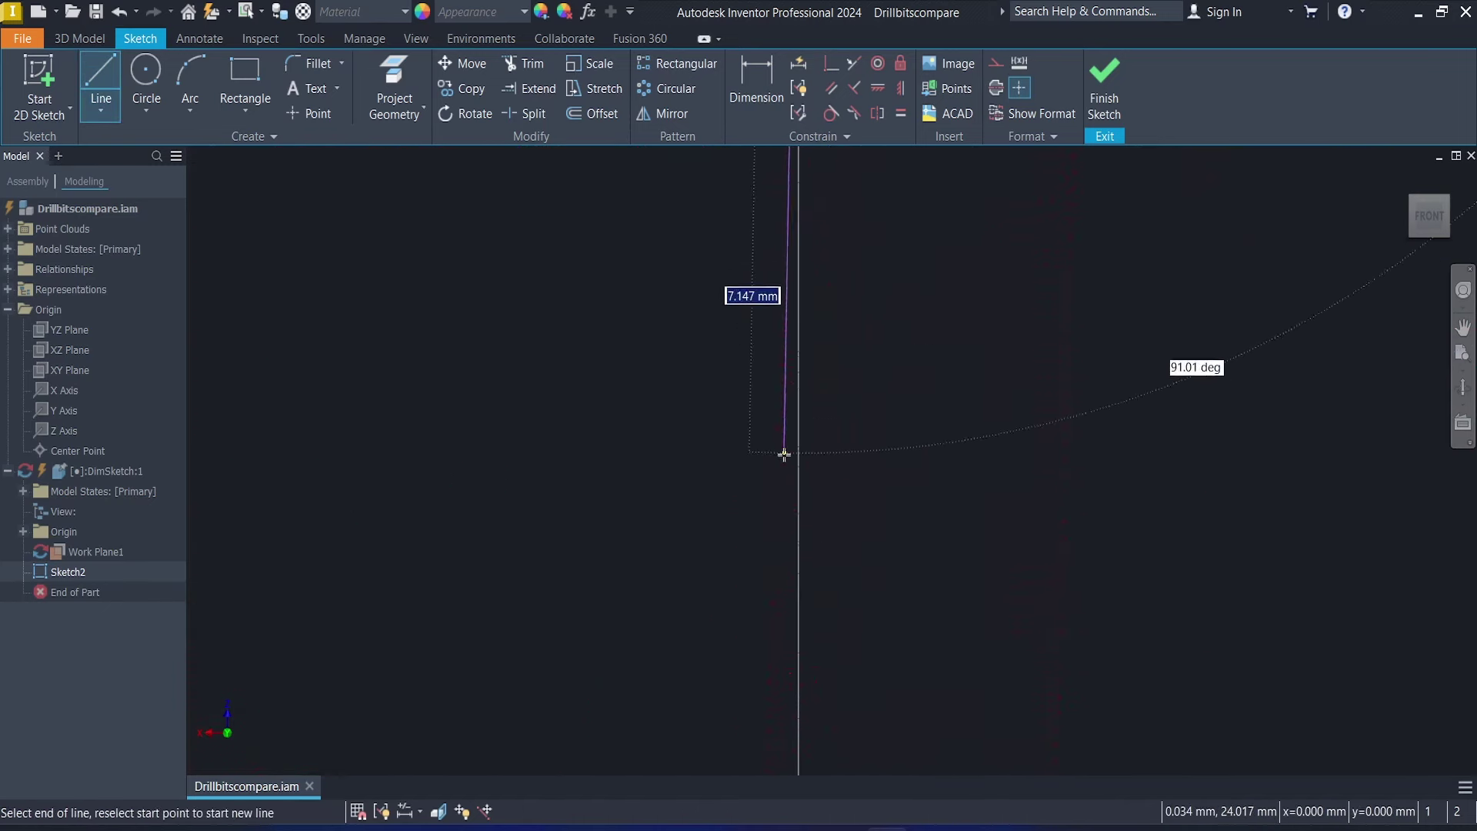
{"action": "left_click", "coordinate": [769, 559]}
{"action": "double_click", "coordinate": [702, 551]}
Step: Sketch a line down the right edge of the smallest red bit's shank and leave the Line tool
{"action": "scroll", "coordinate": [702, 551], "scroll_direction": "down", "scroll_amount": 5}
{"action": "scroll", "coordinate": [1000, 417], "scroll_direction": "up", "scroll_amount": 5}
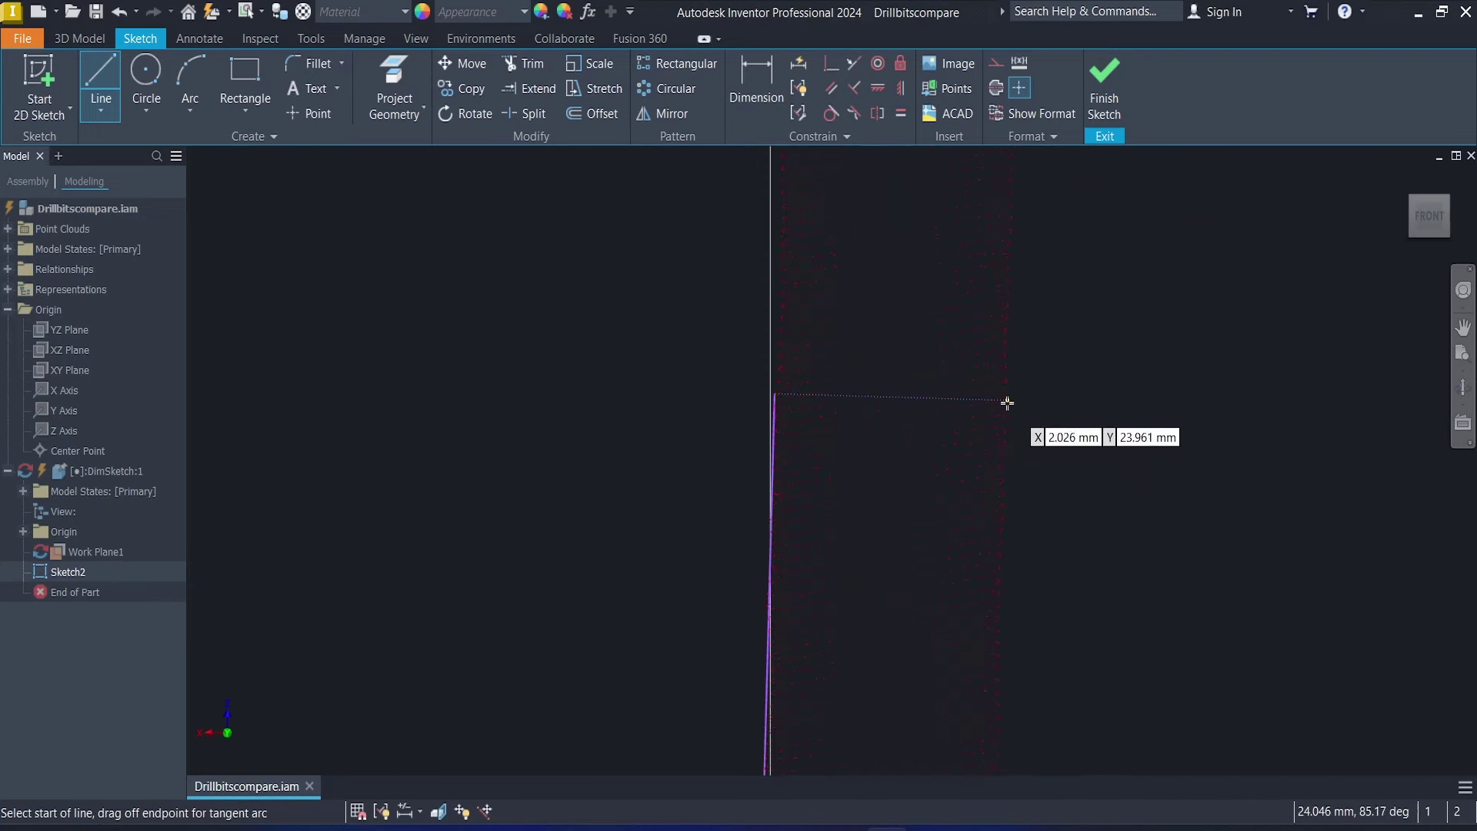
{"action": "left_click", "coordinate": [1007, 403]}
{"action": "scroll", "coordinate": [1007, 402], "scroll_direction": "down", "scroll_amount": 4}
{"action": "scroll", "coordinate": [964, 360], "scroll_direction": "up", "scroll_amount": 5}
{"action": "left_click", "coordinate": [943, 385]}
{"action": "key", "text": "Escape"}
{"action": "scroll", "coordinate": [1043, 369], "scroll_direction": "down", "scroll_amount": 7}
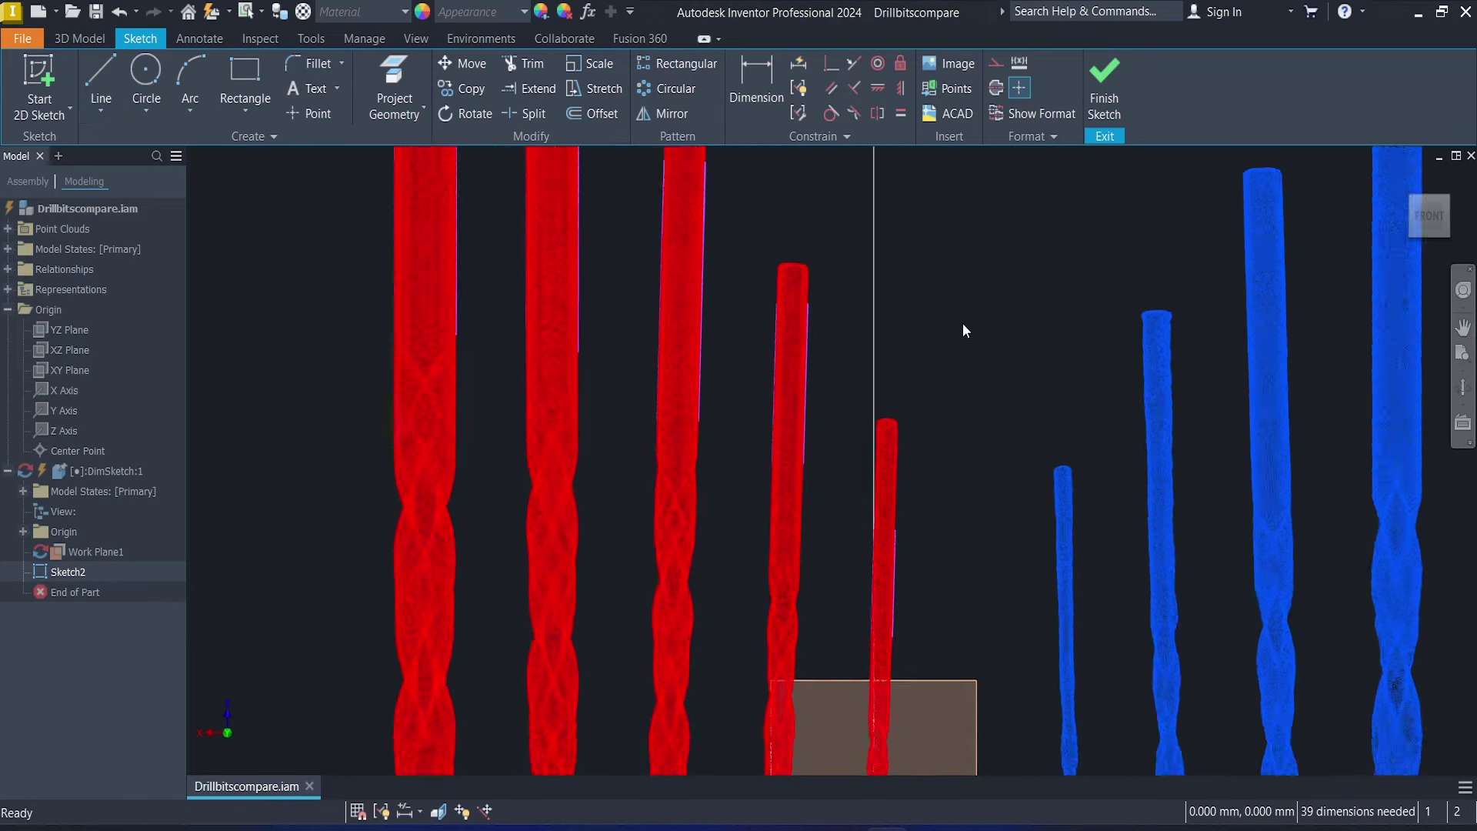
Step: Apply the Fix constraint to the traced edge lines on all five red bits
{"action": "middle_click_drag", "start_coordinate": [962, 331], "coordinate": [1031, 399]}
{"action": "left_click", "coordinate": [900, 63]}
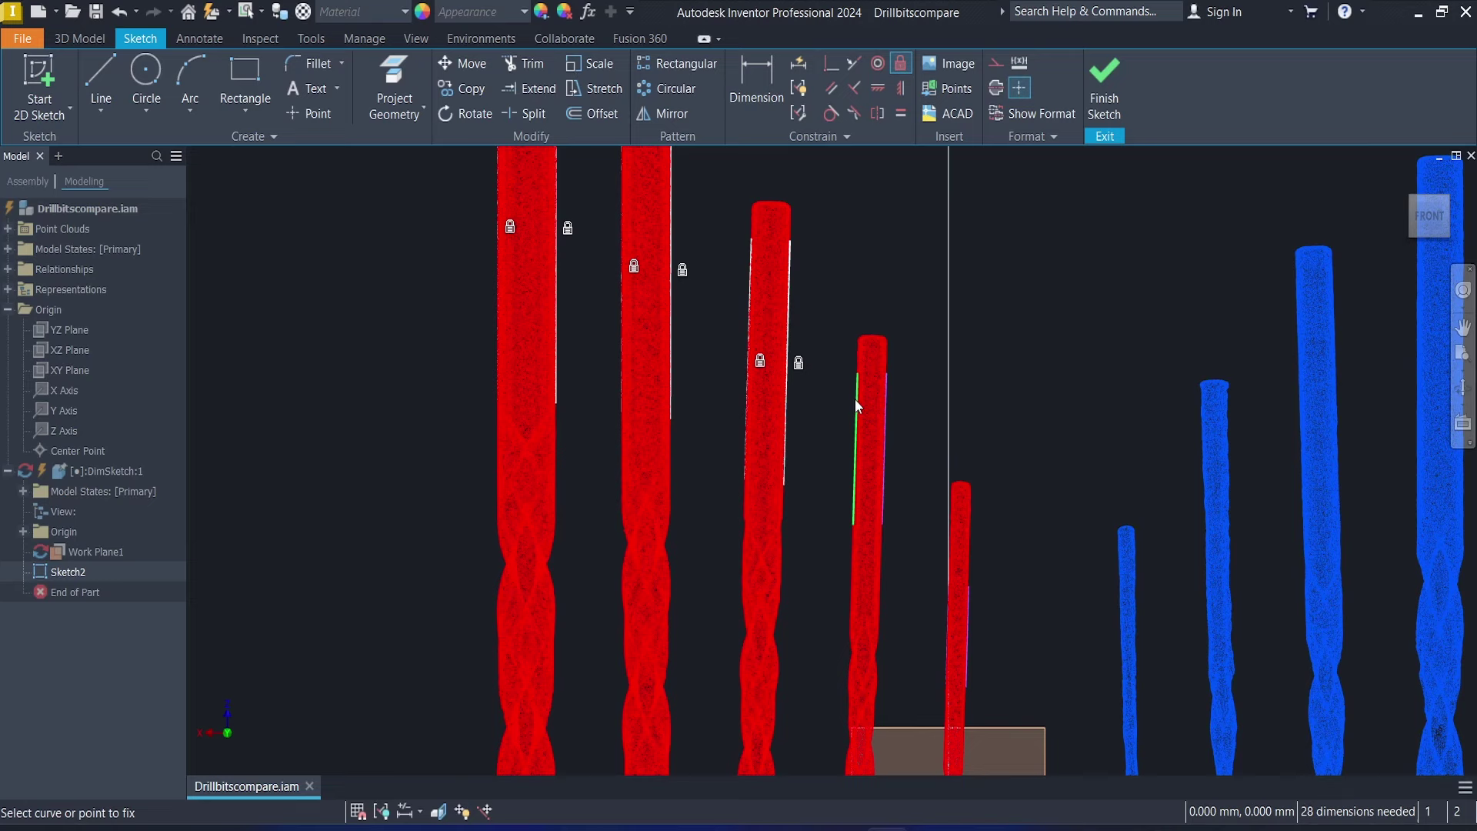
{"action": "key", "text": "Escape"}
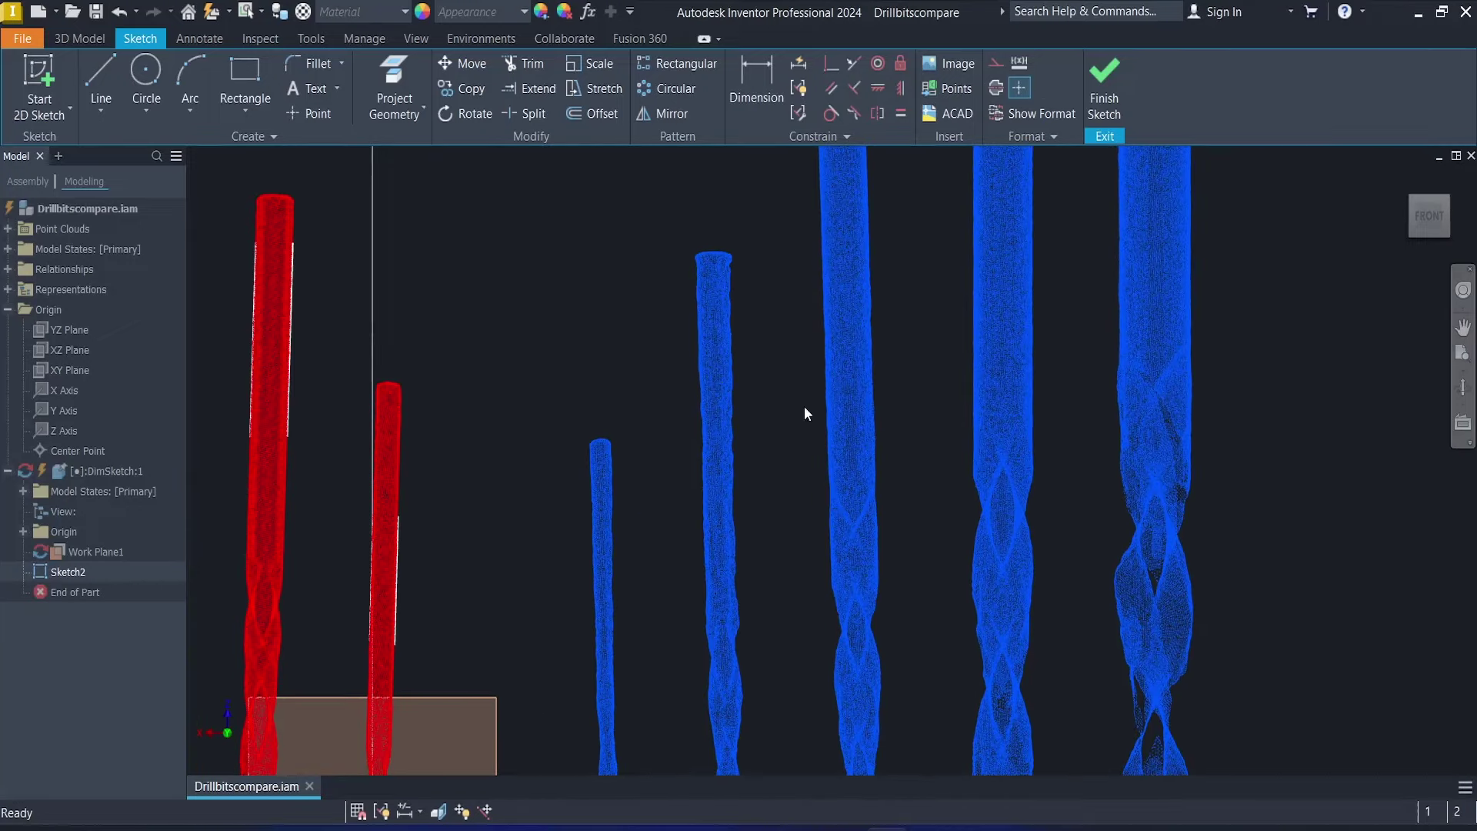
Step: Sketch a line down the left edge of the largest blue bit's shank
{"action": "scroll", "coordinate": [804, 414], "scroll_direction": "up", "scroll_amount": 6}
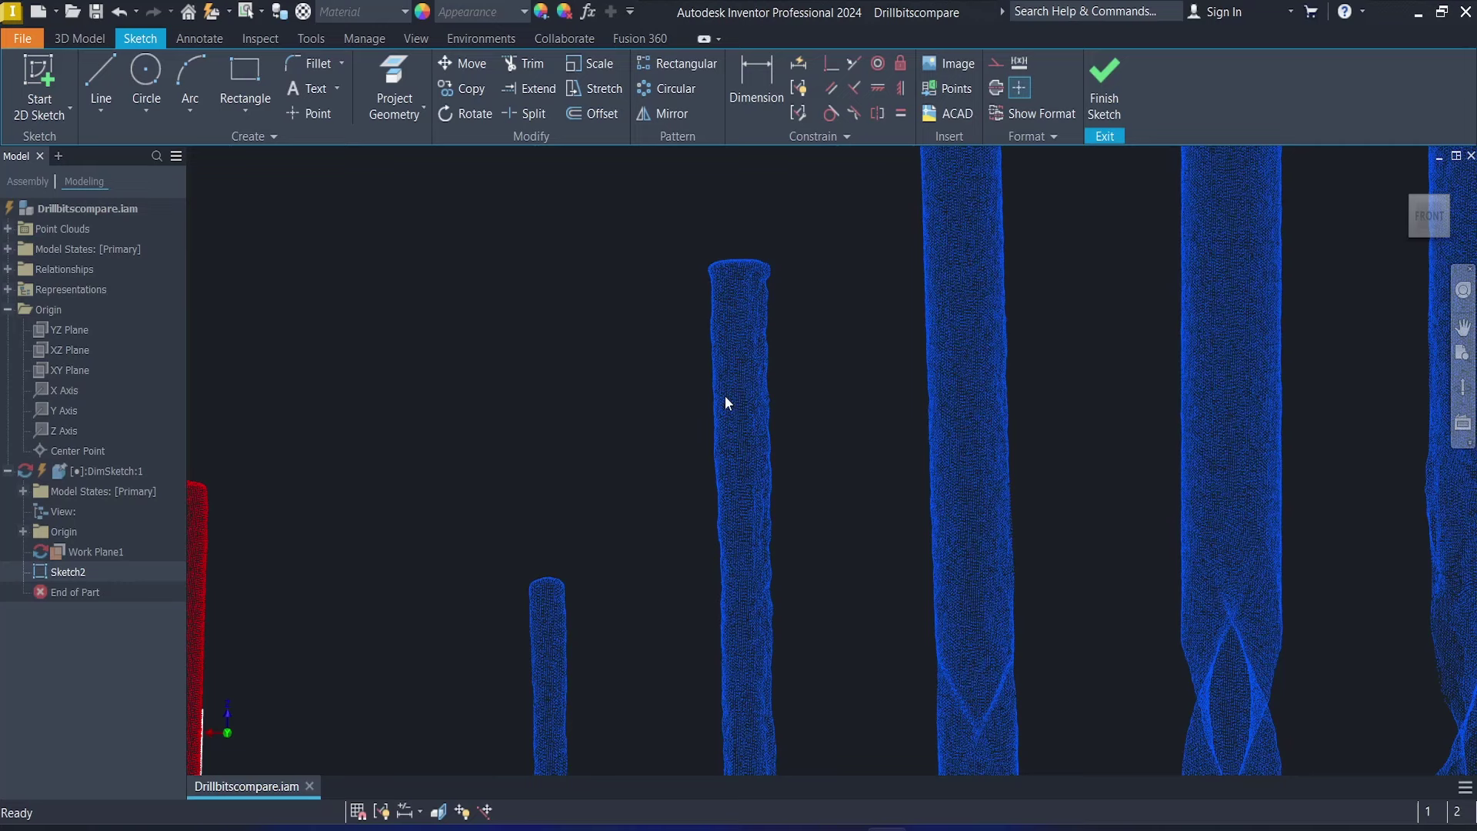
{"action": "scroll", "coordinate": [762, 350], "scroll_direction": "down", "scroll_amount": 3}
{"action": "scroll", "coordinate": [682, 307], "scroll_direction": "up", "scroll_amount": 5}
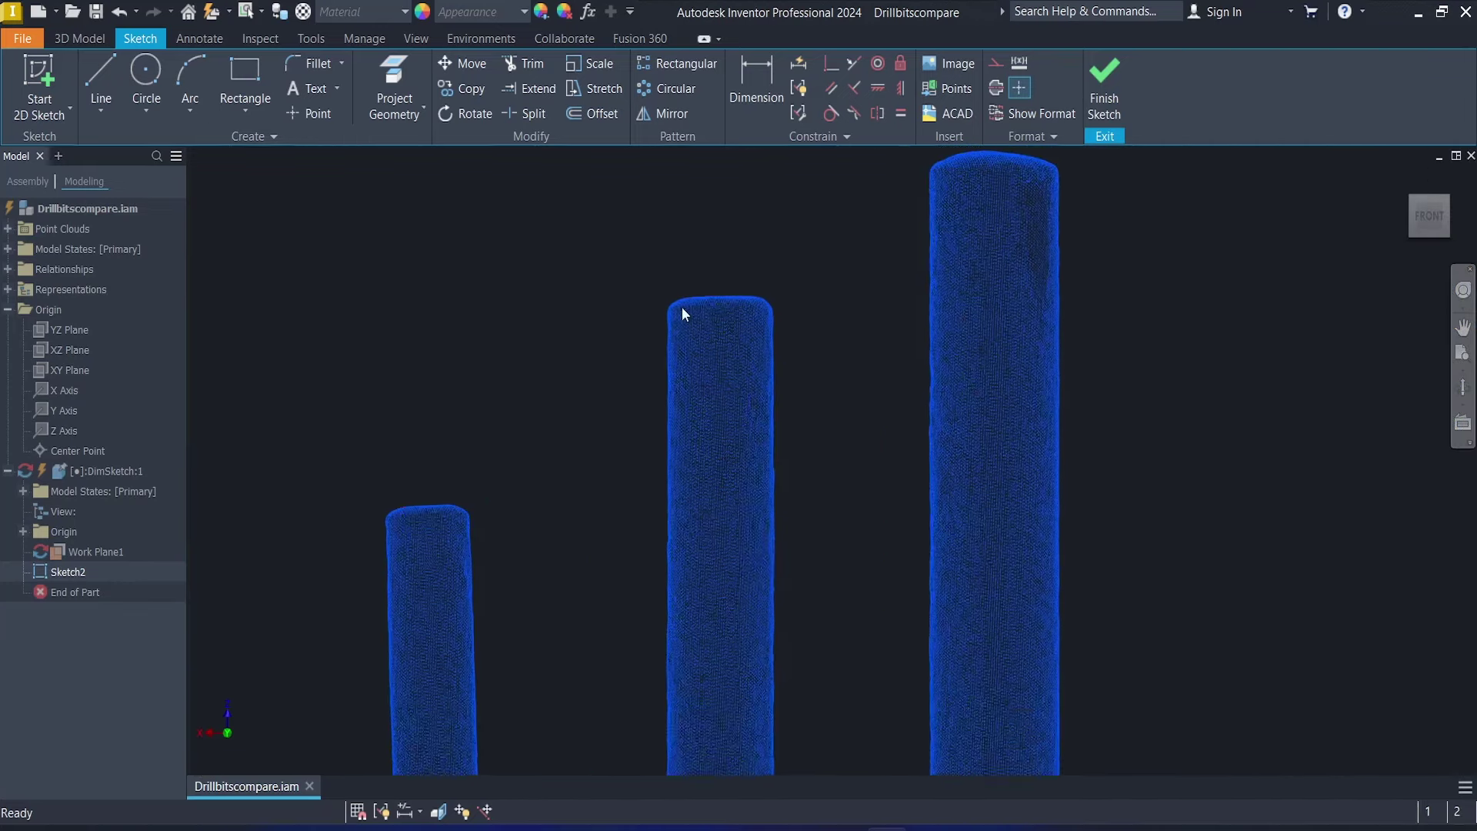
{"action": "key", "text": "l"}
{"action": "scroll", "coordinate": [808, 277], "scroll_direction": "up", "scroll_amount": 5}
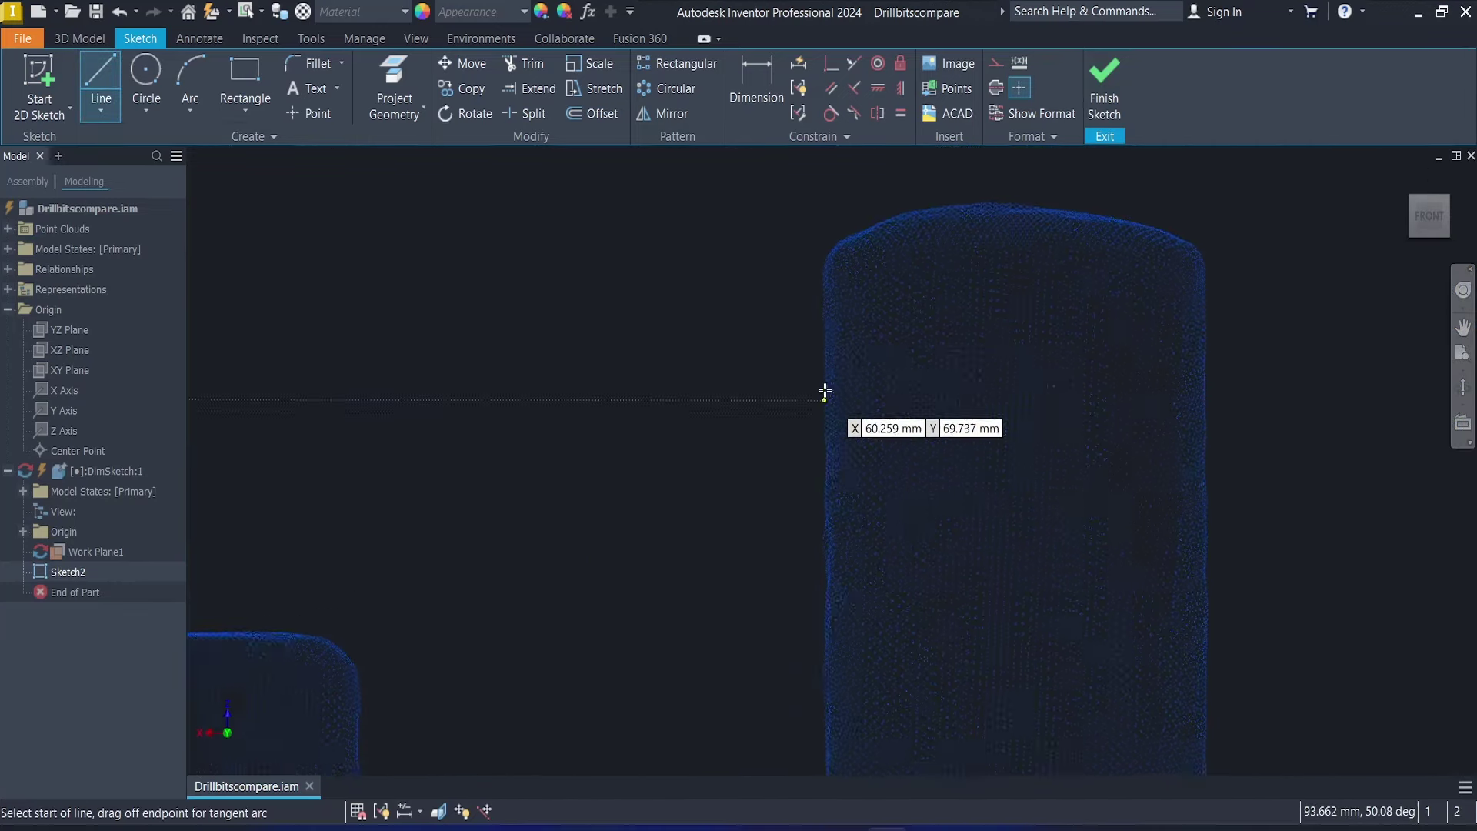
{"action": "scroll", "coordinate": [824, 272], "scroll_direction": "up", "scroll_amount": 3}
{"action": "middle_click_drag", "start_coordinate": [821, 163], "coordinate": [817, 261]}
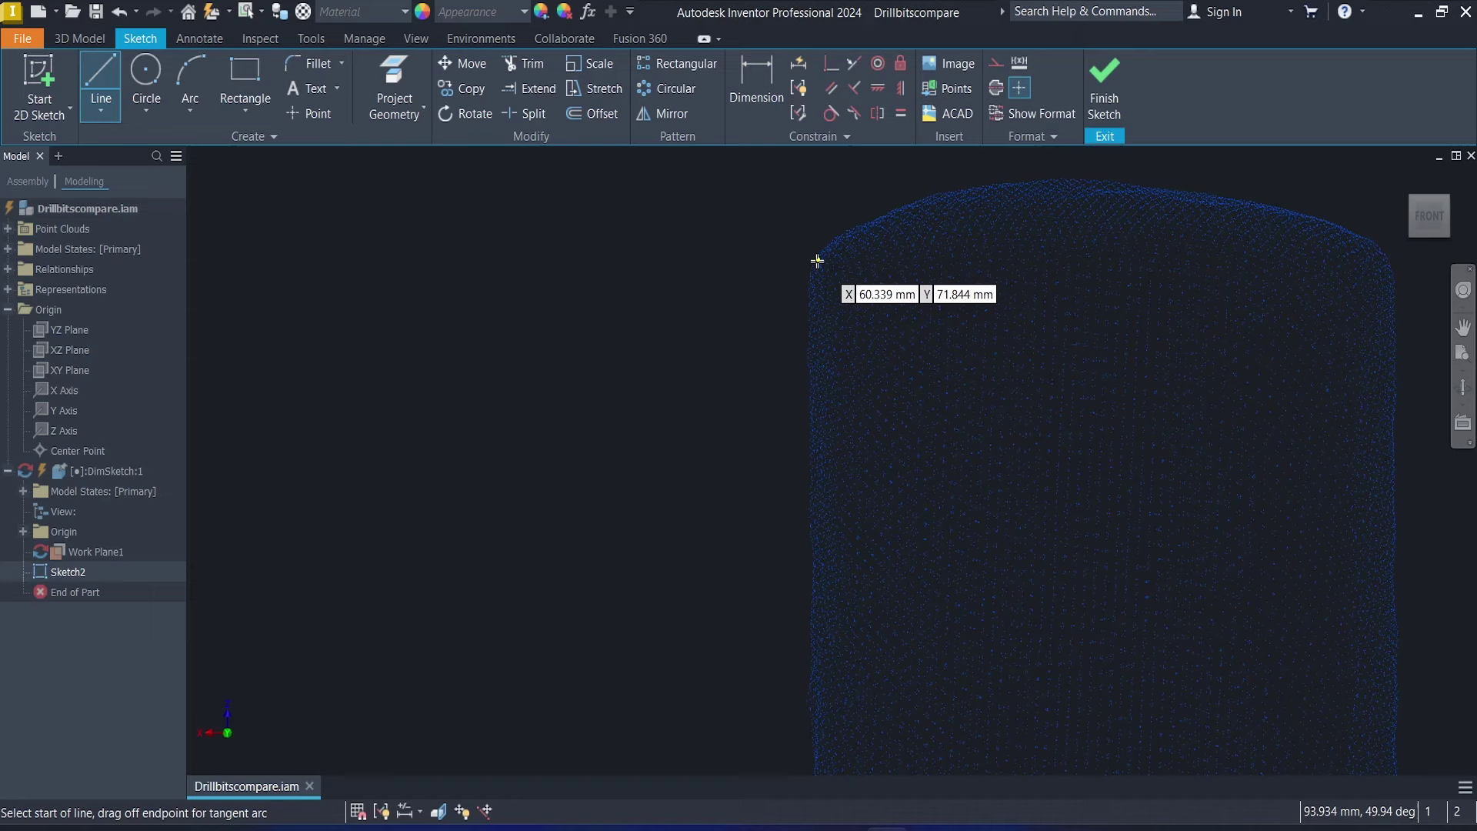
{"action": "left_click", "coordinate": [807, 287]}
{"action": "scroll", "coordinate": [814, 320], "scroll_direction": "up", "scroll_amount": 8}
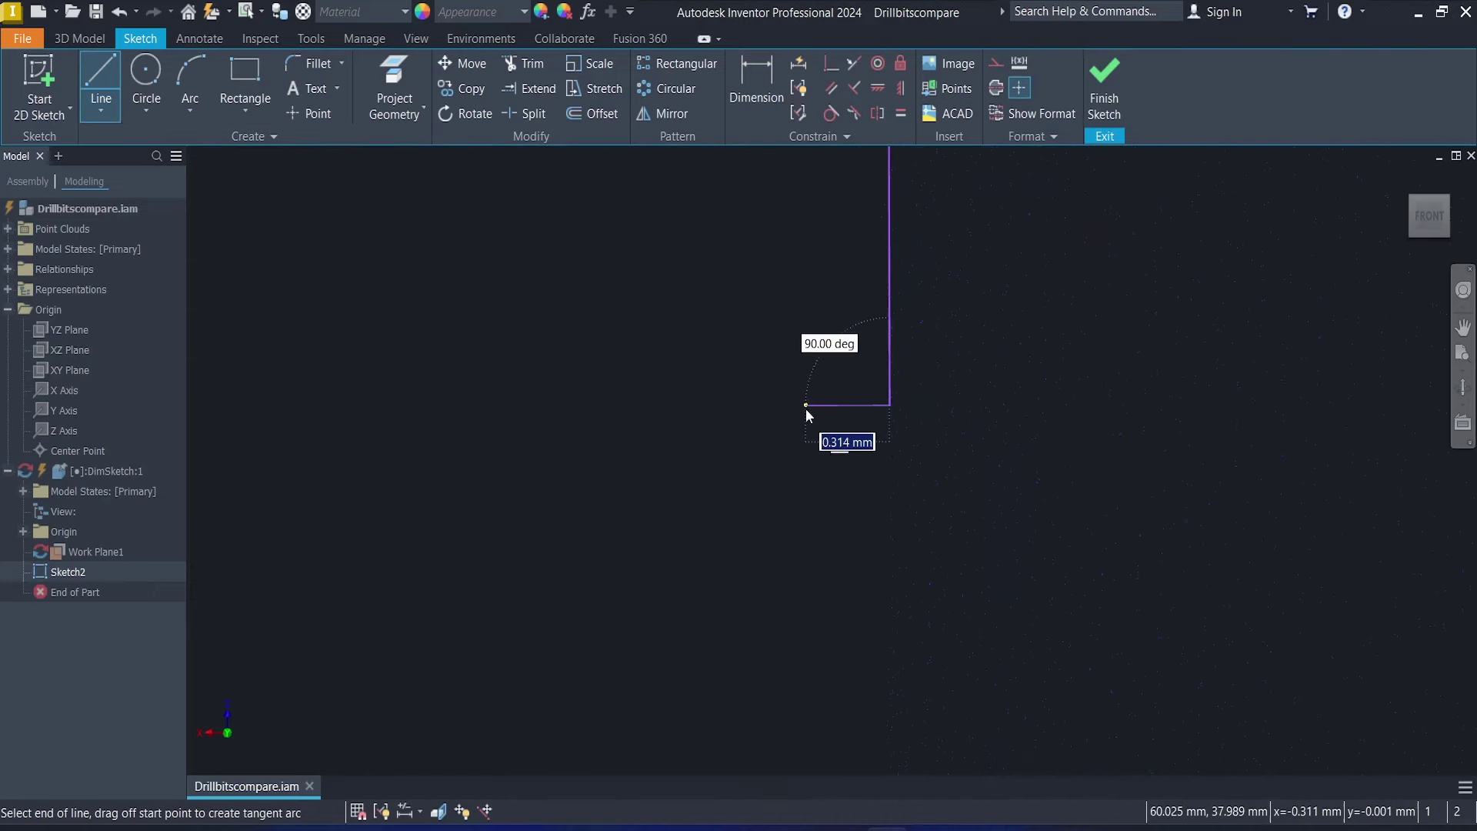
{"action": "scroll", "coordinate": [883, 405], "scroll_direction": "down", "scroll_amount": 5}
{"action": "key", "text": "Escape"}
Step: Sketch a line about 32 mm long down the right edge of the largest blue bit's shank
{"action": "left_click", "coordinate": [101, 81]}
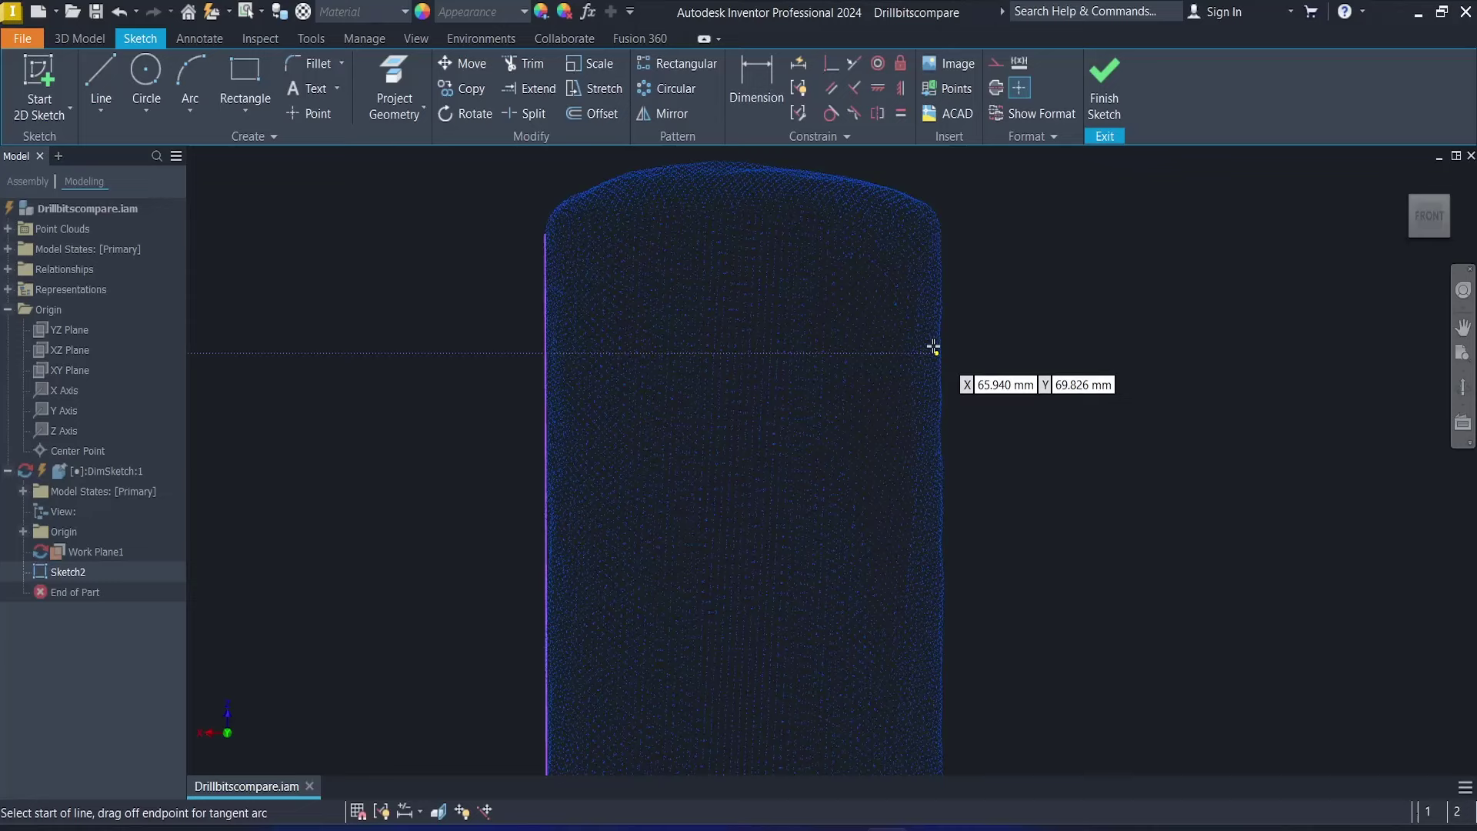
{"action": "scroll", "coordinate": [935, 344], "scroll_direction": "up", "scroll_amount": 3}
{"action": "left_click", "coordinate": [943, 339]}
{"action": "scroll", "coordinate": [907, 384], "scroll_direction": "down", "scroll_amount": 3}
{"action": "scroll", "coordinate": [850, 500], "scroll_direction": "up", "scroll_amount": 3}
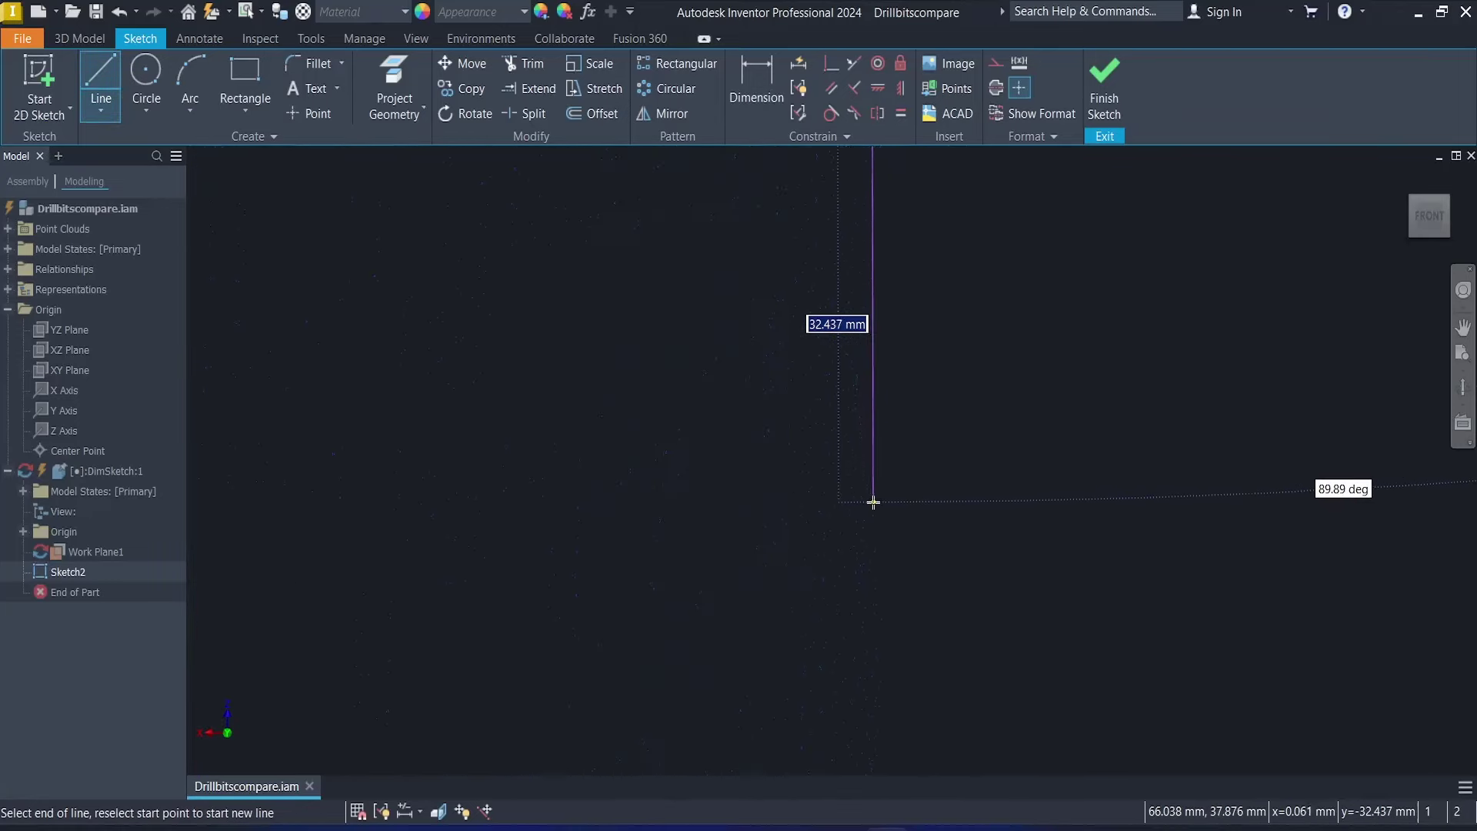
{"action": "left_click", "coordinate": [876, 502]}
{"action": "key", "text": "Escape"}
{"action": "scroll", "coordinate": [1042, 453], "scroll_direction": "down", "scroll_amount": 5}
{"action": "scroll", "coordinate": [538, 308], "scroll_direction": "up", "scroll_amount": 2}
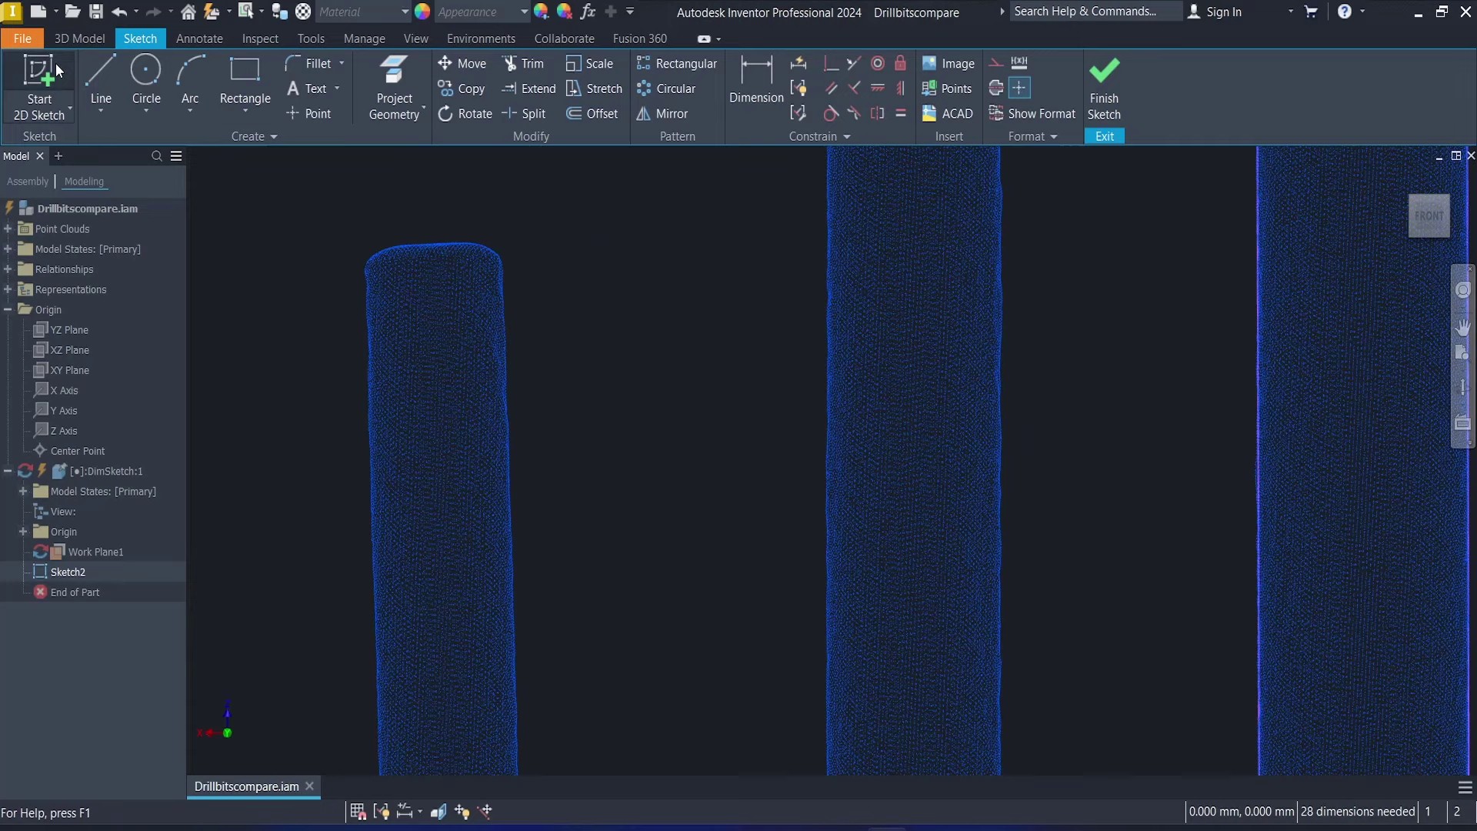
Step: Sketch a line about 25 mm long down the left edge of the second-largest blue bit's shank
{"action": "left_click", "coordinate": [100, 77]}
{"action": "scroll", "coordinate": [811, 283], "scroll_direction": "up", "scroll_amount": 2}
{"action": "left_click", "coordinate": [810, 284]}
{"action": "scroll", "coordinate": [811, 284], "scroll_direction": "down", "scroll_amount": 3}
{"action": "scroll", "coordinate": [796, 424], "scroll_direction": "up", "scroll_amount": 5}
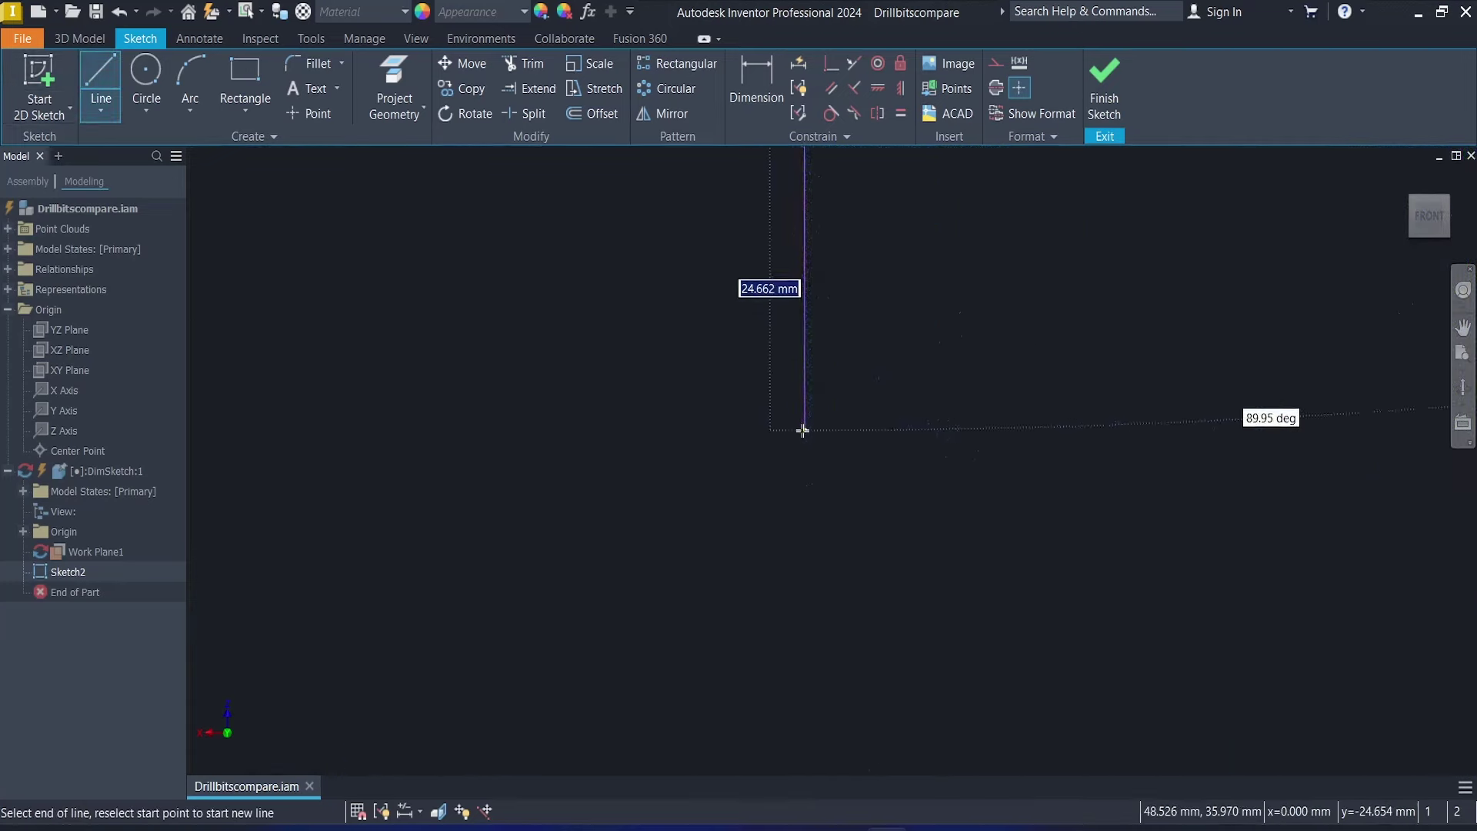
{"action": "left_click", "coordinate": [802, 430]}
{"action": "right_click", "coordinate": [758, 423]}
{"action": "left_click", "coordinate": [838, 422]}
Step: Sketch a line about 25 mm long up the right edge of the second-largest blue bit's shank
{"action": "key", "text": "l"}
{"action": "middle_click_drag", "start_coordinate": [1252, 414], "coordinate": [774, 413]}
{"action": "middle_click_drag", "start_coordinate": [1239, 517], "coordinate": [1154, 439]}
{"action": "left_click", "coordinate": [1144, 412]}
{"action": "scroll", "coordinate": [1101, 397], "scroll_direction": "down", "scroll_amount": 2}
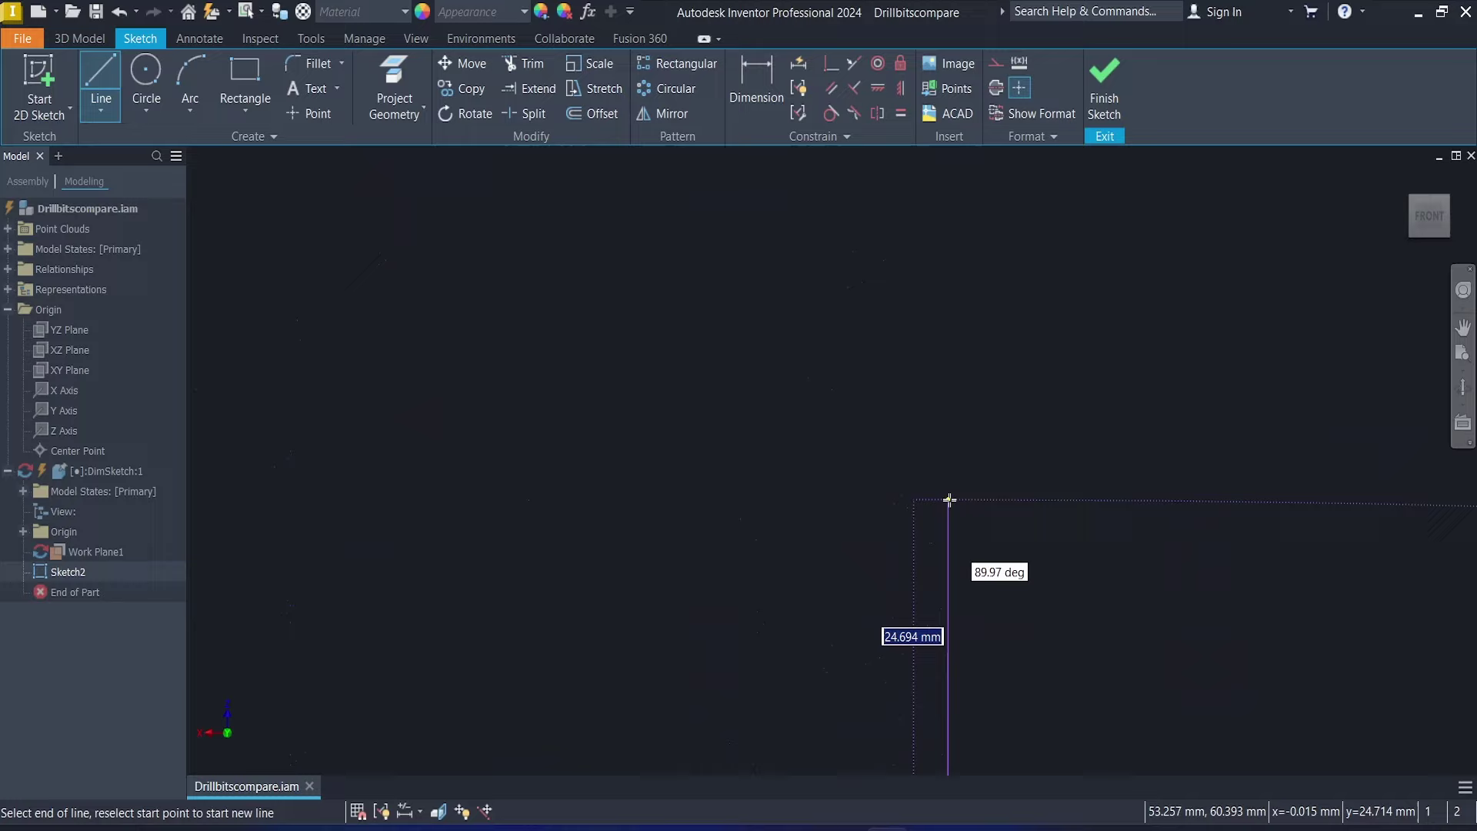
{"action": "left_click", "coordinate": [929, 488]}
{"action": "right_click", "coordinate": [991, 475]}
{"action": "left_click", "coordinate": [1071, 475]}
Step: Sketch a line about 14 mm long up the left edge of the middle-sized blue bit's shank
{"action": "scroll", "coordinate": [1085, 356], "scroll_direction": "down", "scroll_amount": 5}
{"action": "key", "text": "l"}
{"action": "scroll", "coordinate": [681, 634], "scroll_direction": "up", "scroll_amount": 1}
{"action": "middle_click_drag", "start_coordinate": [681, 634], "coordinate": [923, 431]}
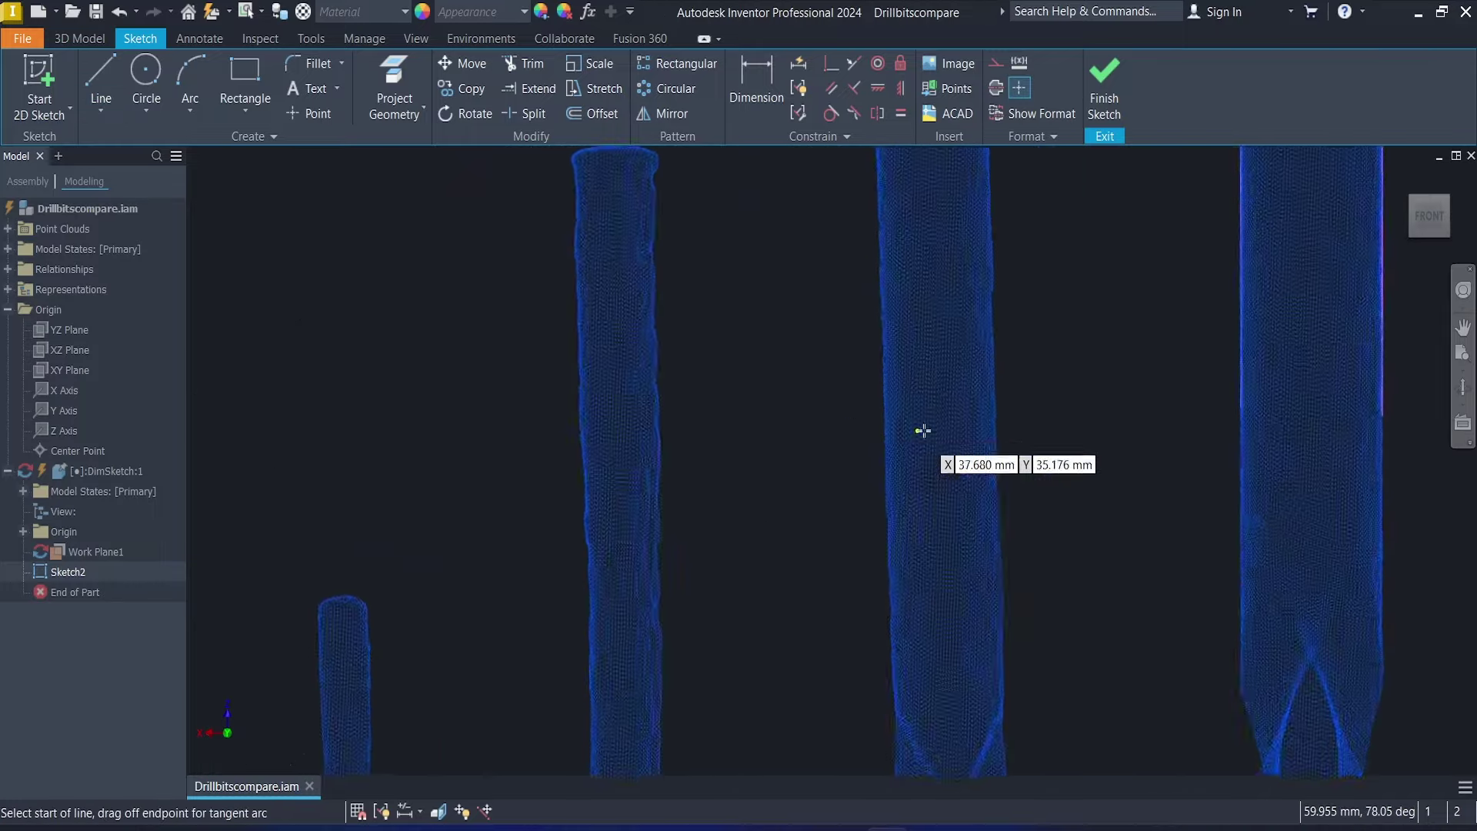
{"action": "scroll", "coordinate": [886, 239], "scroll_direction": "up", "scroll_amount": 2}
{"action": "middle_click_drag", "start_coordinate": [886, 240], "coordinate": [910, 584]}
{"action": "scroll", "coordinate": [910, 584], "scroll_direction": "up", "scroll_amount": 4}
{"action": "left_click", "coordinate": [920, 580]}
{"action": "scroll", "coordinate": [920, 581], "scroll_direction": "down", "scroll_amount": 6}
{"action": "scroll", "coordinate": [838, 384], "scroll_direction": "up", "scroll_amount": 3}
{"action": "middle_click_drag", "start_coordinate": [834, 399], "coordinate": [844, 447]}
{"action": "scroll", "coordinate": [844, 447], "scroll_direction": "up", "scroll_amount": 2}
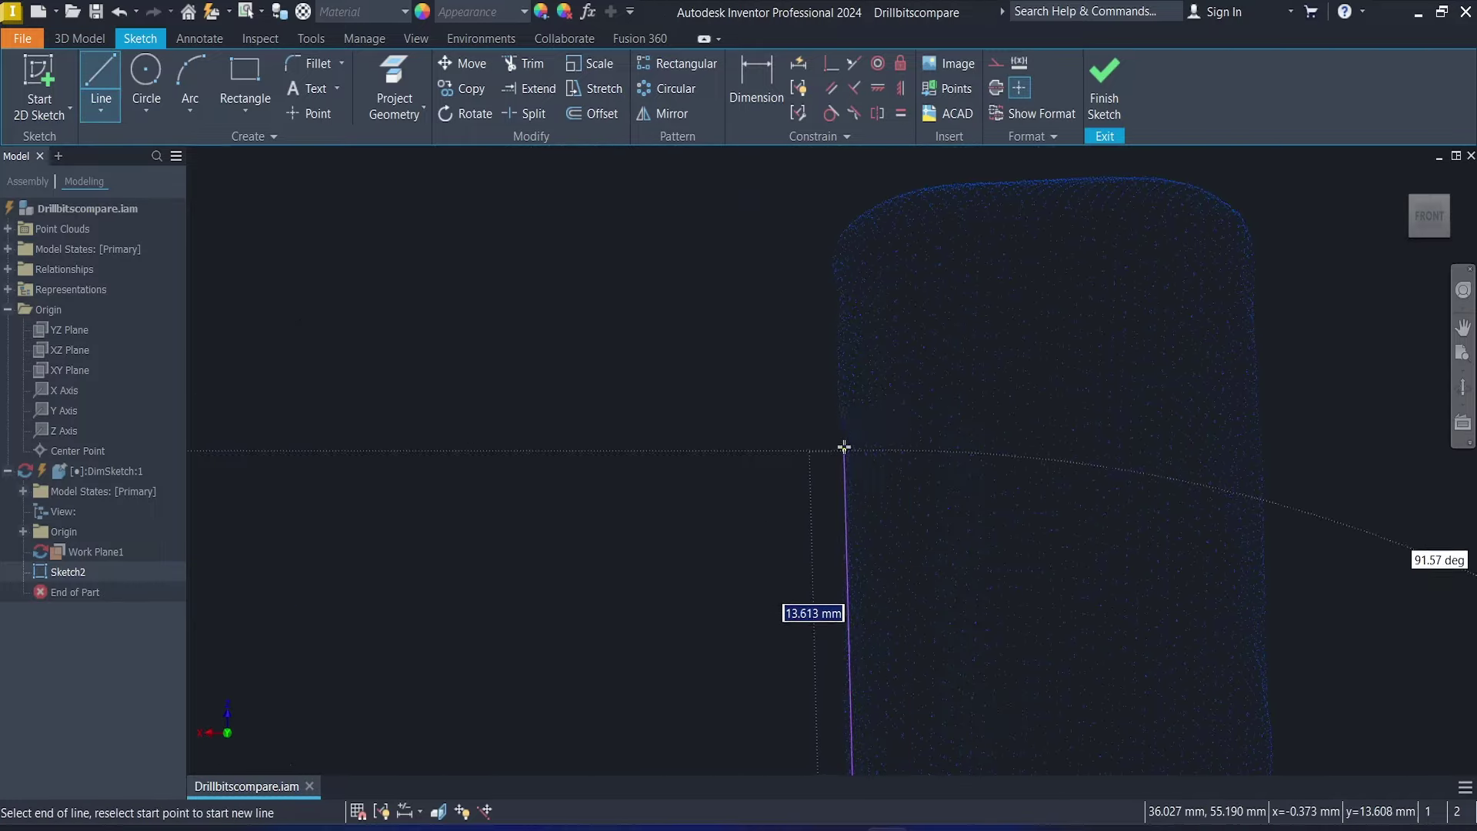
{"action": "left_click", "coordinate": [844, 447]}
{"action": "right_click", "coordinate": [842, 450]}
{"action": "left_click", "coordinate": [924, 450]}
Step: Sketch a line down the right edge of the middle-sized blue bit's shank and leave the Line tool
{"action": "key", "text": "l"}
{"action": "middle_click_drag", "start_coordinate": [1154, 400], "coordinate": [951, 342]}
{"action": "scroll", "coordinate": [1018, 339], "scroll_direction": "up", "scroll_amount": 4}
{"action": "left_click", "coordinate": [1031, 320]}
{"action": "scroll", "coordinate": [1000, 384], "scroll_direction": "down", "scroll_amount": 4}
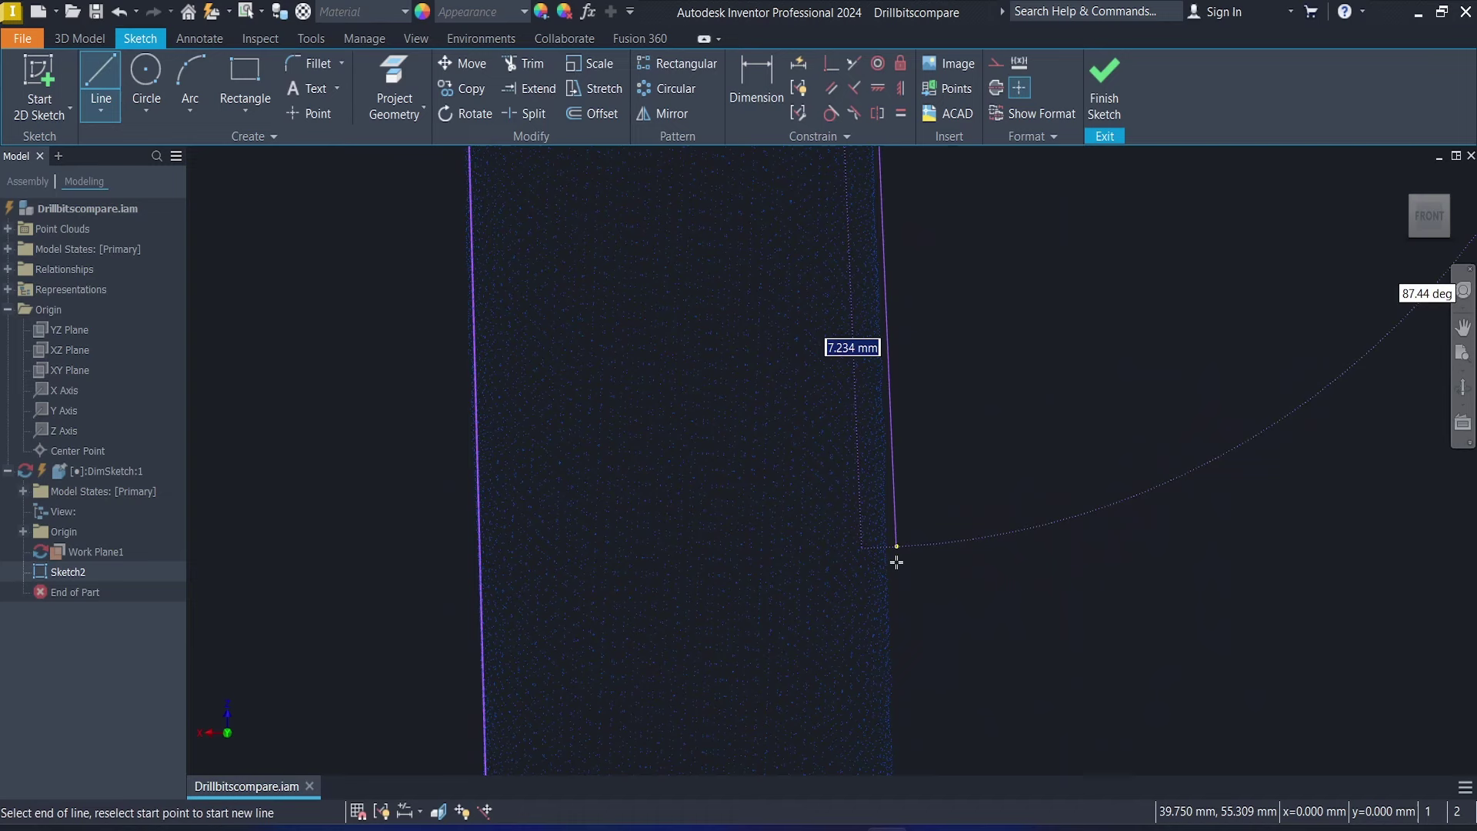
{"action": "middle_click_drag", "start_coordinate": [896, 561], "coordinate": [839, 681]}
{"action": "scroll", "coordinate": [907, 396], "scroll_direction": "up", "scroll_amount": 2}
{"action": "left_click", "coordinate": [901, 393]}
{"action": "scroll", "coordinate": [827, 638], "scroll_direction": "down", "scroll_amount": 6}
{"action": "key", "text": "Escape"}
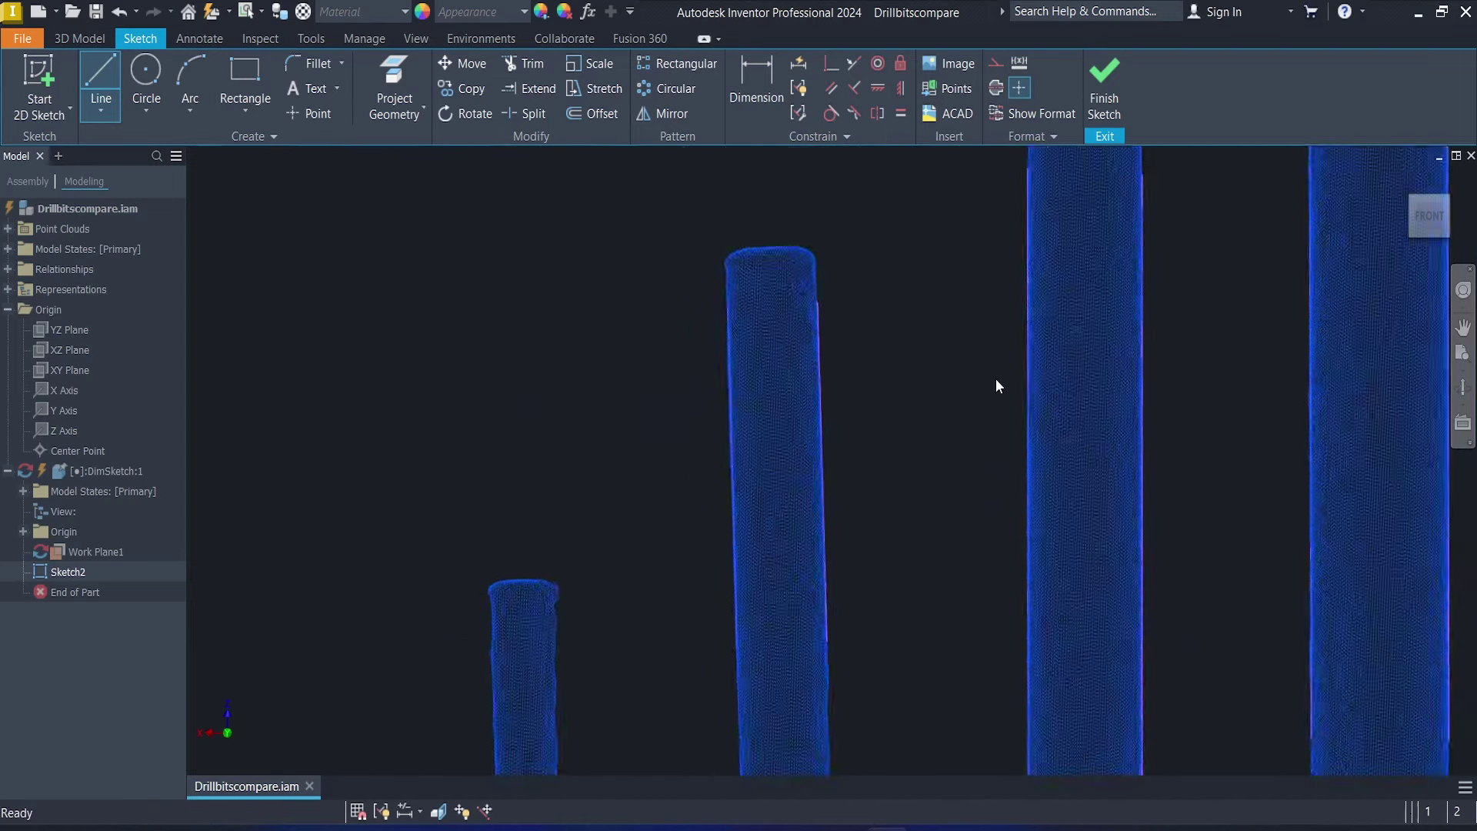
Step: Apply the Fix constraint to the six traced edge lines on the three largest blue bits
{"action": "scroll", "coordinate": [996, 380], "scroll_direction": "down", "scroll_amount": 1}
{"action": "middle_click_drag", "start_coordinate": [996, 380], "coordinate": [802, 366]}
{"action": "left_click", "coordinate": [899, 63]}
{"action": "left_click", "coordinate": [598, 417]}
{"action": "left_click", "coordinate": [670, 419]}
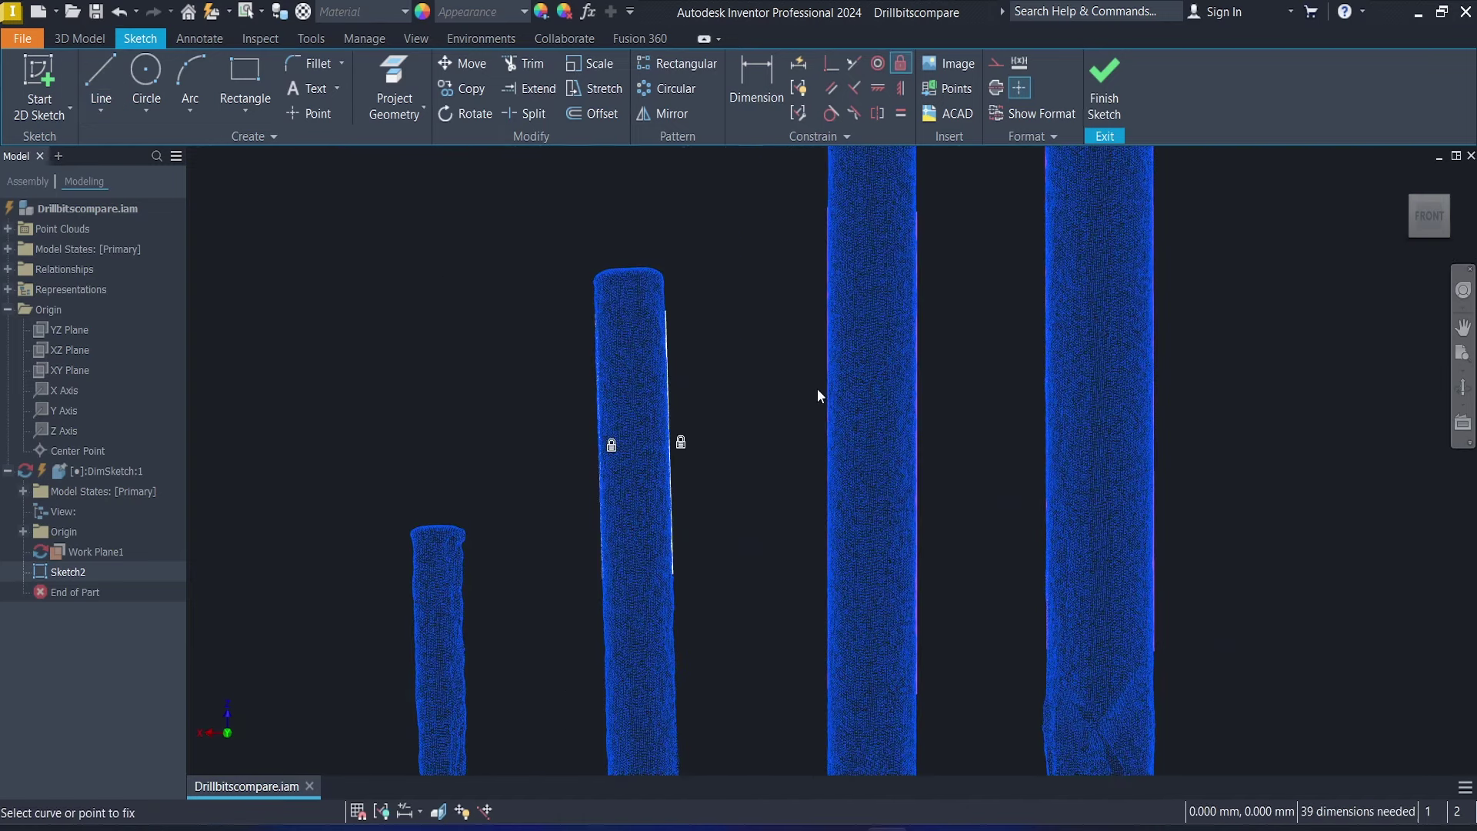
{"action": "left_click", "coordinate": [827, 389]}
{"action": "left_click", "coordinate": [916, 383]}
{"action": "left_click", "coordinate": [1047, 375]}
{"action": "left_click", "coordinate": [1153, 377]}
{"action": "key", "text": "Escape"}
Step: Dimension the shank width between the two traced edge lines of the largest red bit, placing it above the bit
{"action": "scroll", "coordinate": [1282, 405], "scroll_direction": "down", "scroll_amount": 5}
{"action": "scroll", "coordinate": [868, 354], "scroll_direction": "up", "scroll_amount": 5}
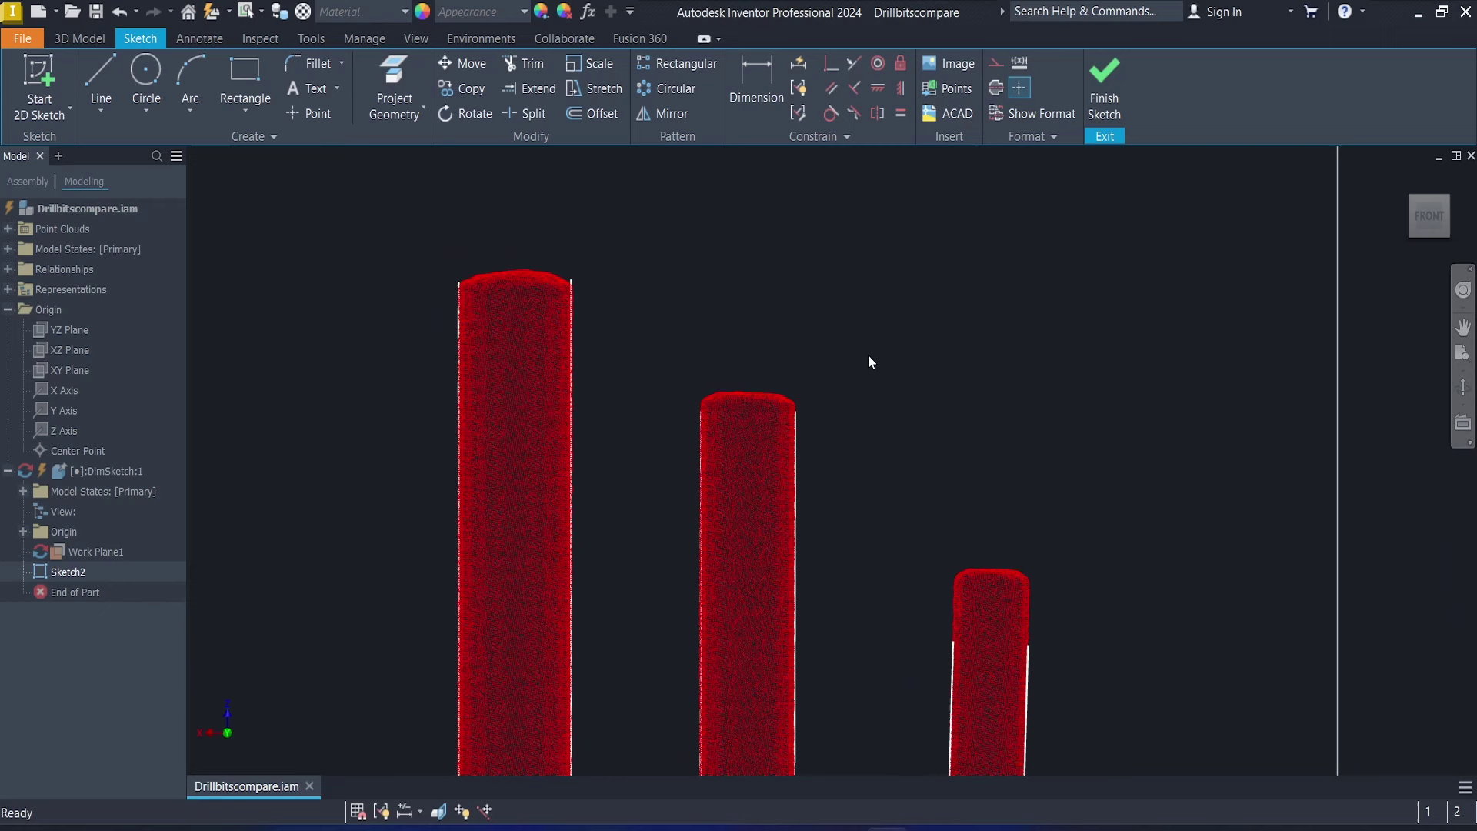
{"action": "scroll", "coordinate": [873, 359], "scroll_direction": "up", "scroll_amount": 4}
{"action": "key", "text": "d"}
{"action": "left_click", "coordinate": [418, 329]}
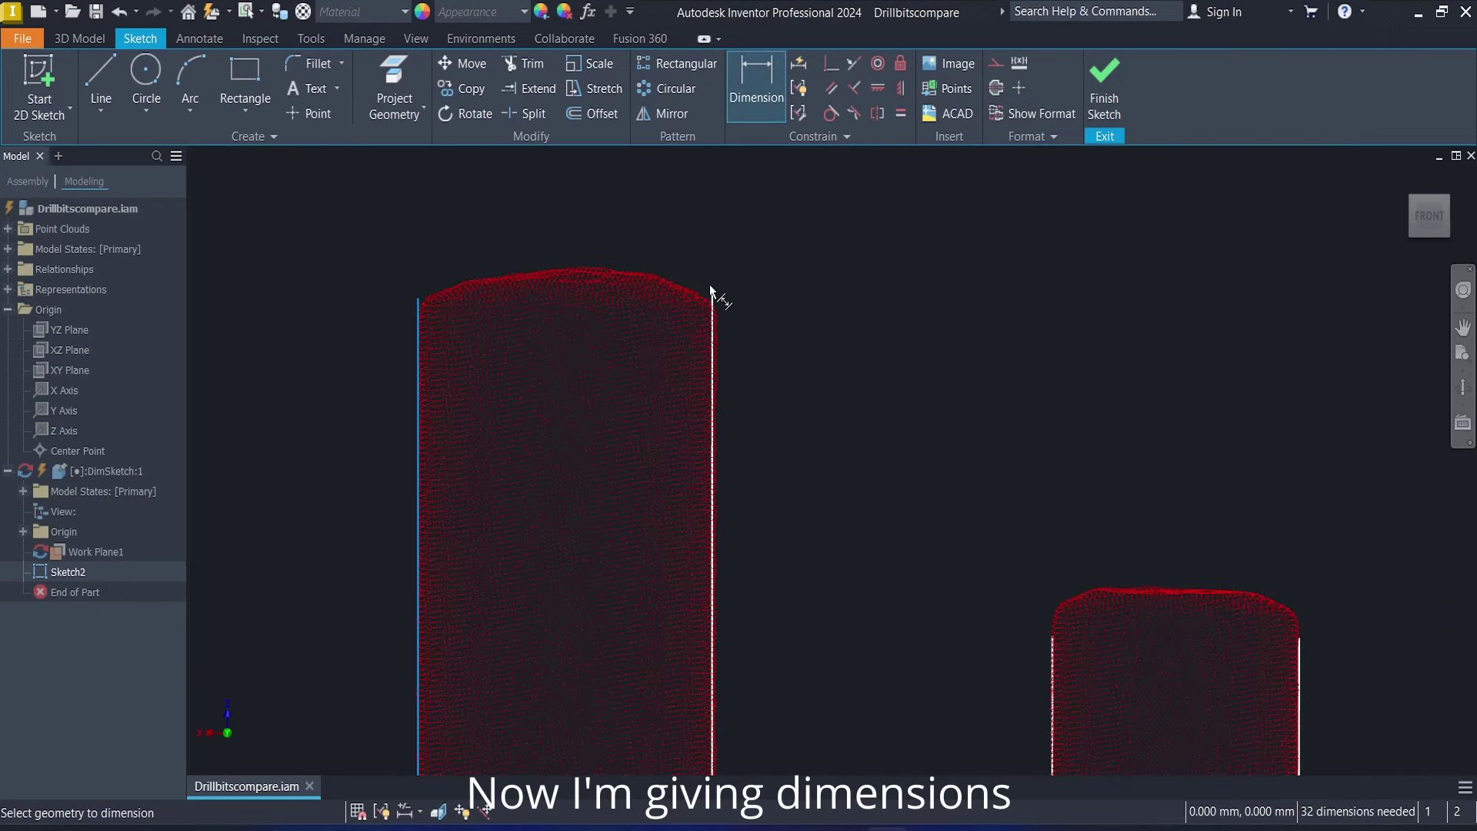
{"action": "left_click", "coordinate": [711, 291]}
{"action": "left_click", "coordinate": [641, 241]}
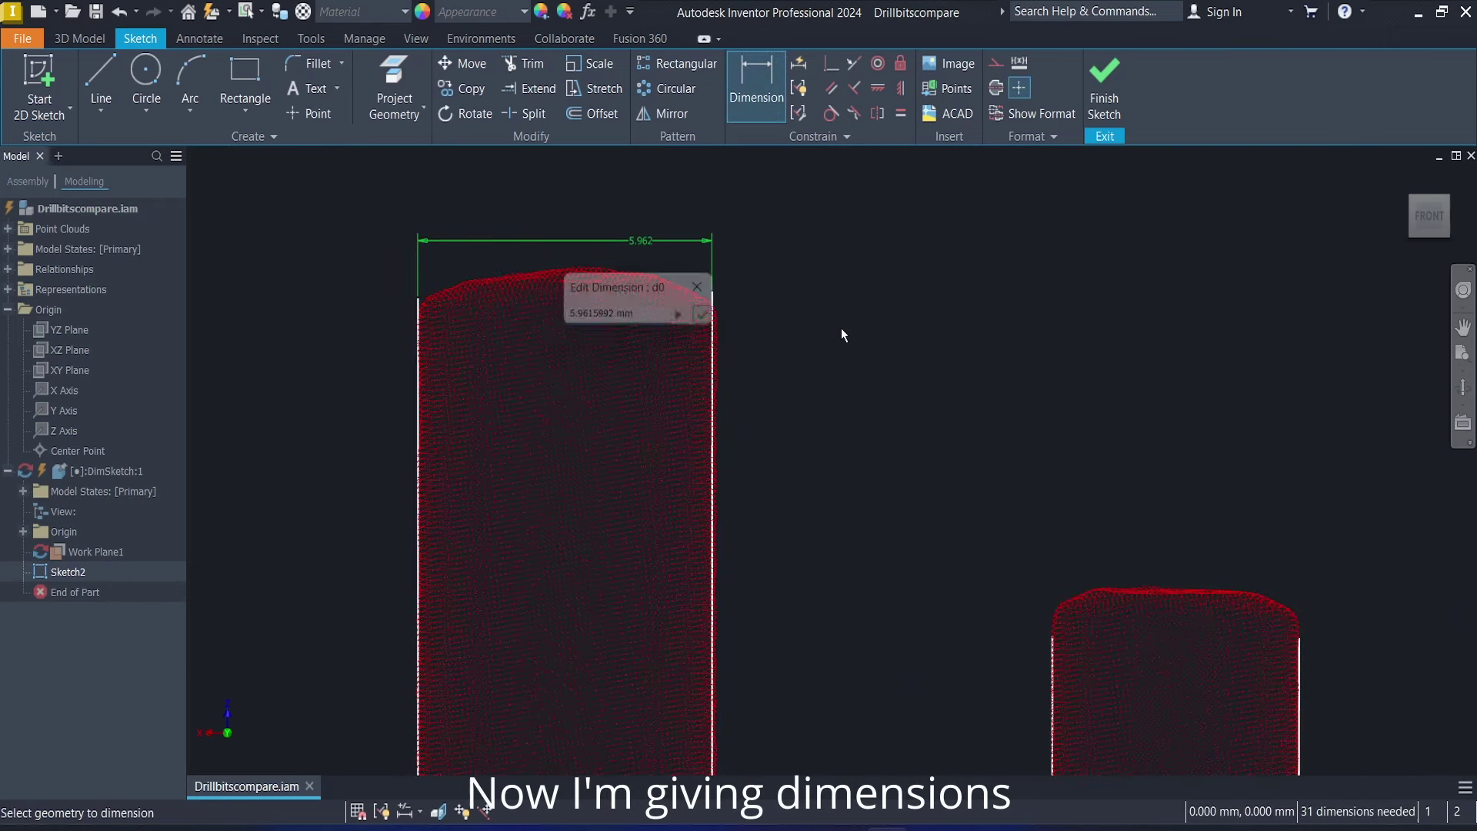
Step: Dimension the shank width between the two traced edge lines of the second-largest red bit, placing it above the bit
{"action": "mouse_move", "coordinate": [878, 330]}
{"action": "middle_mouse_down"}
{"action": "mouse_move", "coordinate": [825, 555]}
{"action": "mouse_move", "coordinate": [861, 667]}
{"action": "middle_mouse_up"}
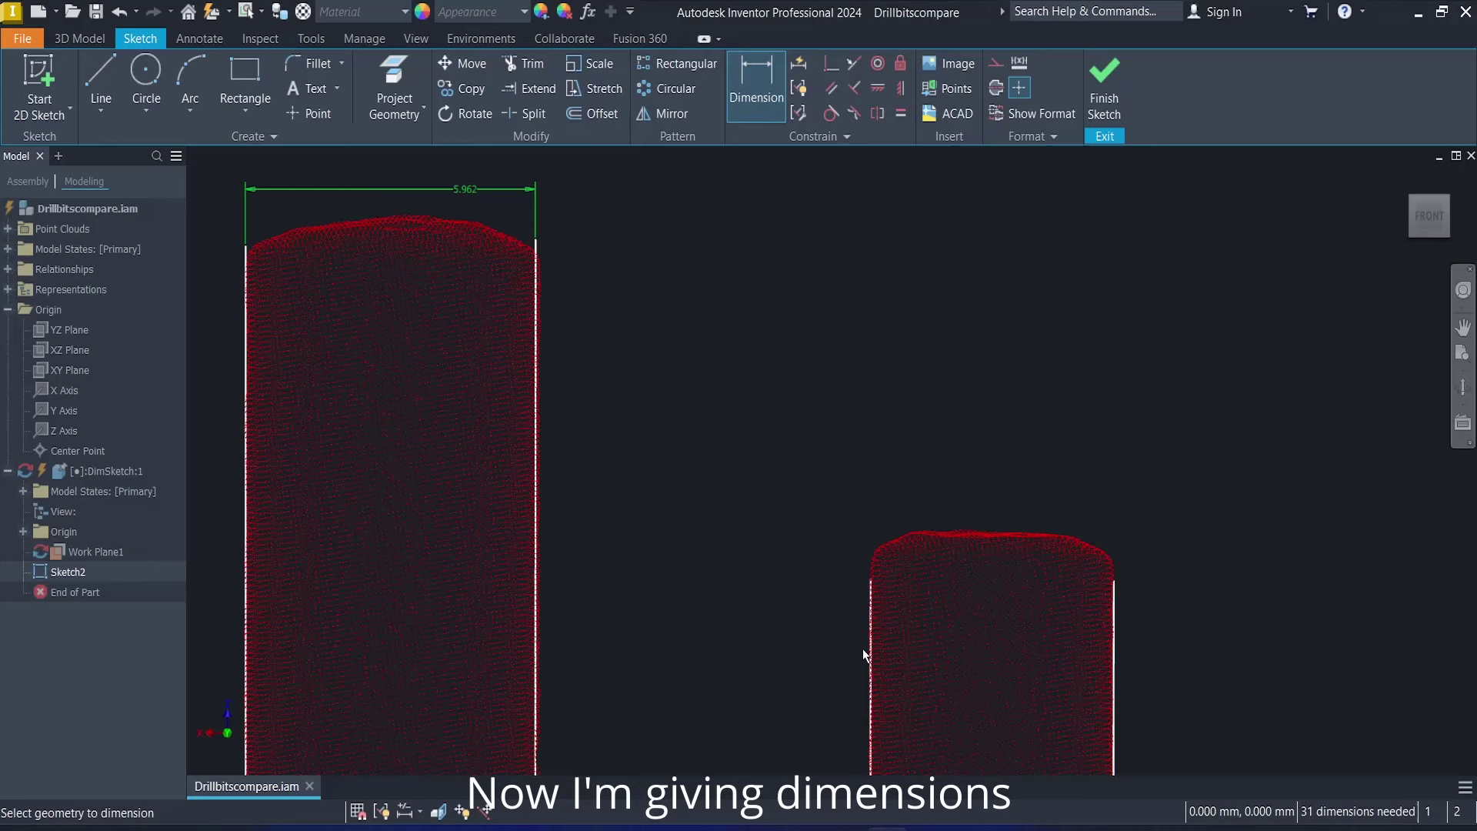
{"action": "left_click", "coordinate": [870, 654]}
{"action": "left_click", "coordinate": [1114, 593]}
{"action": "left_click", "coordinate": [1015, 491]}
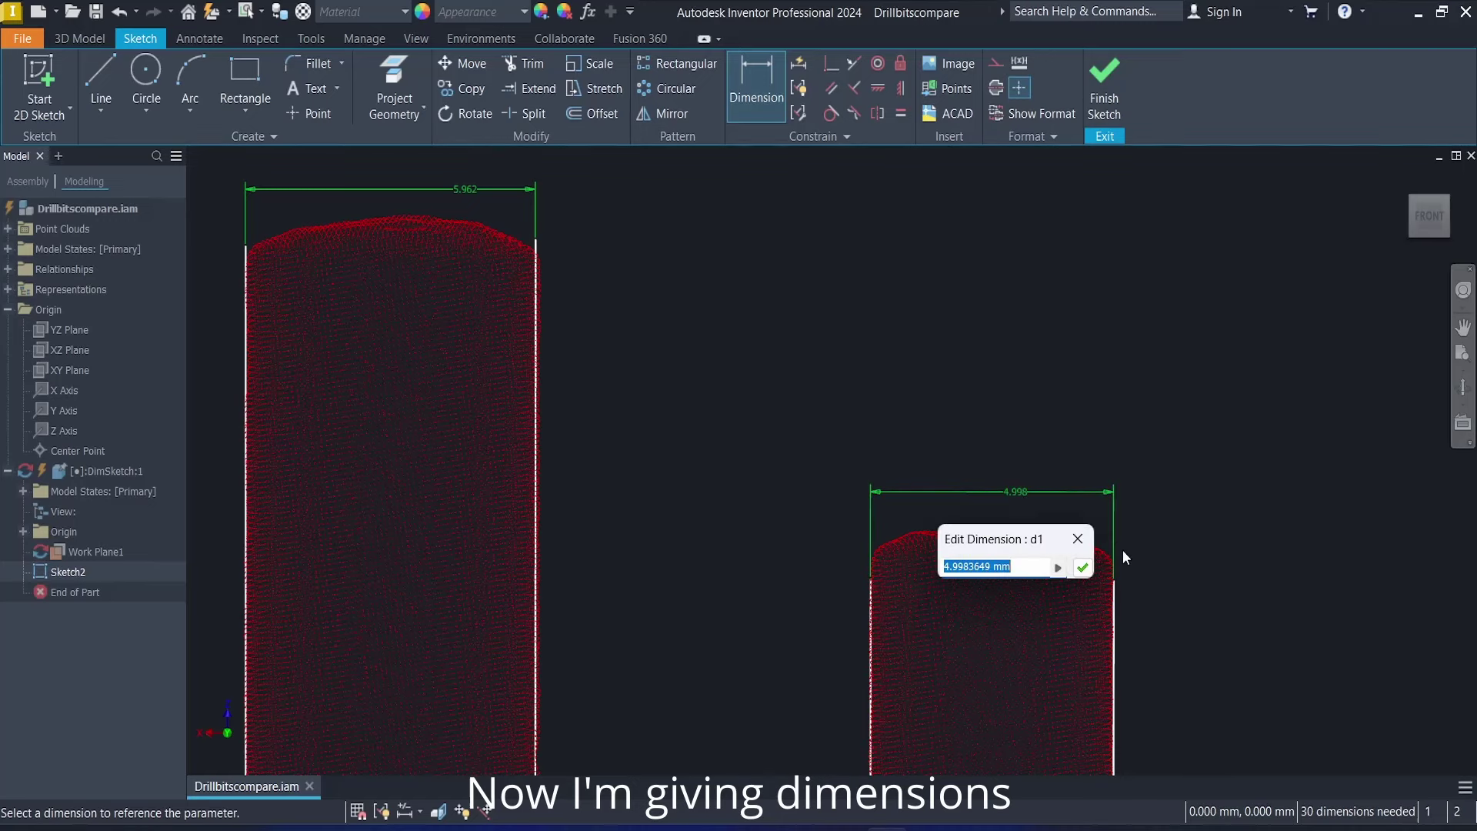
{"action": "key", "text": "Return"}
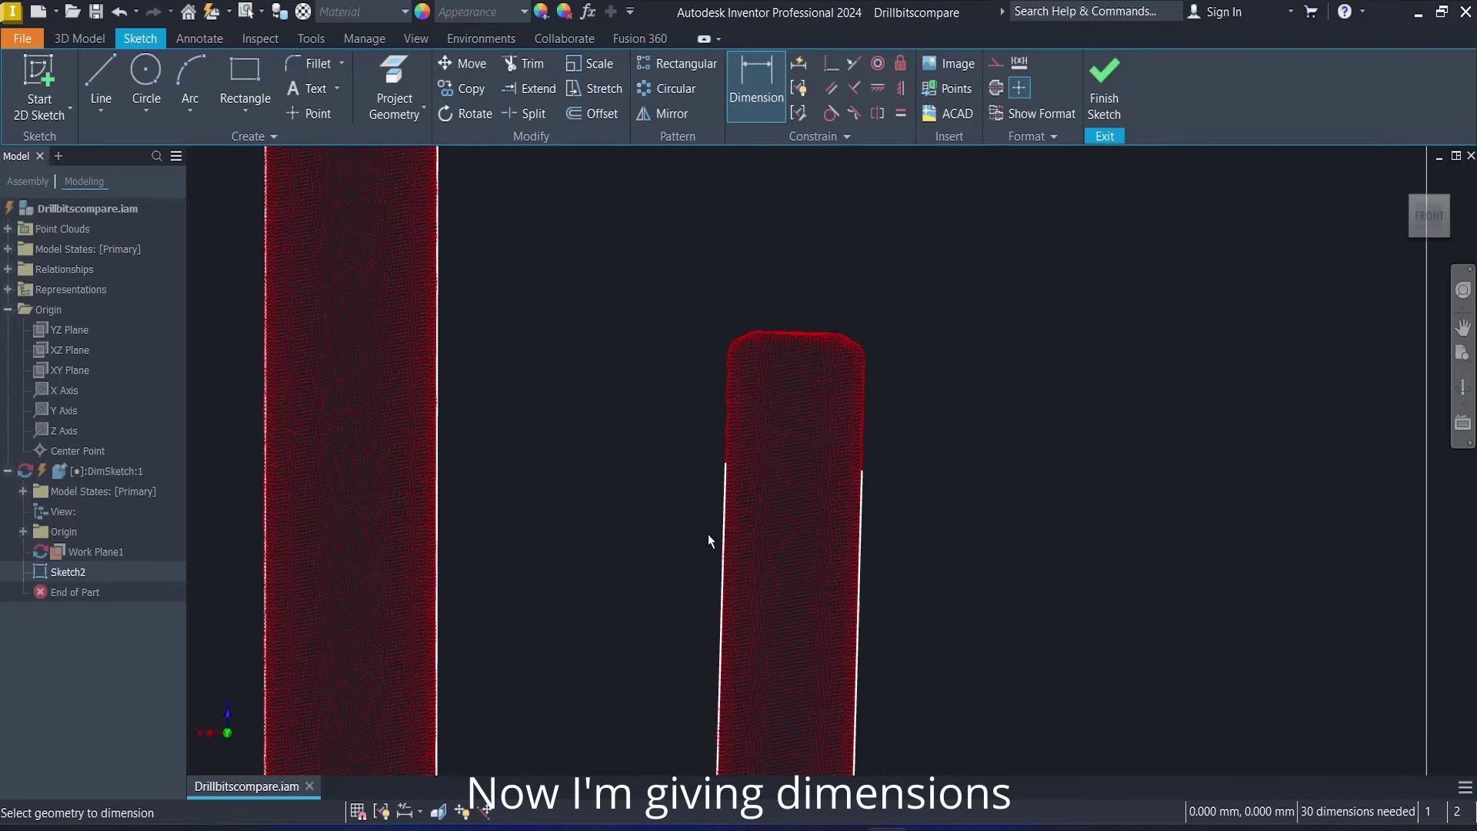
Step: Dimension the middle-sized red bit's shank width above the bit, accepting it as a driven dimension
{"action": "left_click", "coordinate": [723, 539]}
{"action": "left_click", "coordinate": [861, 485]}
{"action": "left_click", "coordinate": [820, 307]}
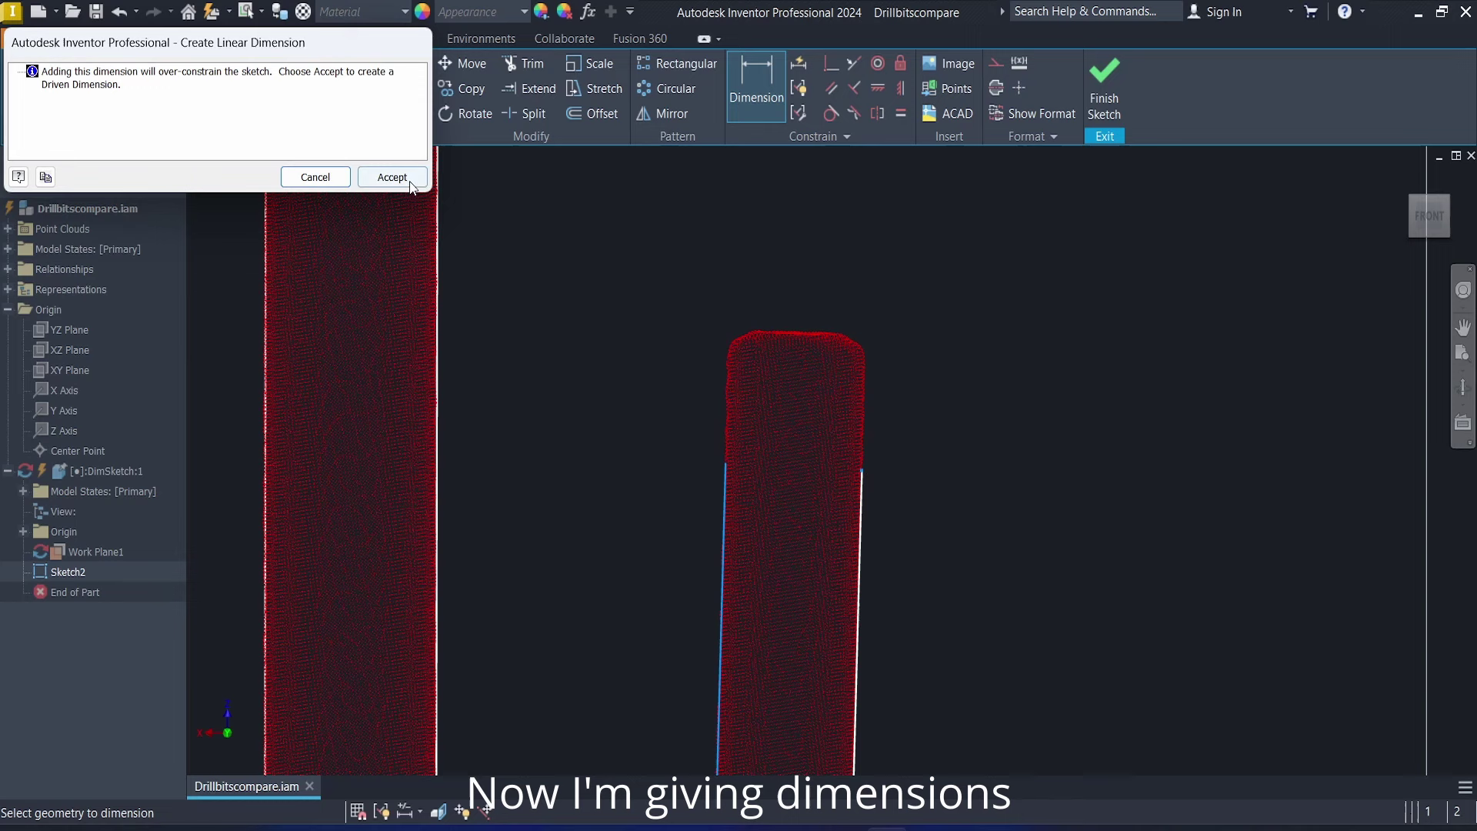
{"action": "left_click", "coordinate": [410, 183]}
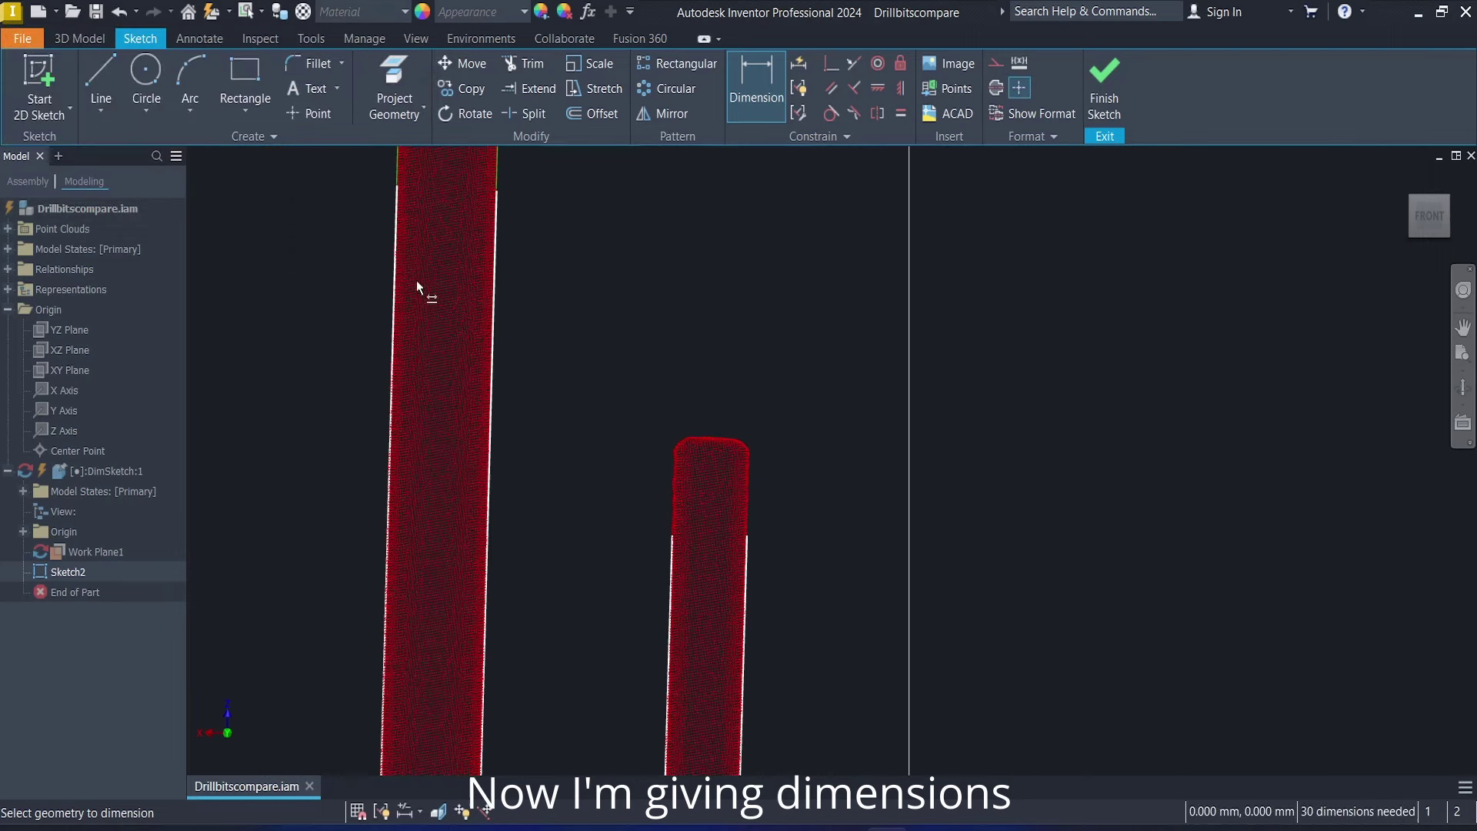
Step: Dimension the second-smallest red bit's shank width above the bit, accepting it as a driven dimension
{"action": "left_click", "coordinate": [673, 556]}
{"action": "left_click", "coordinate": [746, 538]}
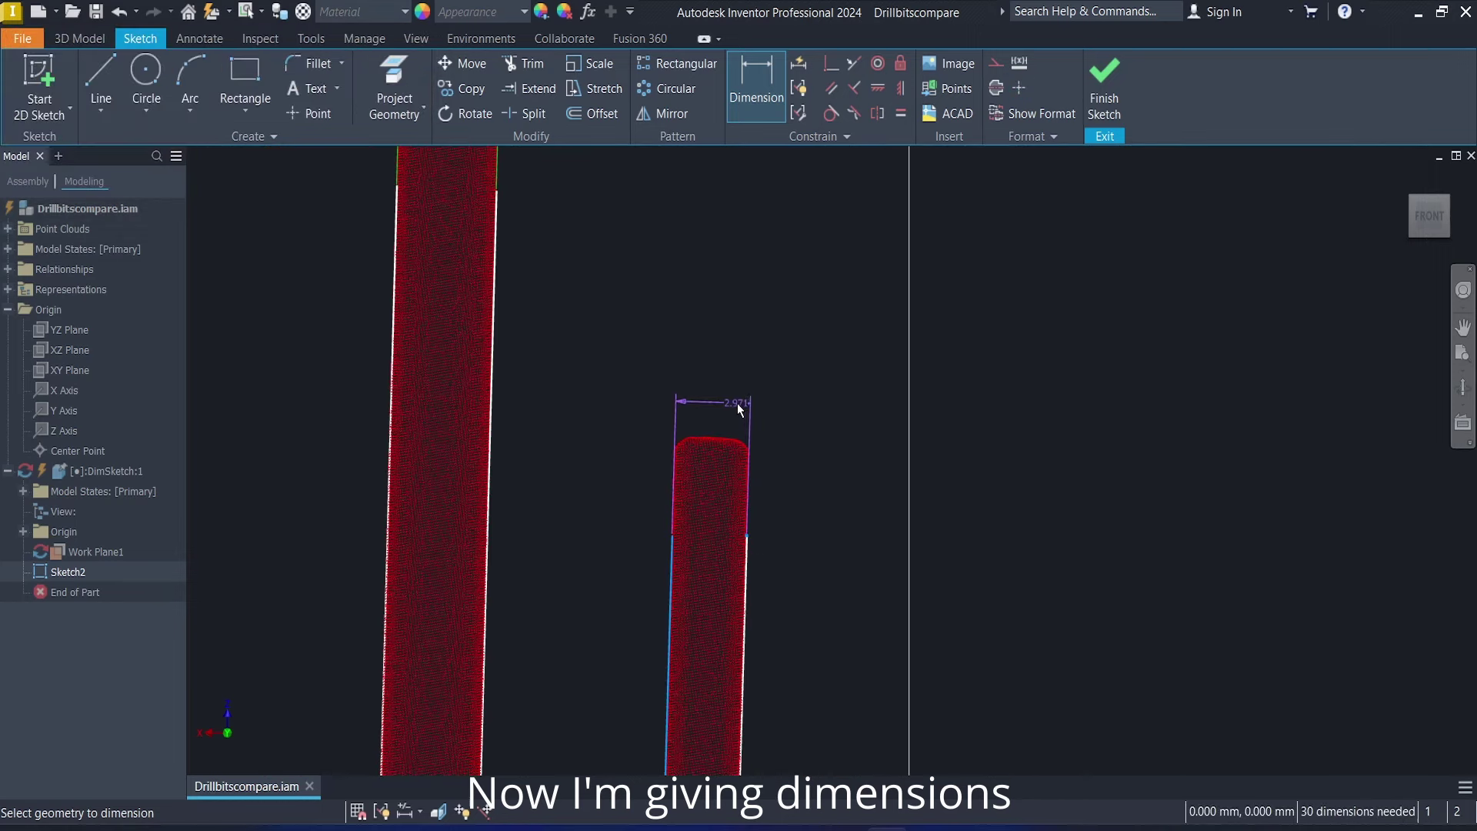
{"action": "left_click", "coordinate": [741, 407]}
{"action": "left_click", "coordinate": [392, 177]}
Step: Add a driven width dimension between the smallest red bit's traced edge lines, placing it just above the lines
{"action": "scroll", "coordinate": [843, 312], "scroll_direction": "down", "scroll_amount": 5}
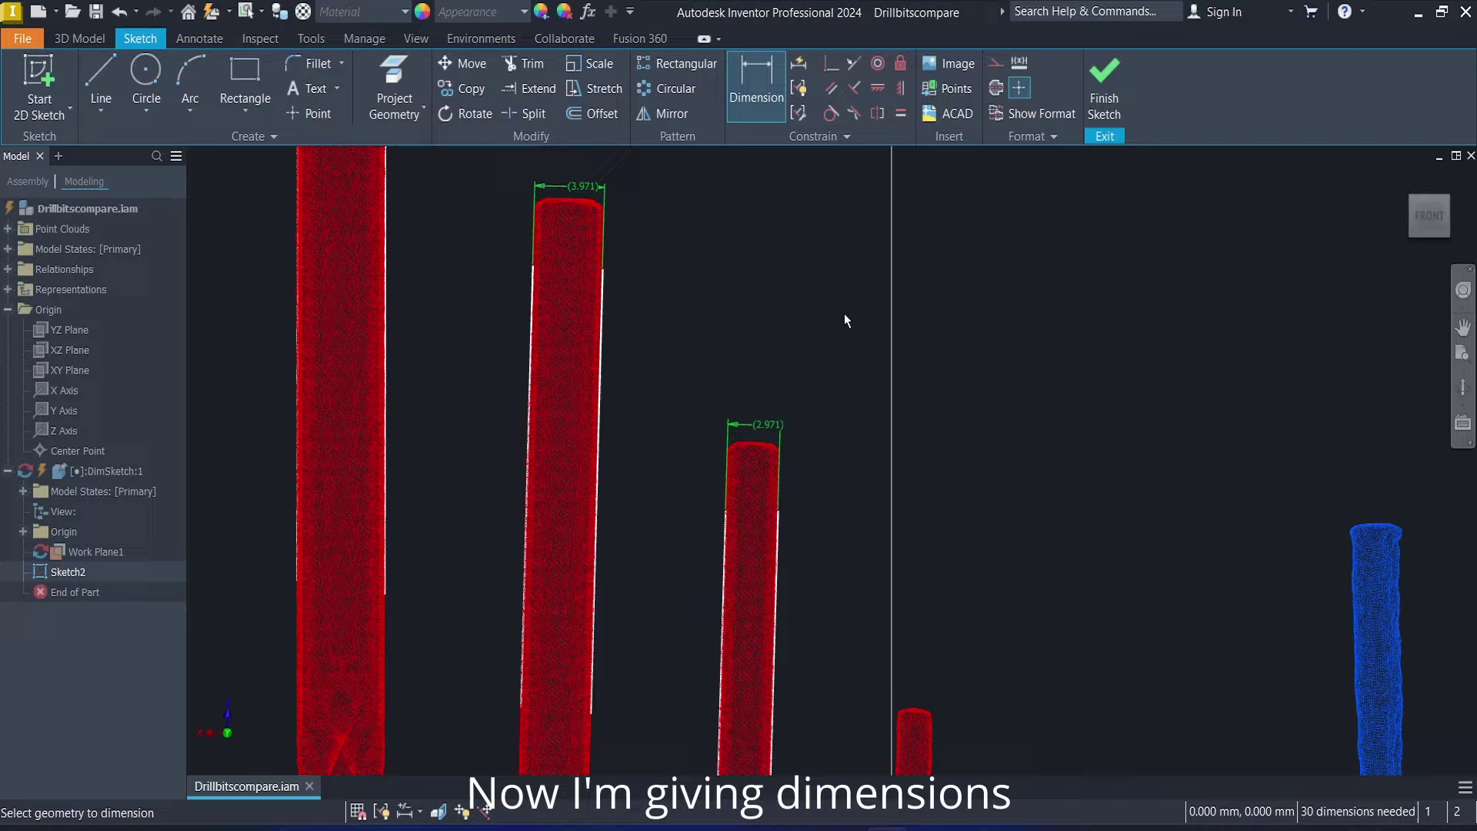
{"action": "scroll", "coordinate": [916, 462], "scroll_direction": "up", "scroll_amount": 4}
{"action": "left_click", "coordinate": [741, 427]}
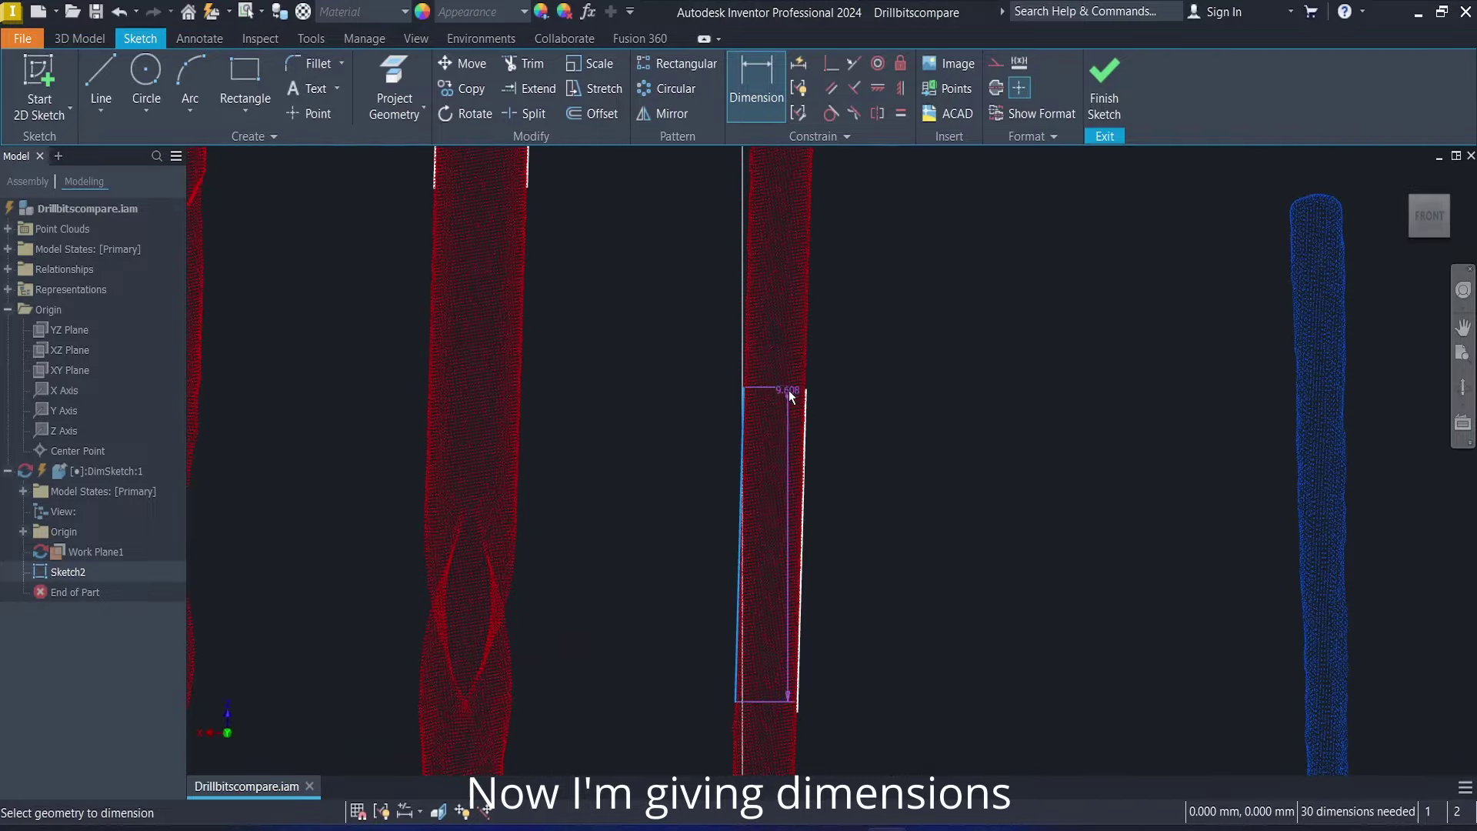
{"action": "left_click", "coordinate": [804, 394]}
{"action": "left_click", "coordinate": [834, 363]}
{"action": "left_click", "coordinate": [392, 179]}
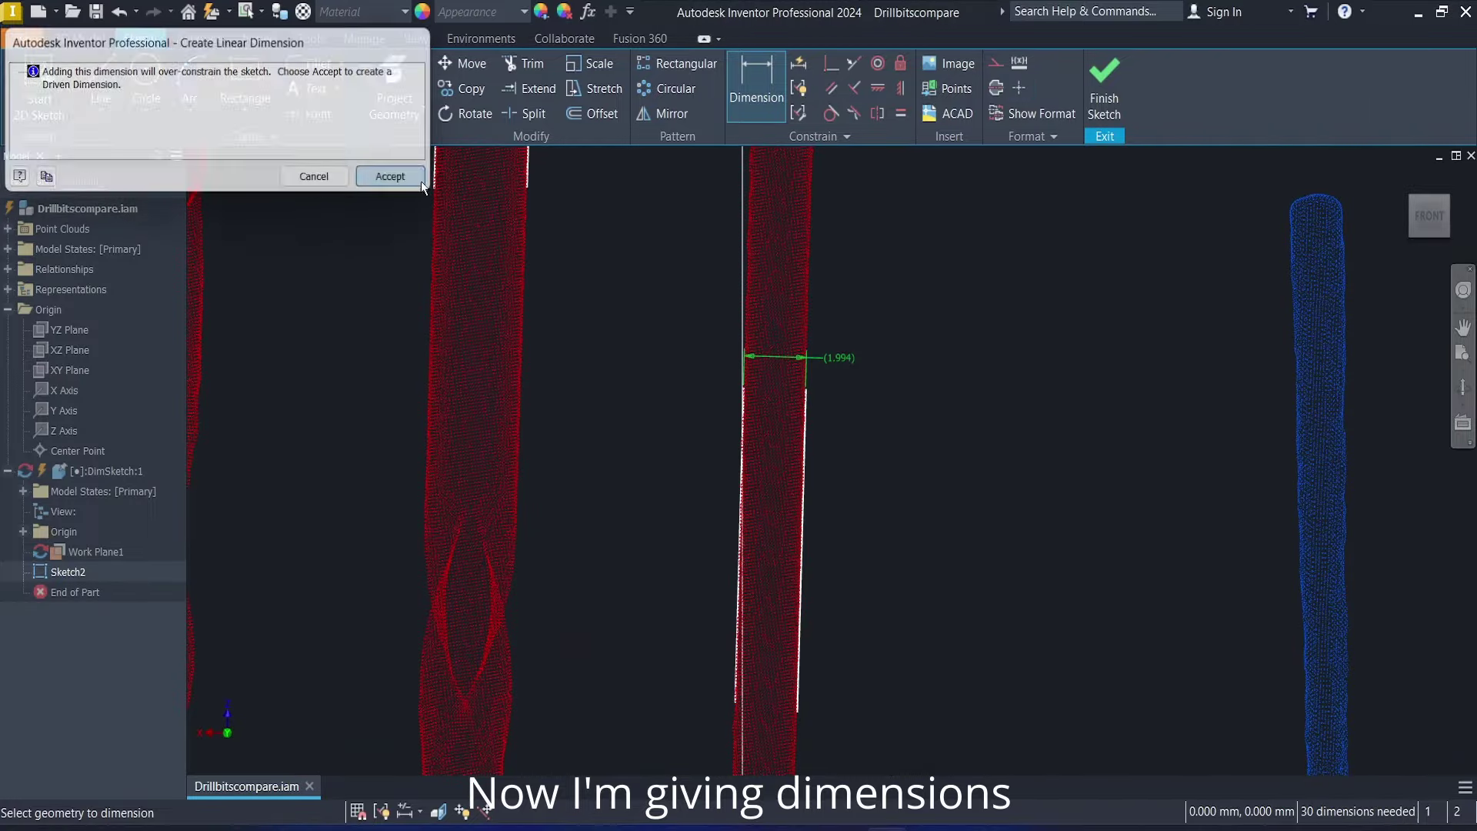
Step: Dimension the shank width between the two traced edge lines of the middle-sized blue bit, placing it above the bit
{"action": "scroll", "coordinate": [925, 305], "scroll_direction": "down", "scroll_amount": 4}
{"action": "scroll", "coordinate": [925, 304], "scroll_direction": "up", "scroll_amount": 2}
{"action": "scroll", "coordinate": [755, 351], "scroll_direction": "down", "scroll_amount": 3}
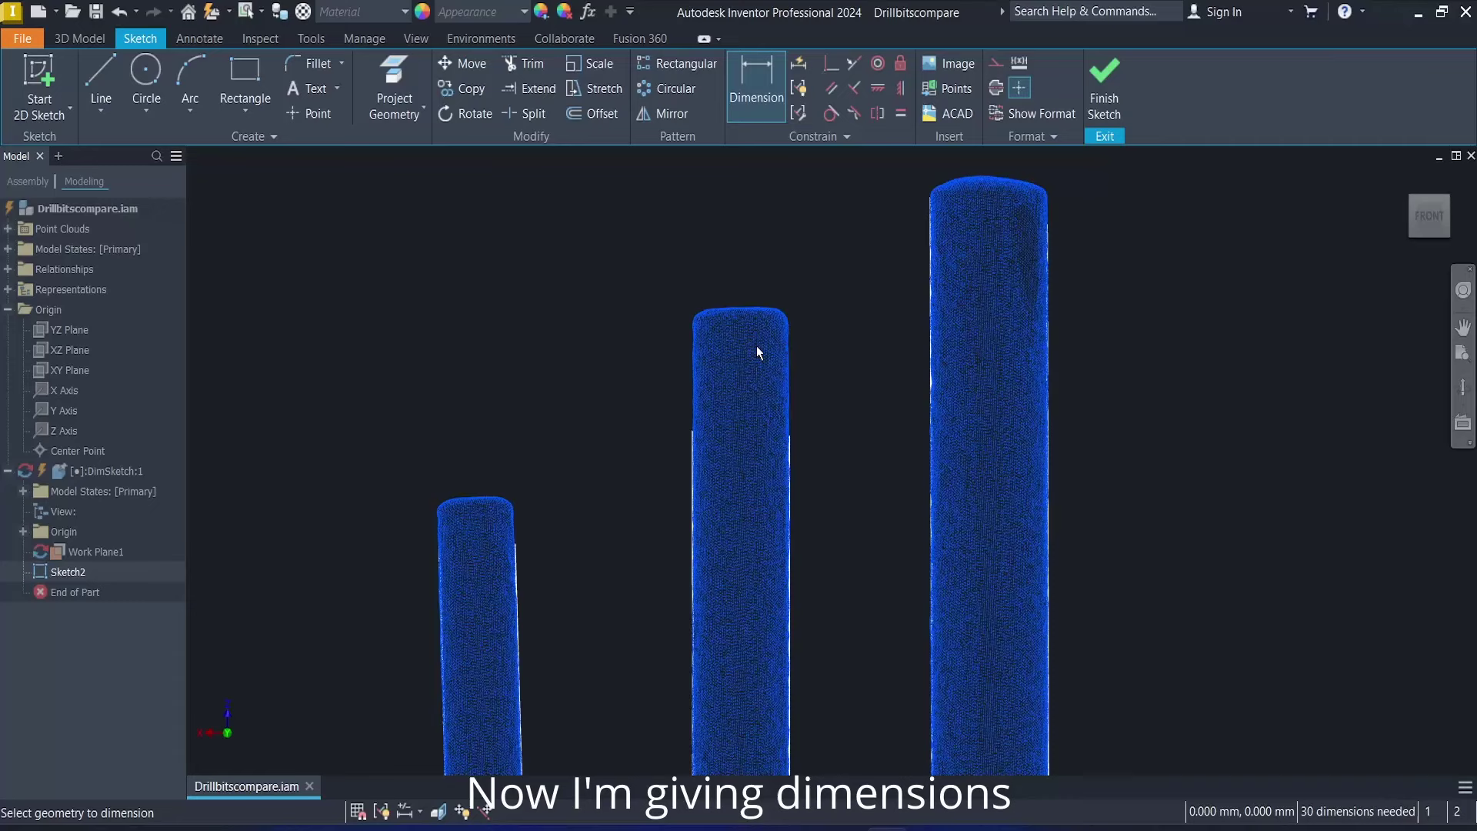
{"action": "scroll", "coordinate": [745, 362], "scroll_direction": "up", "scroll_amount": 3}
{"action": "left_click", "coordinate": [613, 384]}
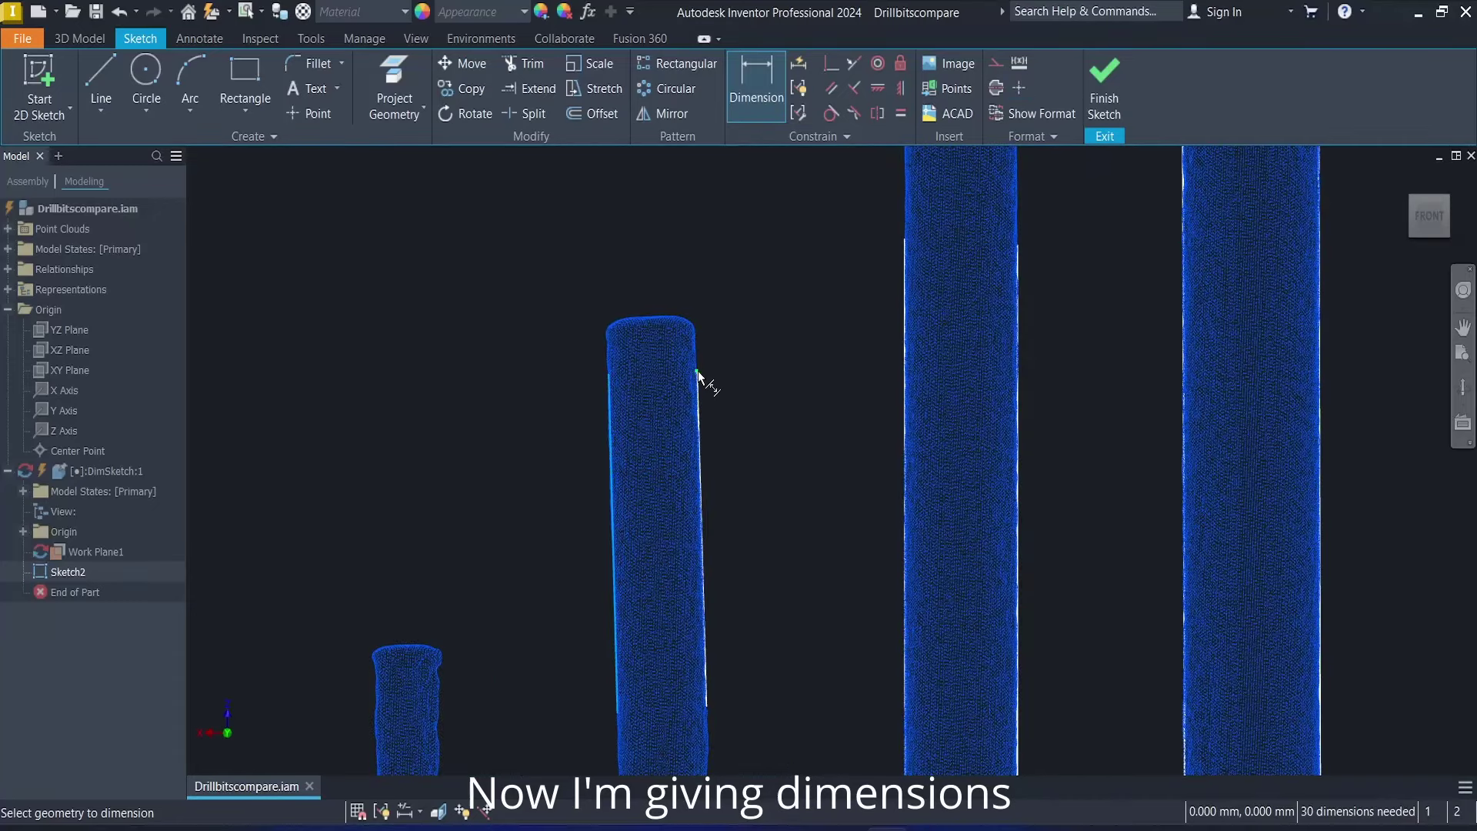
{"action": "left_click", "coordinate": [700, 386]}
{"action": "left_click", "coordinate": [658, 309]}
{"action": "left_click", "coordinate": [718, 373]}
Step: Dimension the shank width between the two traced edge lines of the second-largest blue bit, placing it above the bit
{"action": "scroll", "coordinate": [811, 287], "scroll_direction": "up", "scroll_amount": 1}
{"action": "middle_click_drag", "start_coordinate": [810, 287], "coordinate": [758, 404]}
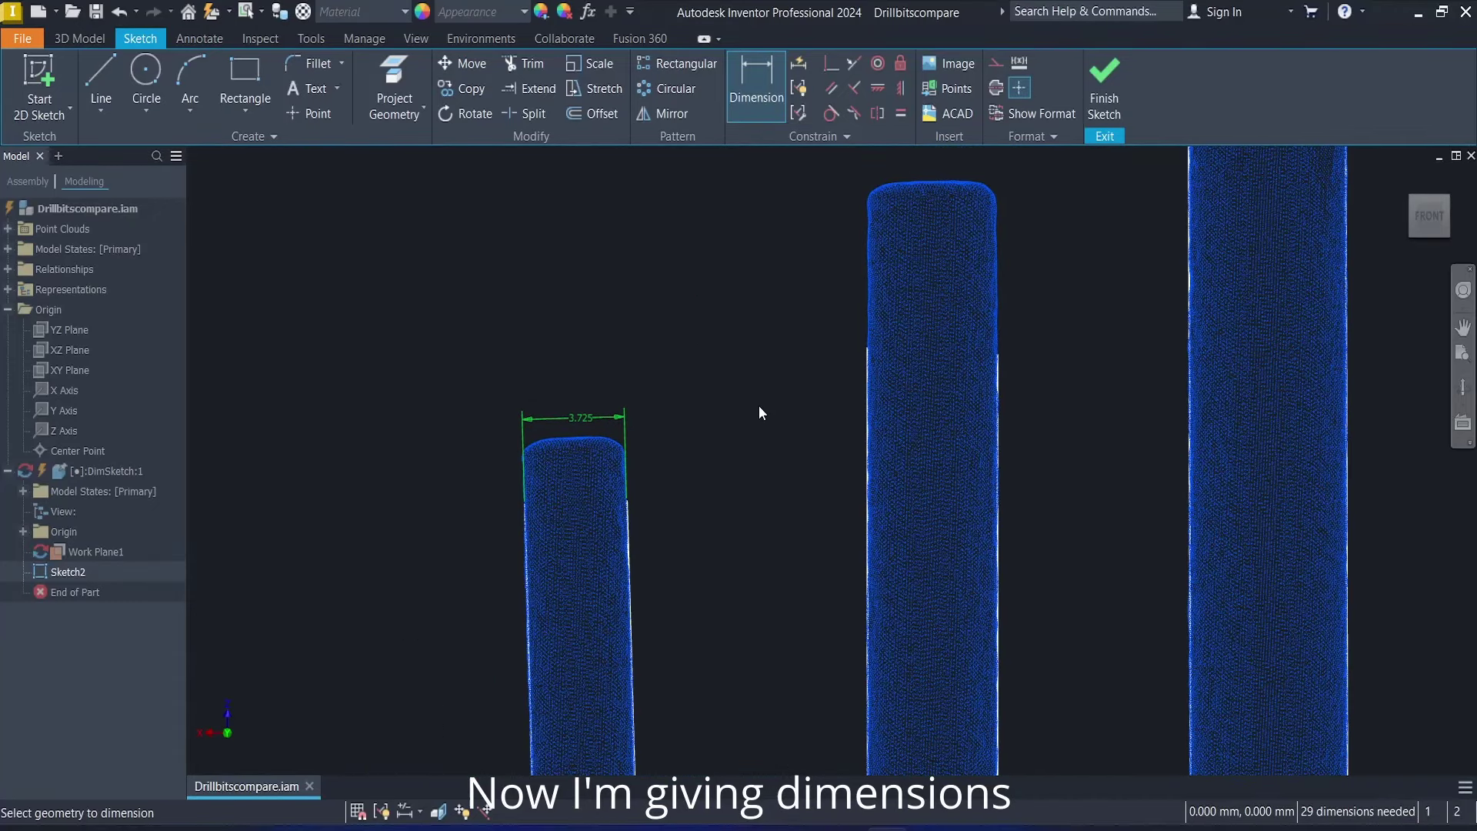
{"action": "left_click", "coordinate": [868, 412]}
{"action": "left_click", "coordinate": [997, 360]}
{"action": "scroll", "coordinate": [885, 384], "scroll_direction": "down", "scroll_amount": 3}
{"action": "scroll", "coordinate": [897, 306], "scroll_direction": "up", "scroll_amount": 3}
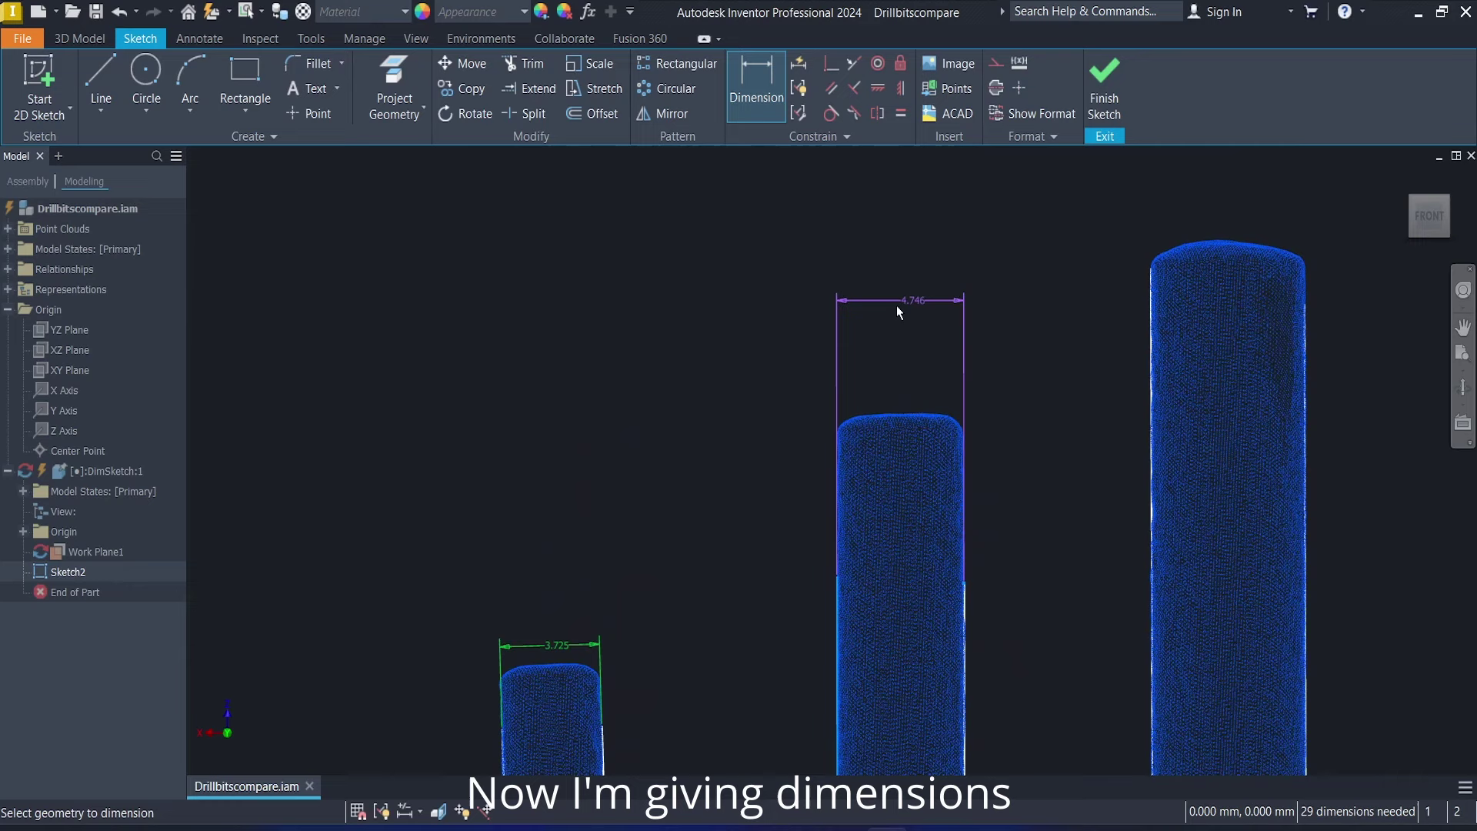
{"action": "left_click", "coordinate": [906, 368]}
{"action": "left_click", "coordinate": [971, 442]}
{"action": "left_click", "coordinate": [971, 442]}
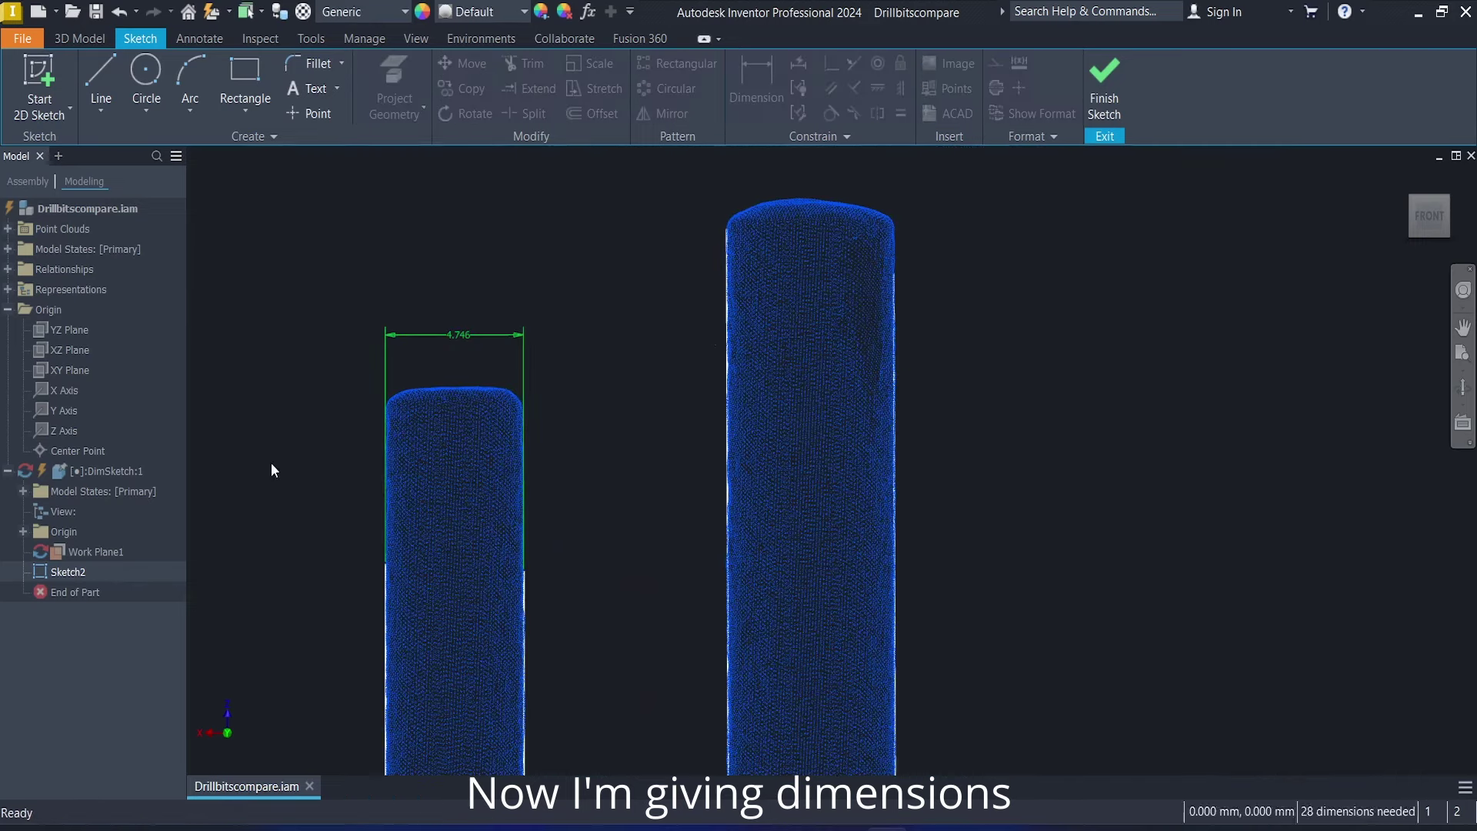
Step: Dimension the shank width between the two traced edge lines of the largest blue bit, placing it above the bit
{"action": "left_click", "coordinate": [730, 341]}
{"action": "left_click", "coordinate": [893, 276]}
{"action": "middle_click_drag", "start_coordinate": [820, 157], "coordinate": [818, 233]}
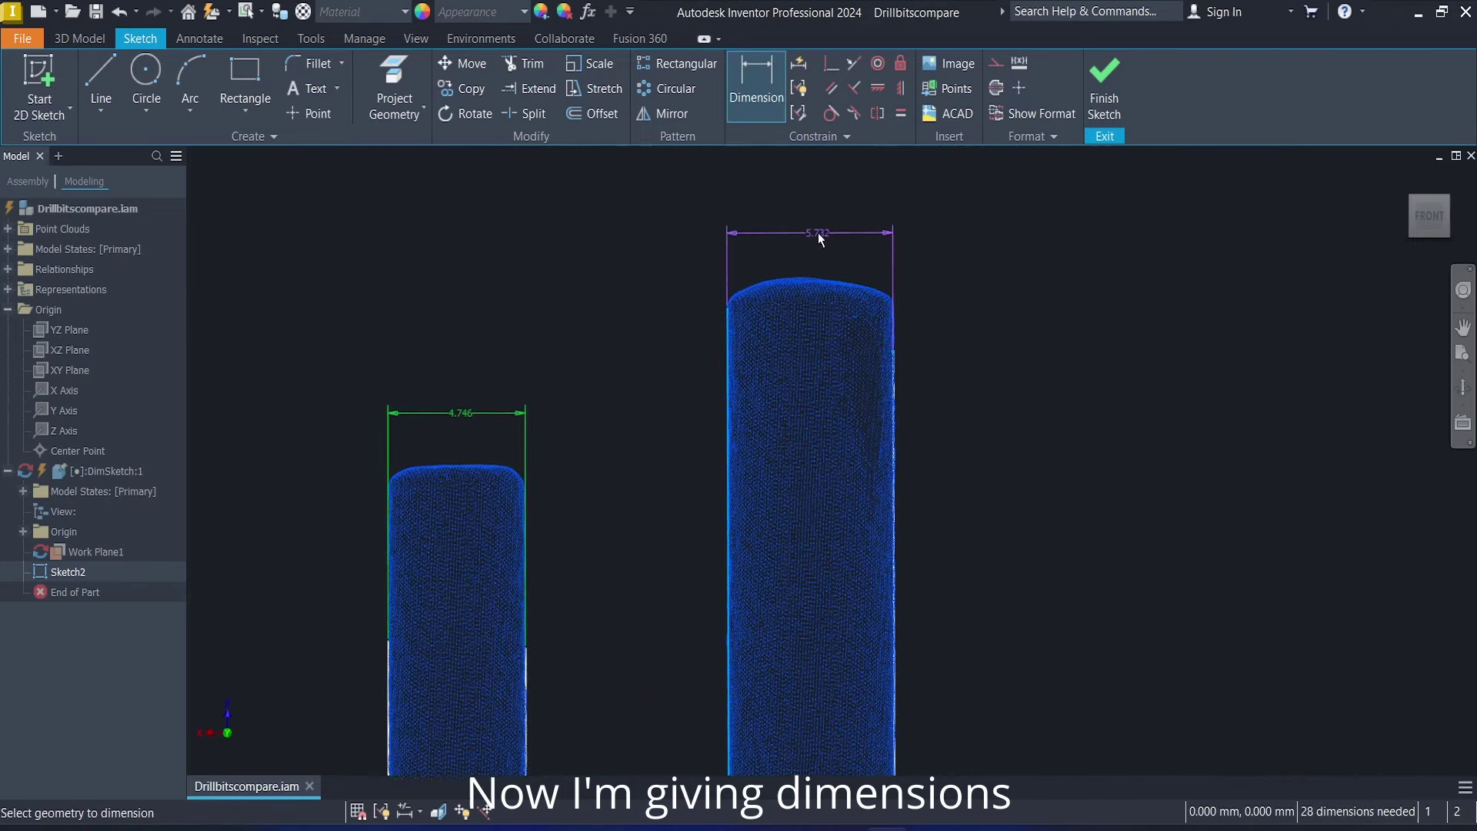
{"action": "left_click", "coordinate": [819, 243]}
{"action": "left_click", "coordinate": [883, 317]}
Step: Compare the shank width dimensions of matching red and blue bits, working from the largest pair down to the middle-sized one
{"action": "scroll", "coordinate": [883, 317], "scroll_direction": "down", "scroll_amount": 3}
{"action": "middle_click_drag", "start_coordinate": [418, 469], "coordinate": [1055, 344]}
{"action": "scroll", "coordinate": [1055, 344], "scroll_direction": "up", "scroll_amount": 4}
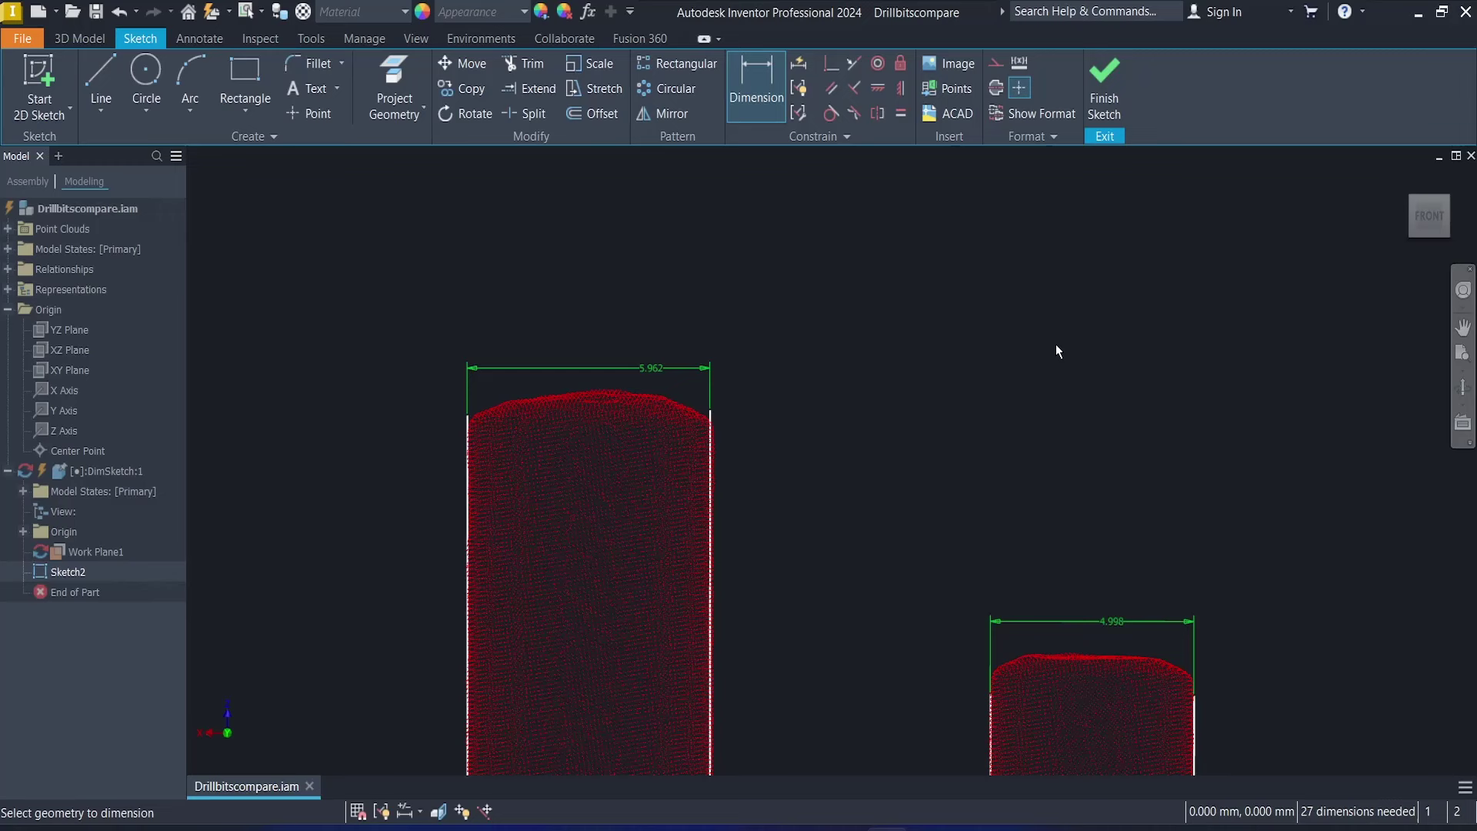
{"action": "scroll", "coordinate": [1055, 344], "scroll_direction": "down", "scroll_amount": 1}
{"action": "scroll", "coordinate": [1055, 344], "scroll_direction": "up", "scroll_amount": 1}
{"action": "scroll", "coordinate": [640, 308], "scroll_direction": "up", "scroll_amount": 3}
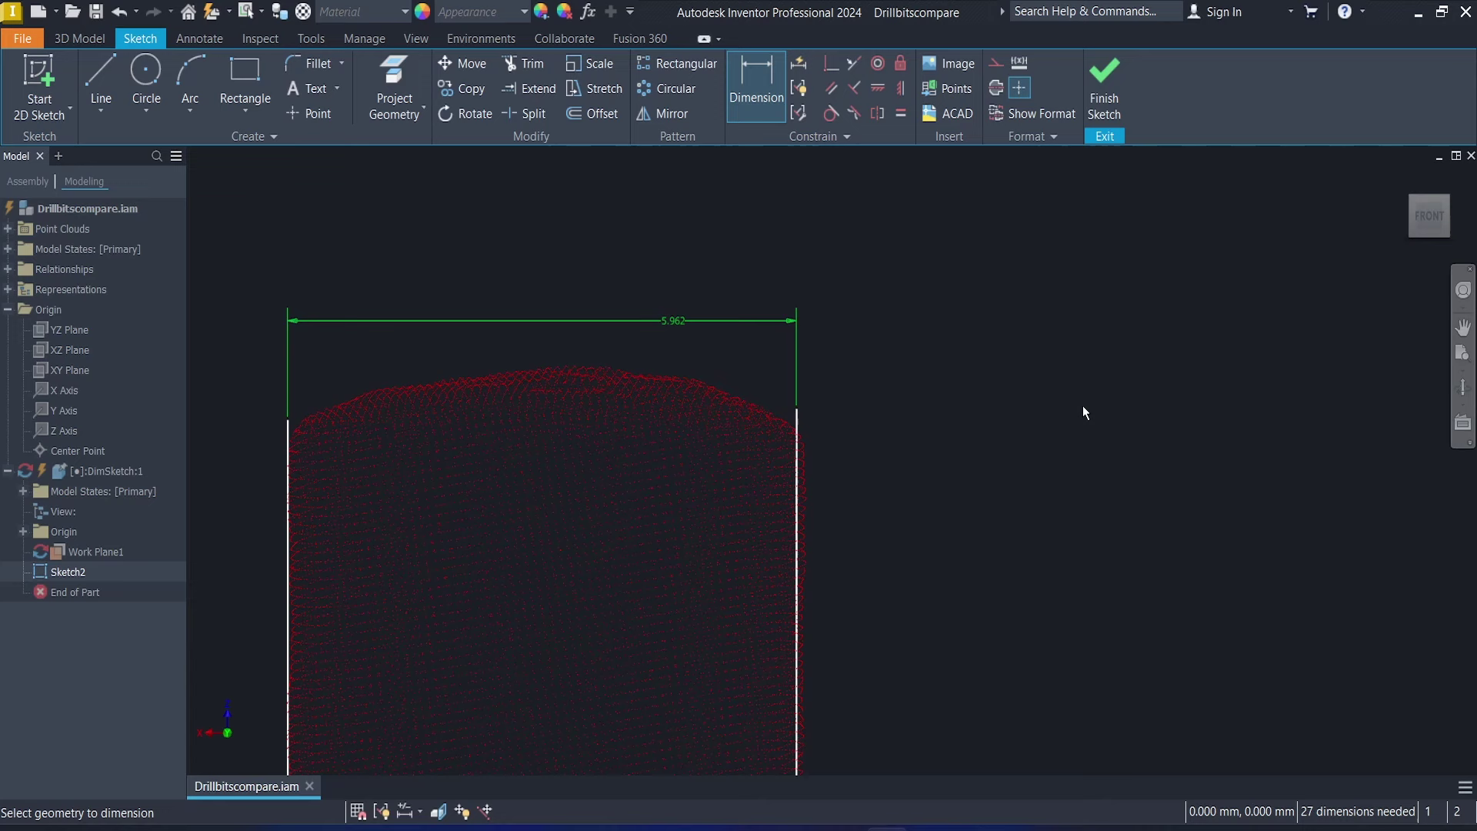
{"action": "key", "text": "F5"}
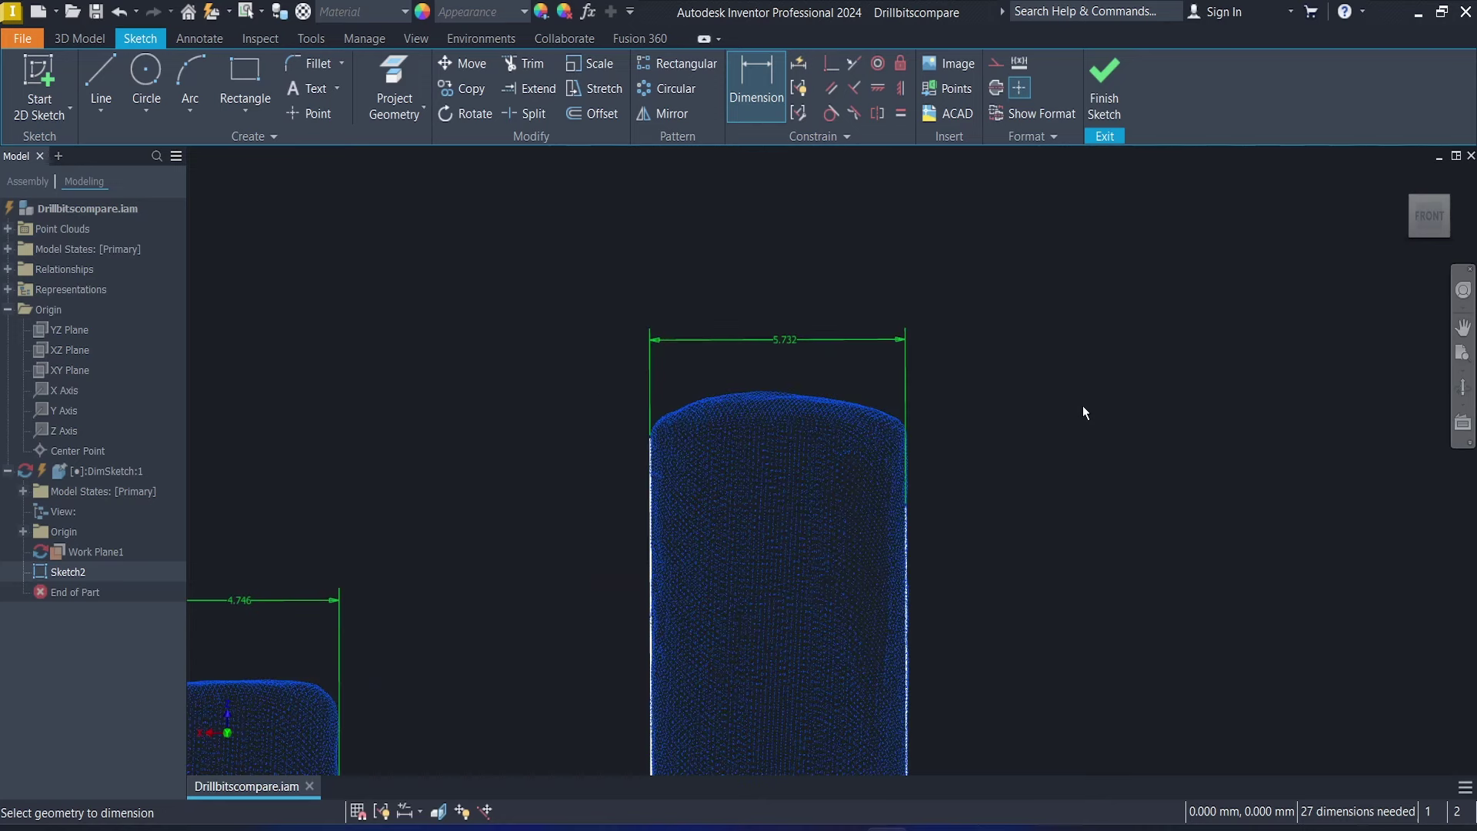
{"action": "key", "text": "F5"}
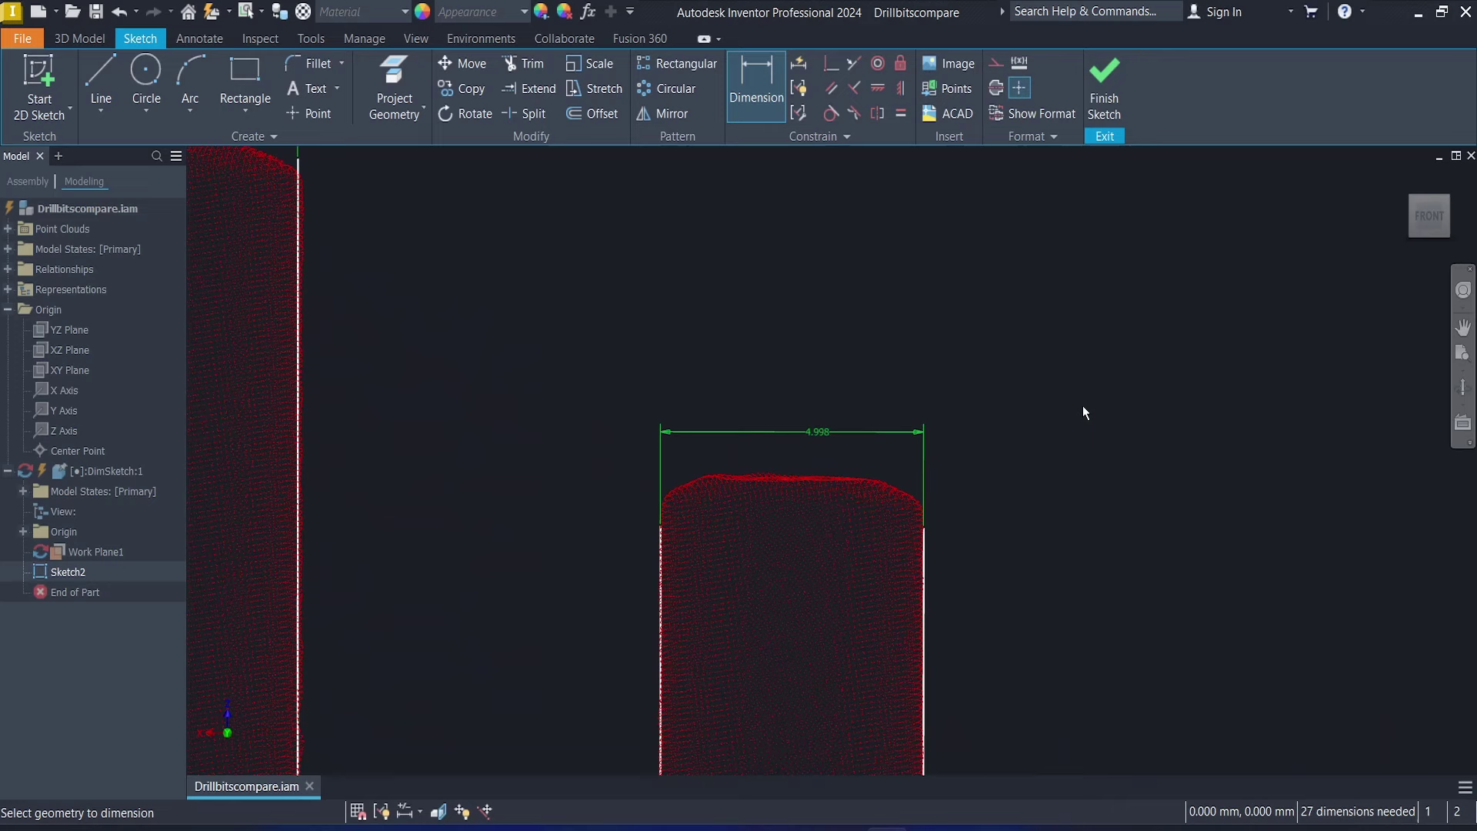
{"action": "key", "text": "F5"}
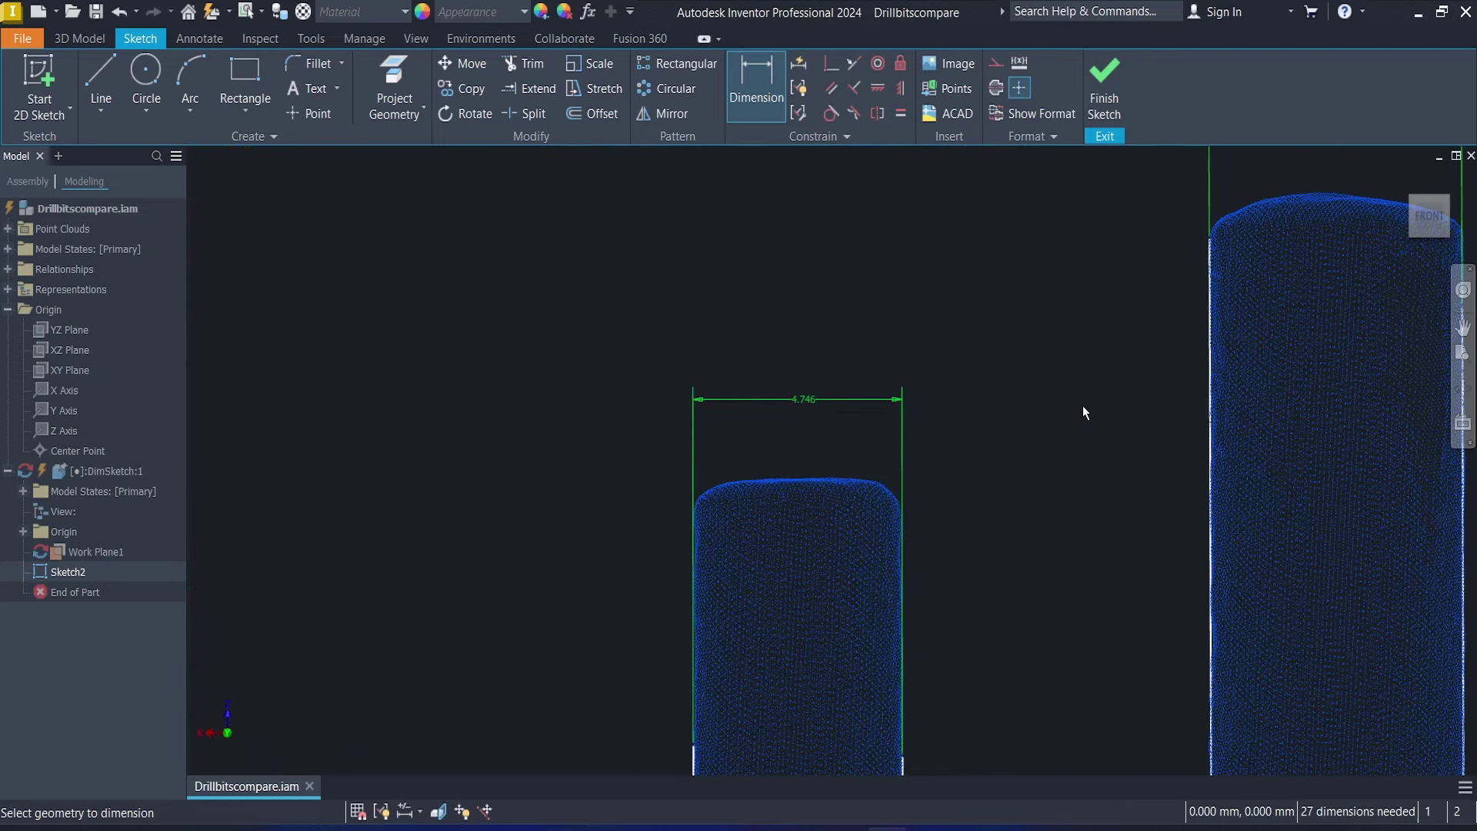
{"action": "key", "text": "F5"}
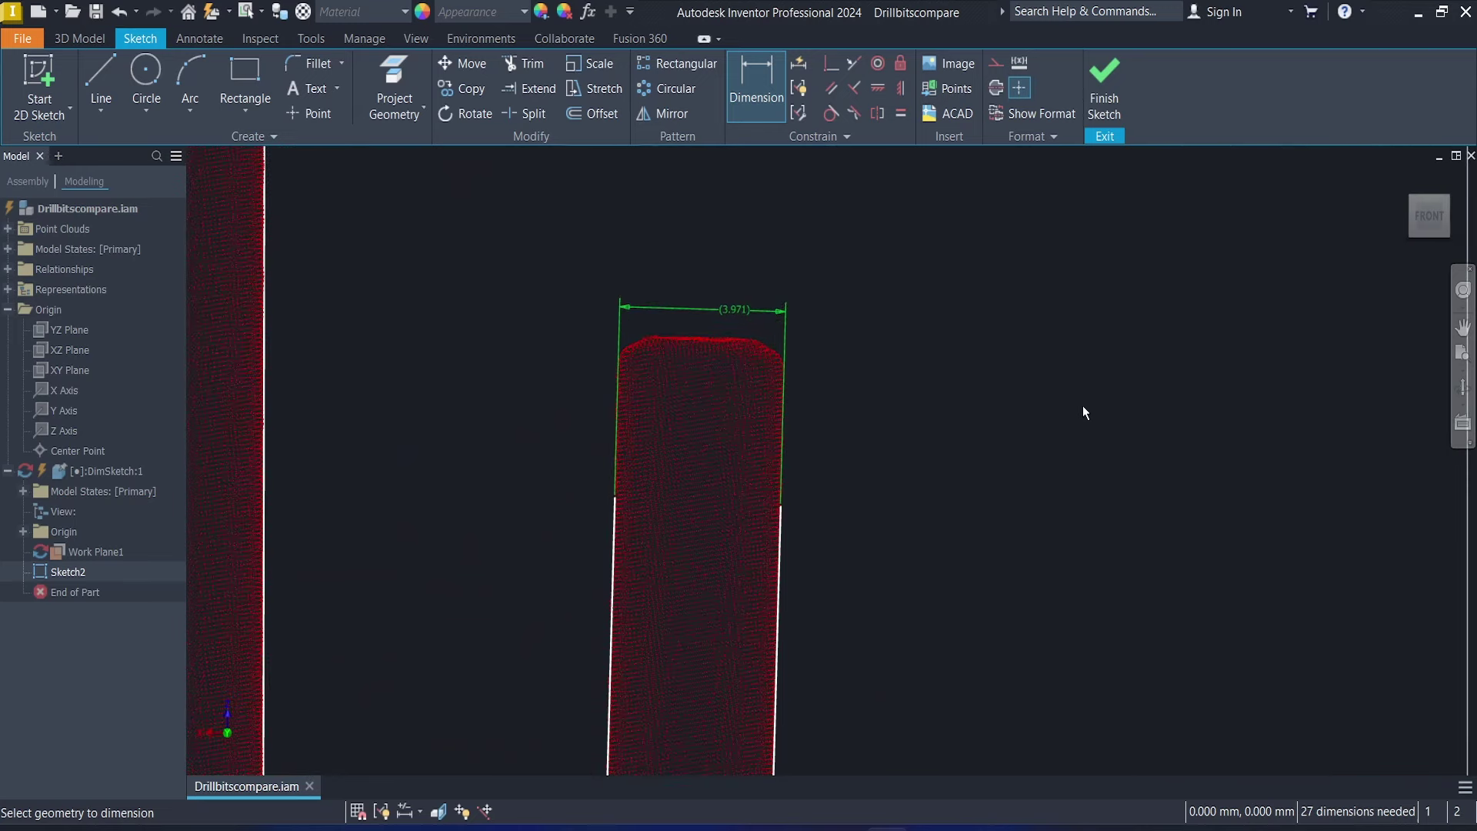
{"action": "key", "text": "F5"}
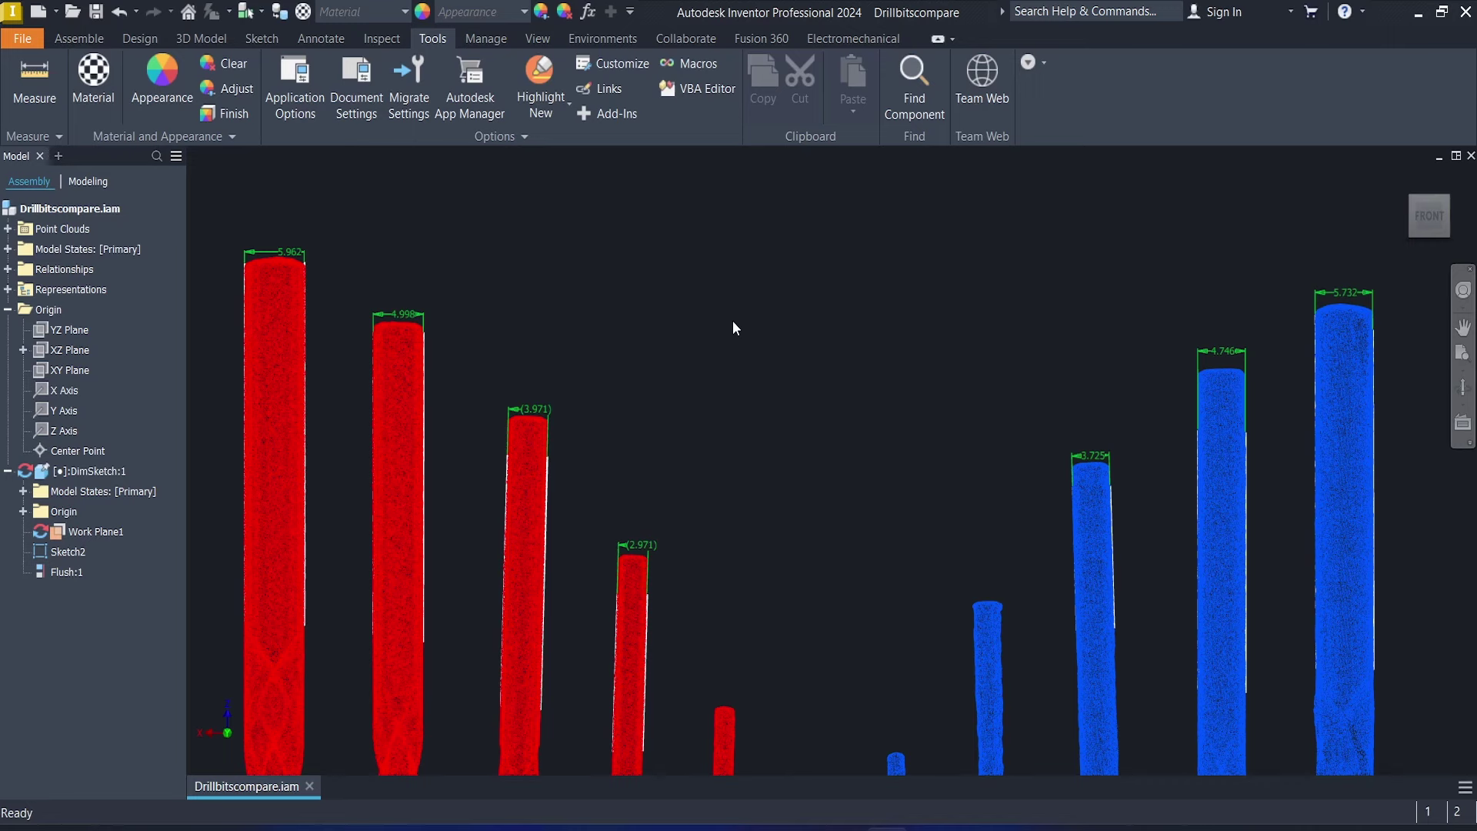
Step: Examine the shank width dimensions of the red bits up close, then of both scan sets together in the assembly
{"action": "scroll", "coordinate": [732, 320], "scroll_direction": "up", "scroll_amount": 2}
{"action": "scroll", "coordinate": [732, 320], "scroll_direction": "down", "scroll_amount": 1}
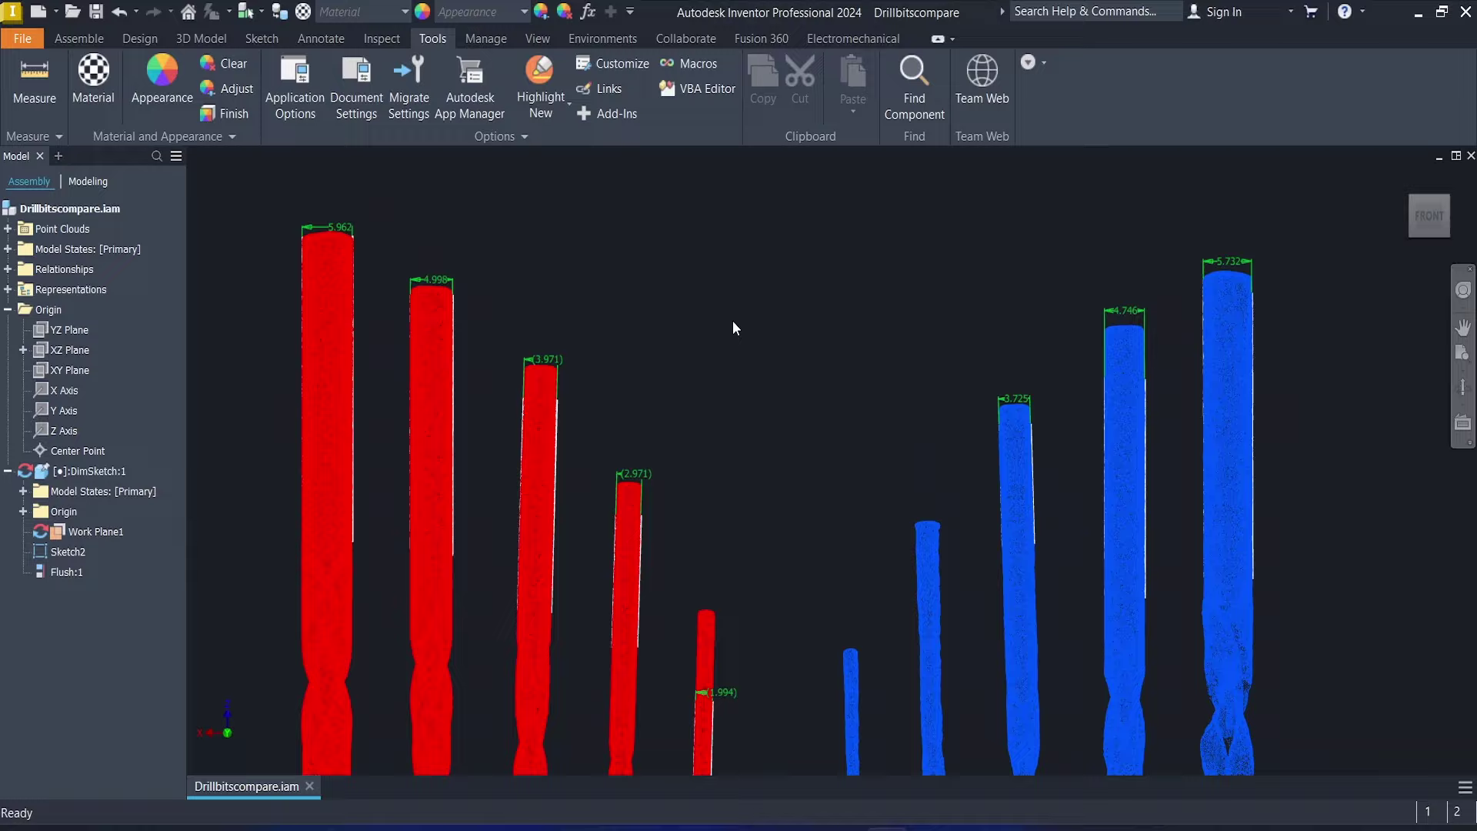
{"action": "scroll", "coordinate": [760, 612], "scroll_direction": "down", "scroll_amount": 5}
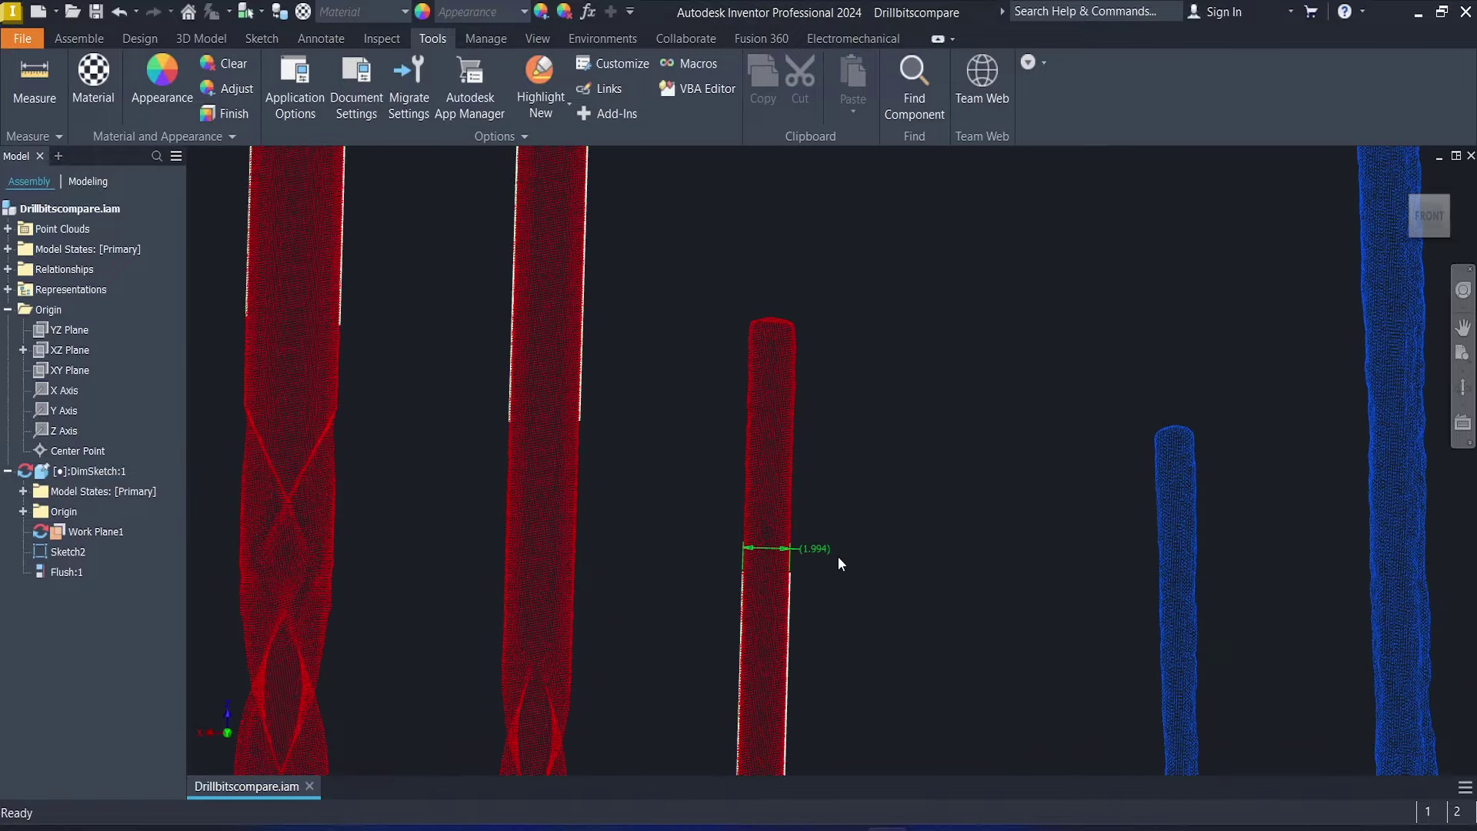
{"action": "scroll", "coordinate": [838, 556], "scroll_direction": "up", "scroll_amount": 1}
{"action": "scroll", "coordinate": [837, 557], "scroll_direction": "down", "scroll_amount": 2}
{"action": "scroll", "coordinate": [782, 386], "scroll_direction": "up", "scroll_amount": 1}
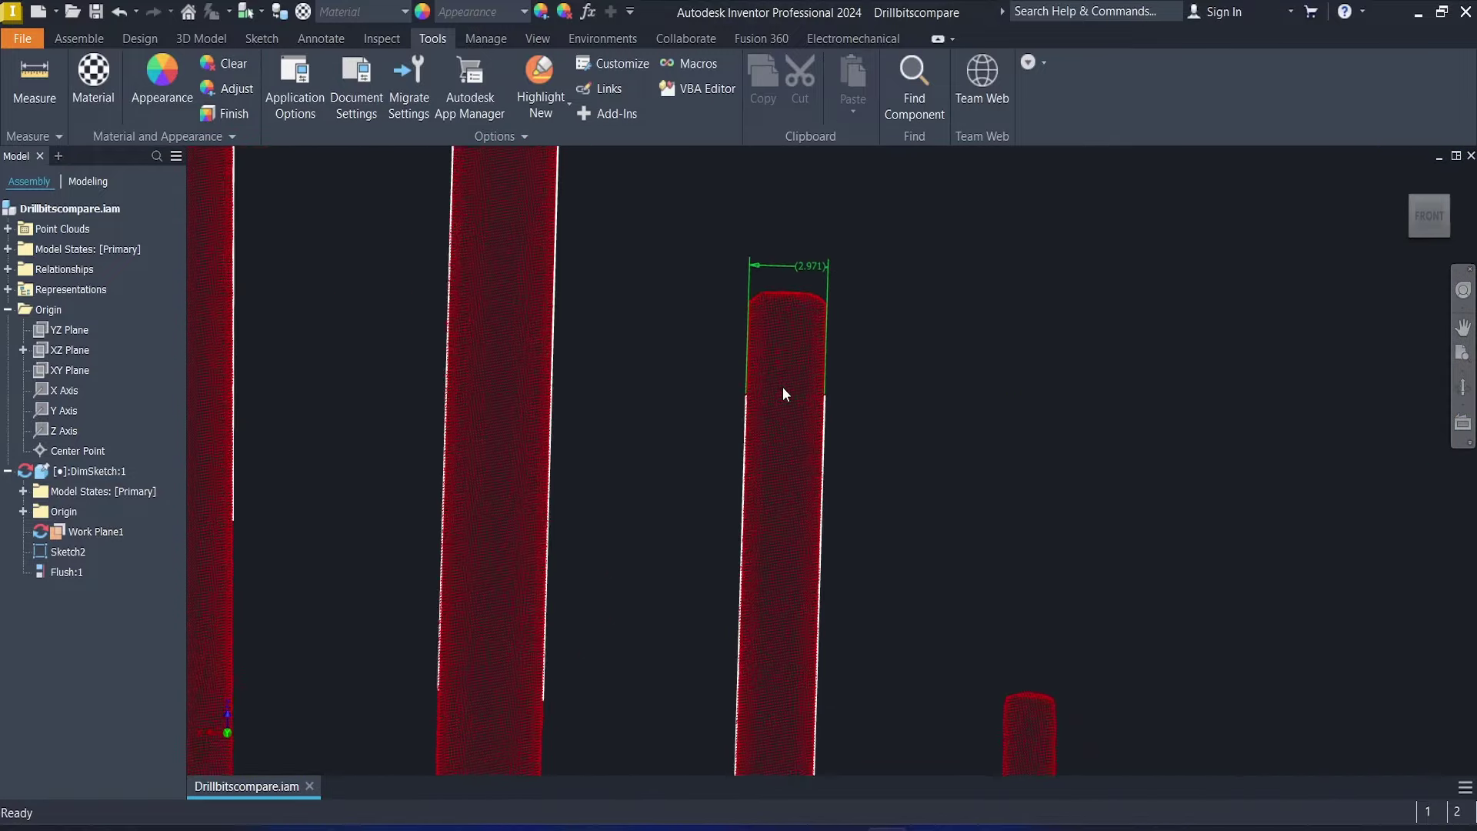
{"action": "scroll", "coordinate": [773, 414], "scroll_direction": "down", "scroll_amount": 1}
{"action": "middle_click_drag", "start_coordinate": [449, 173], "coordinate": [842, 405]}
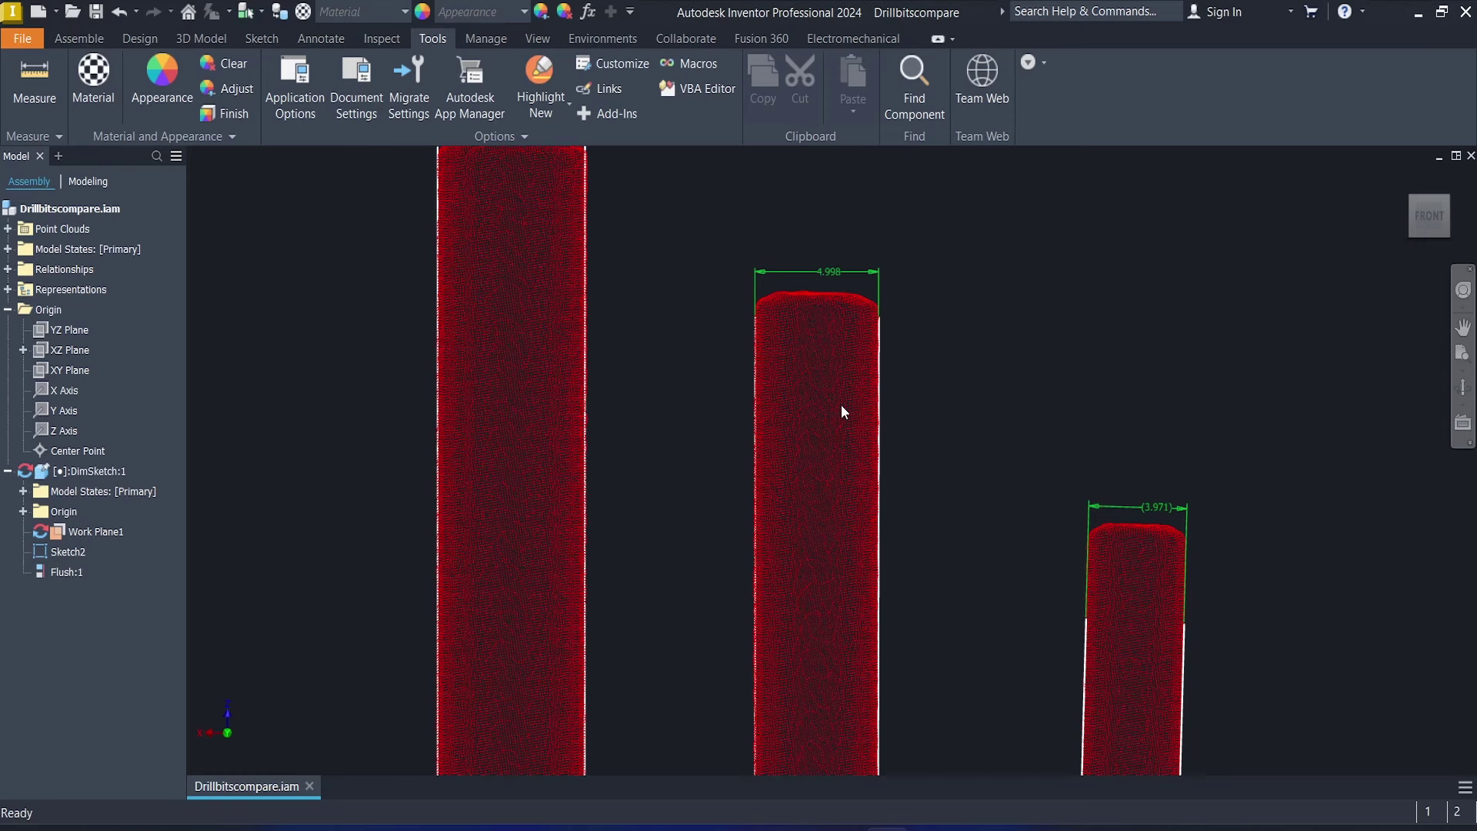
{"action": "middle_click_drag", "start_coordinate": [529, 236], "coordinate": [712, 358]}
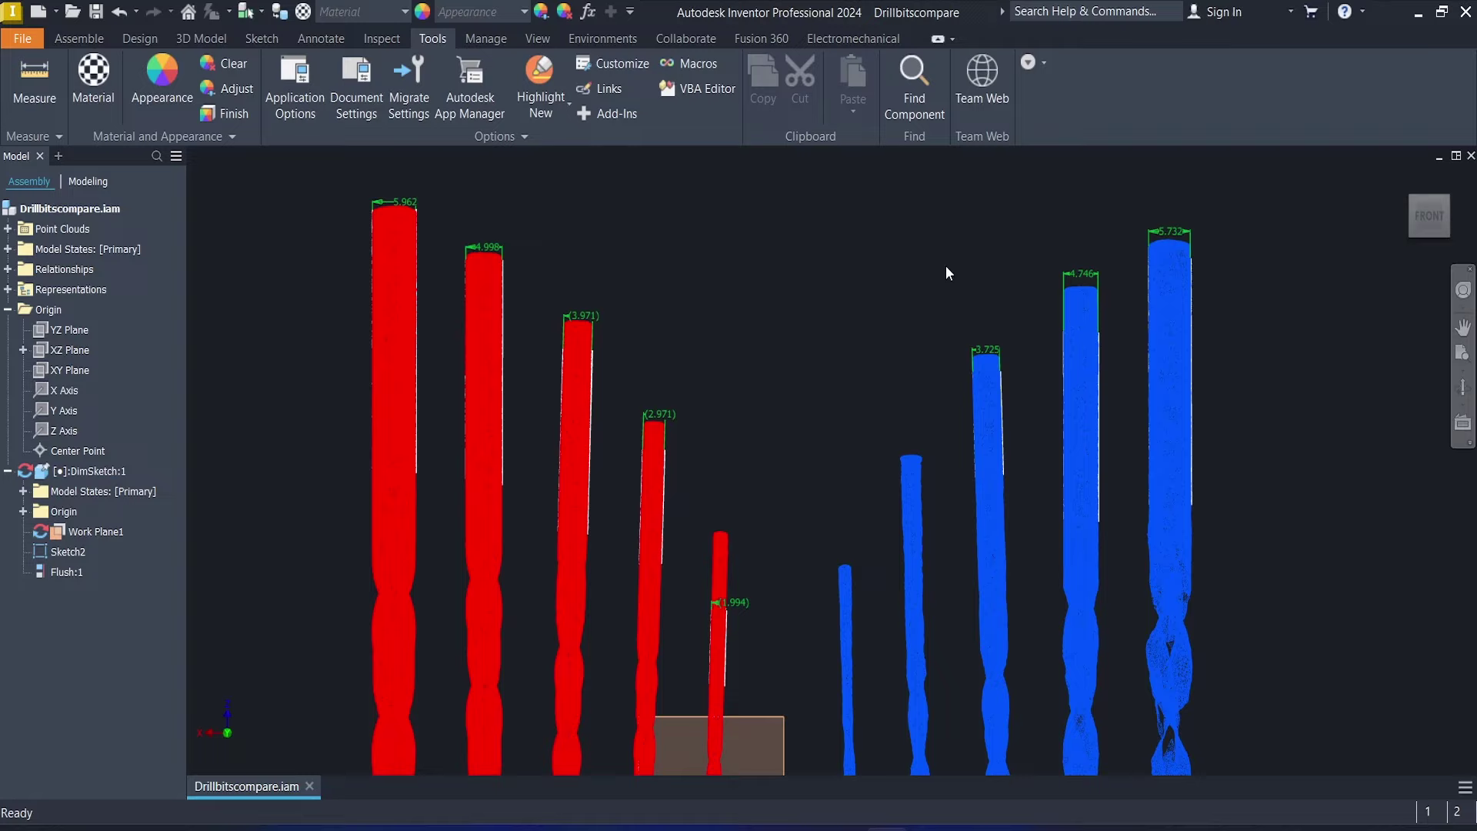
{"action": "scroll", "coordinate": [791, 252], "scroll_direction": "up", "scroll_amount": 3}
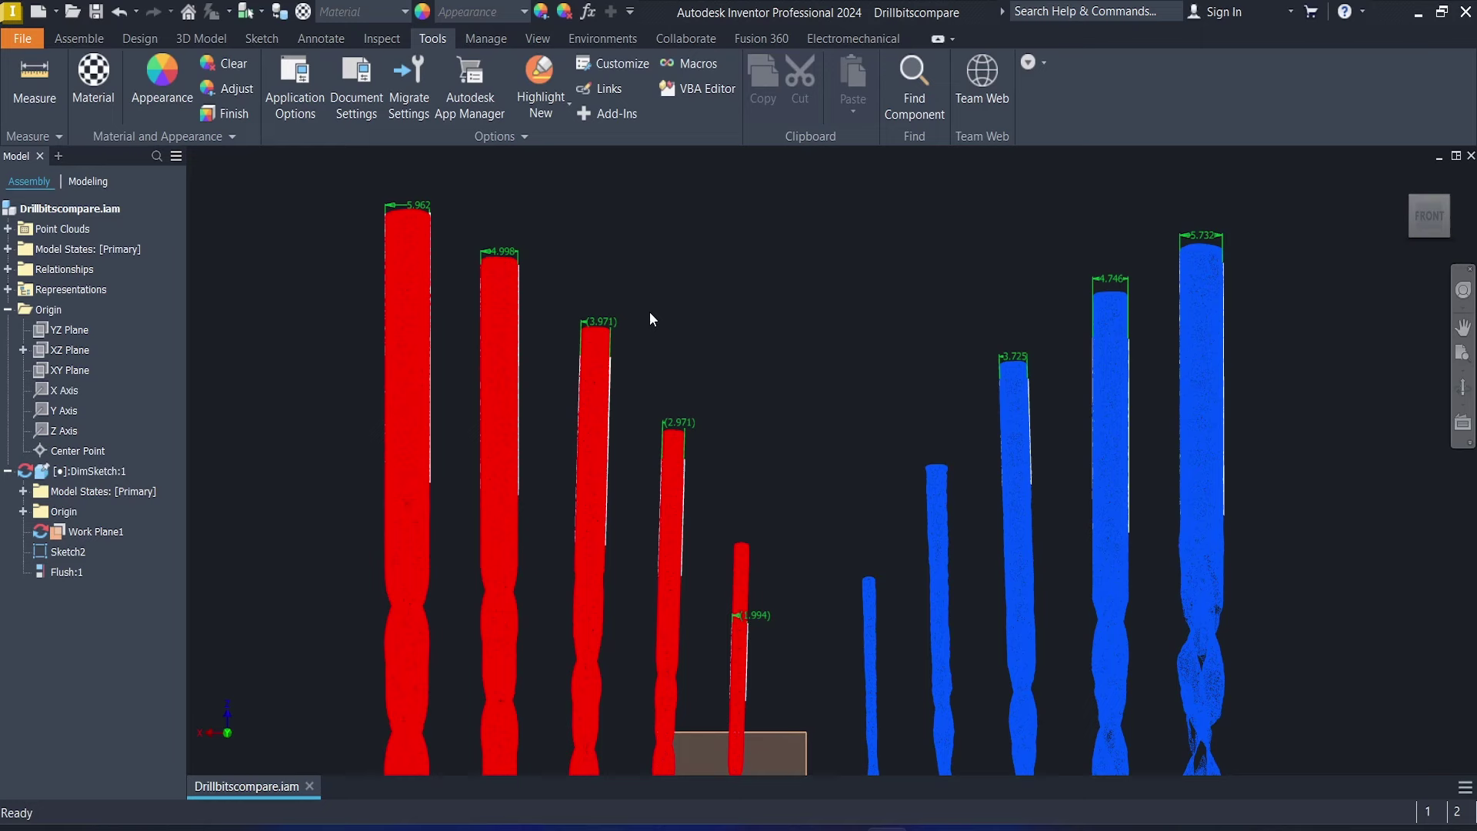
{"action": "scroll", "coordinate": [682, 296], "scroll_direction": "up", "scroll_amount": 1}
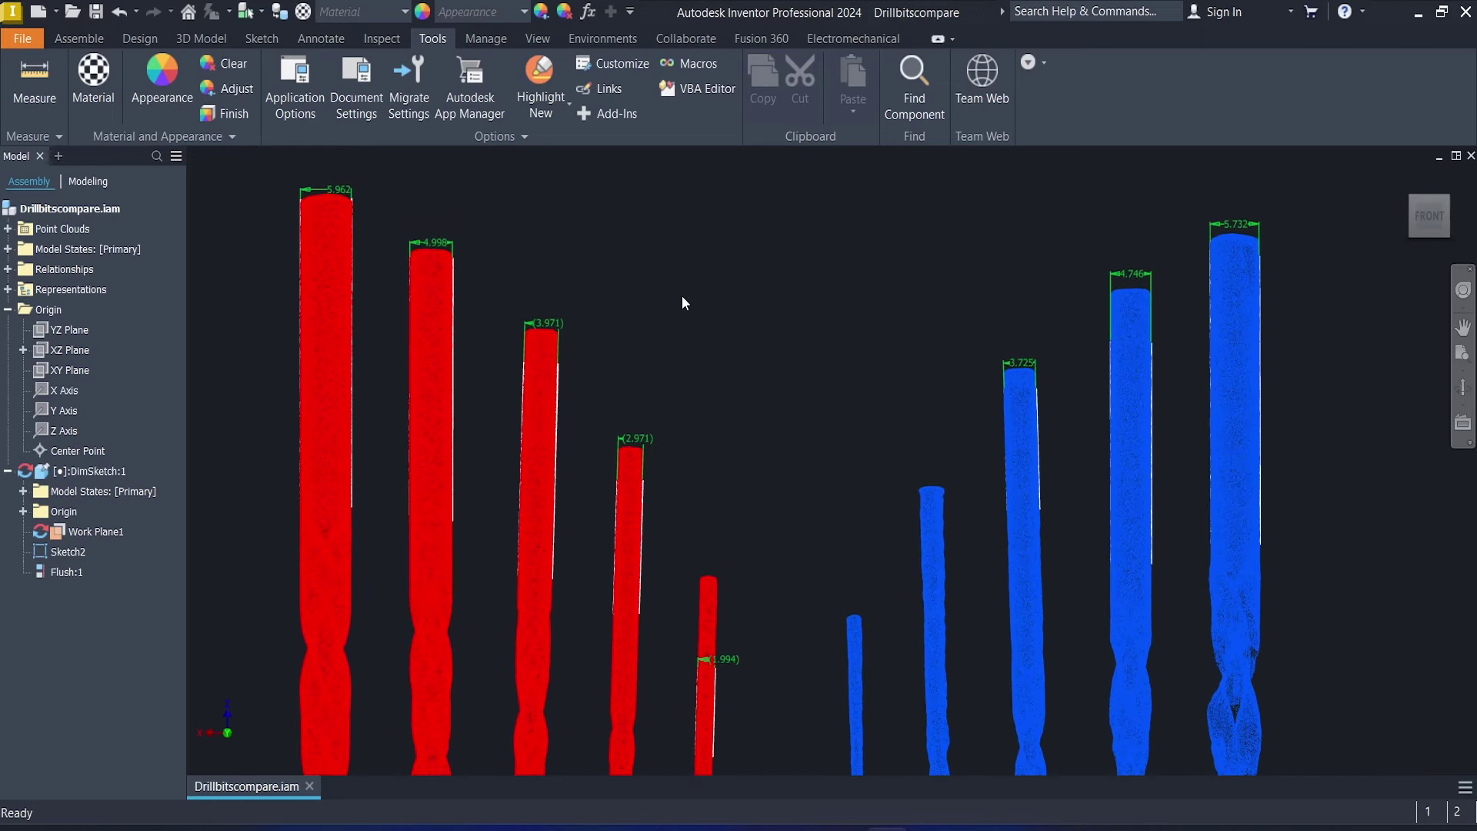